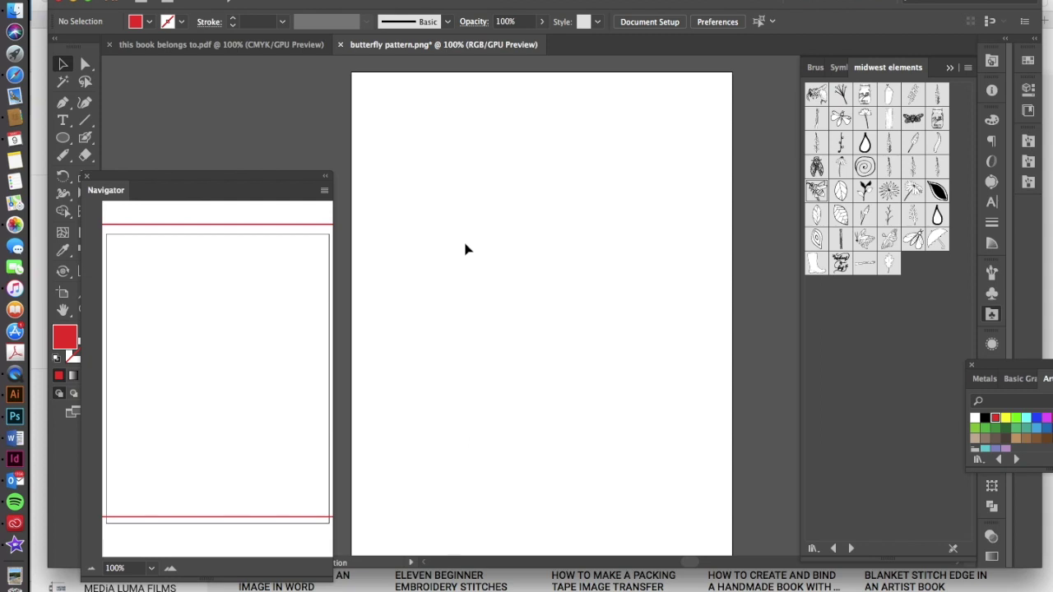
Step: Draw a large circle on the artboard with the Ellipse tool, using no fill and a red 1 pt stroke
click(62, 142)
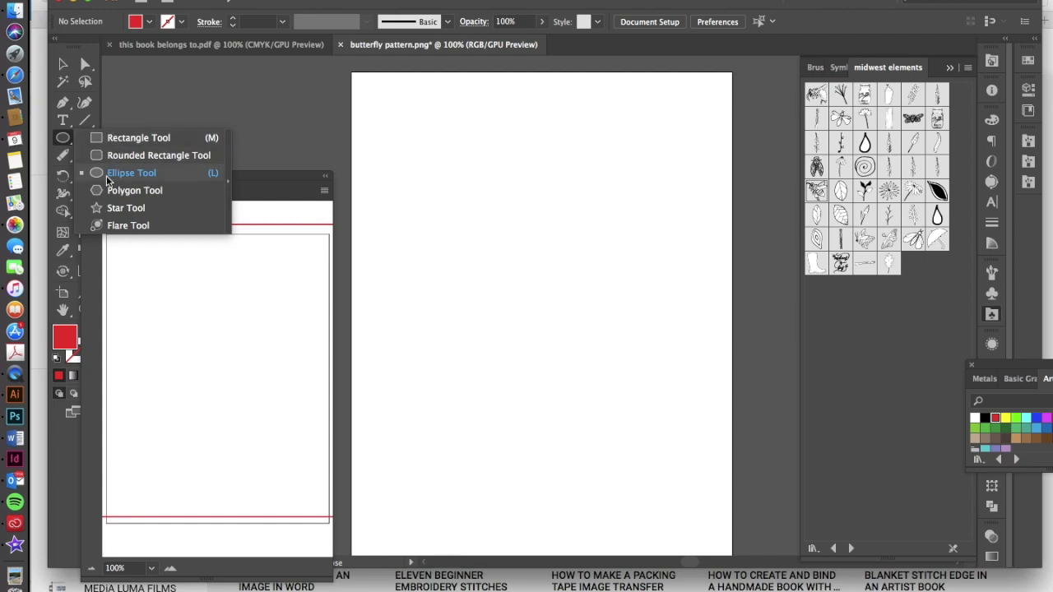
click(192, 175)
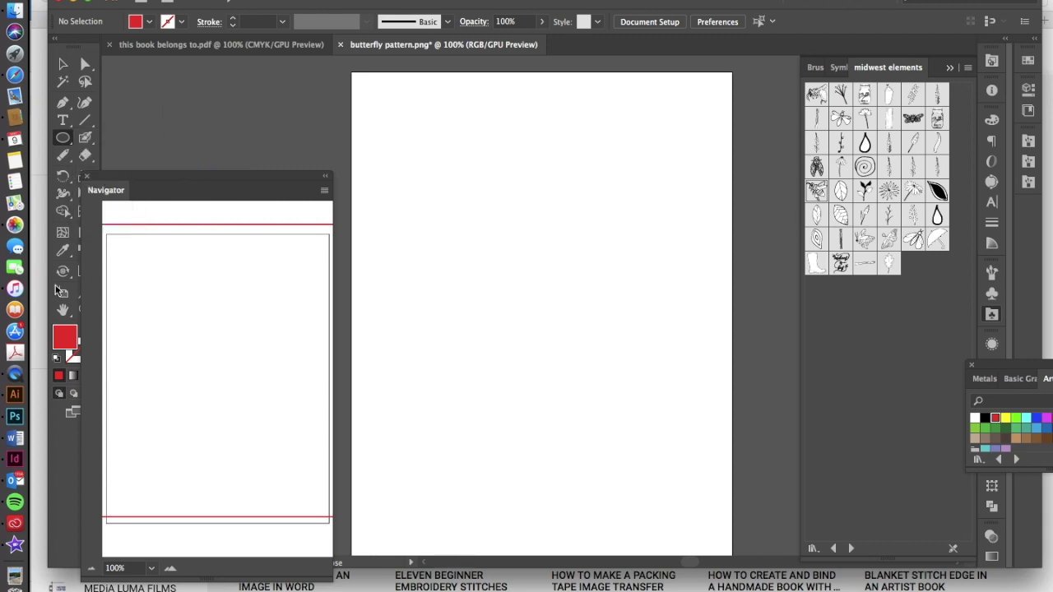
drag(137, 178, 183, 168)
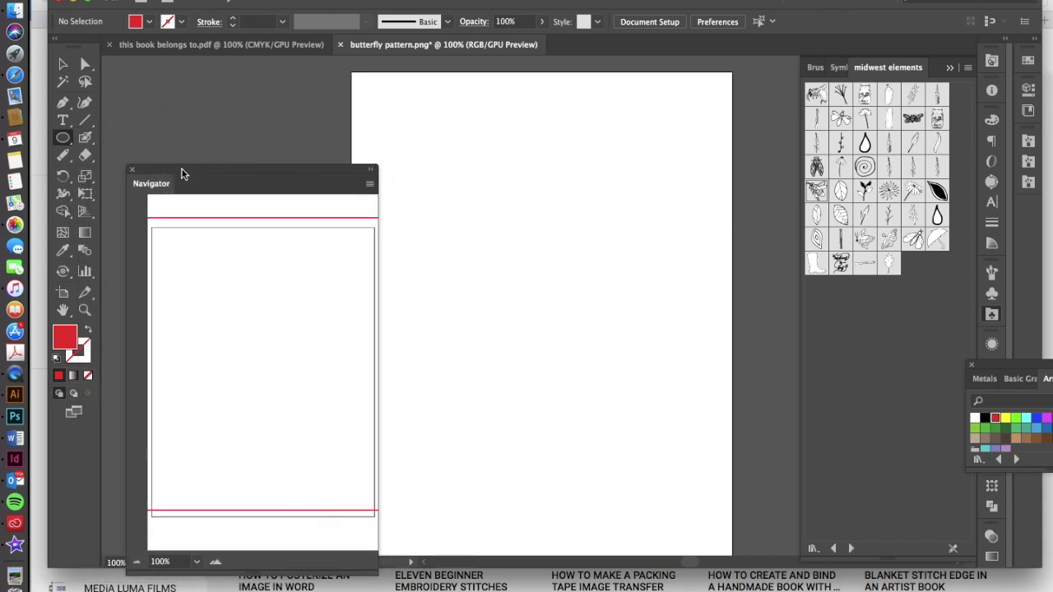
click(88, 330)
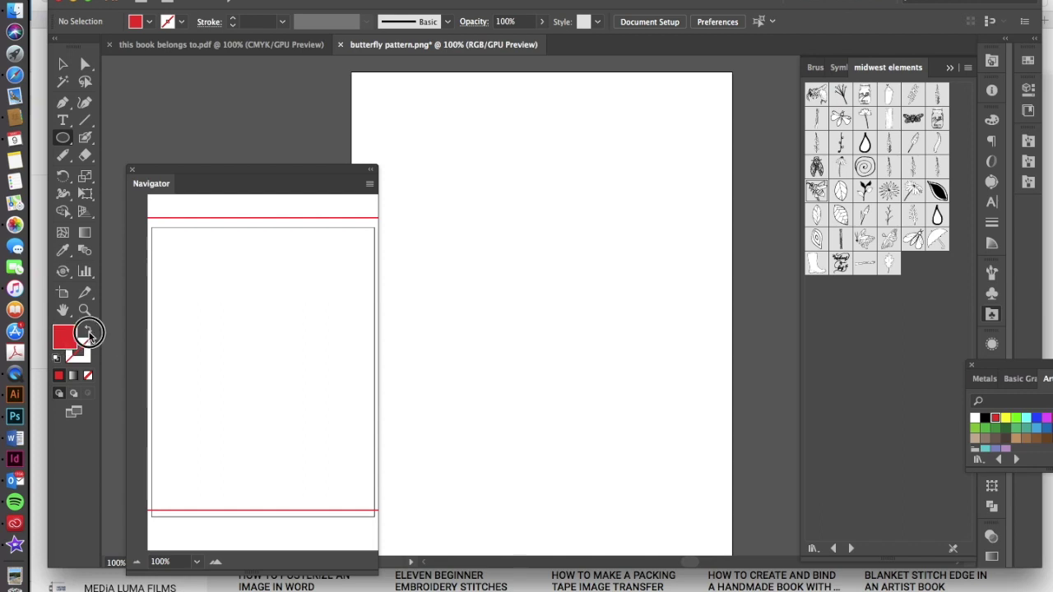
drag(315, 170, 289, 163)
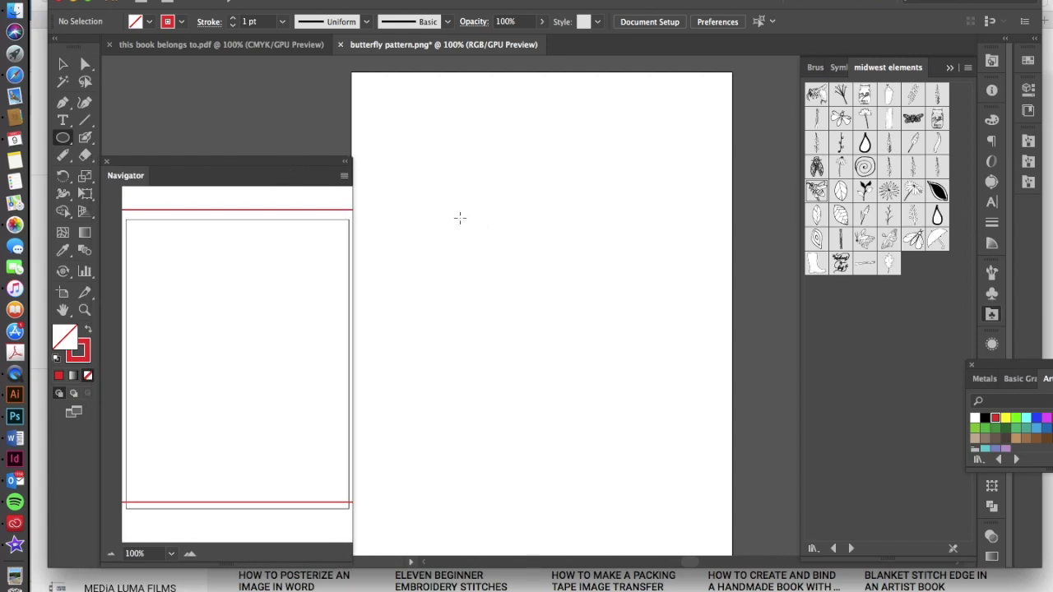
drag(460, 217, 761, 534)
Step: Move the circle fully onto the artboard and align it to the horizontal and vertical centre
click(63, 64)
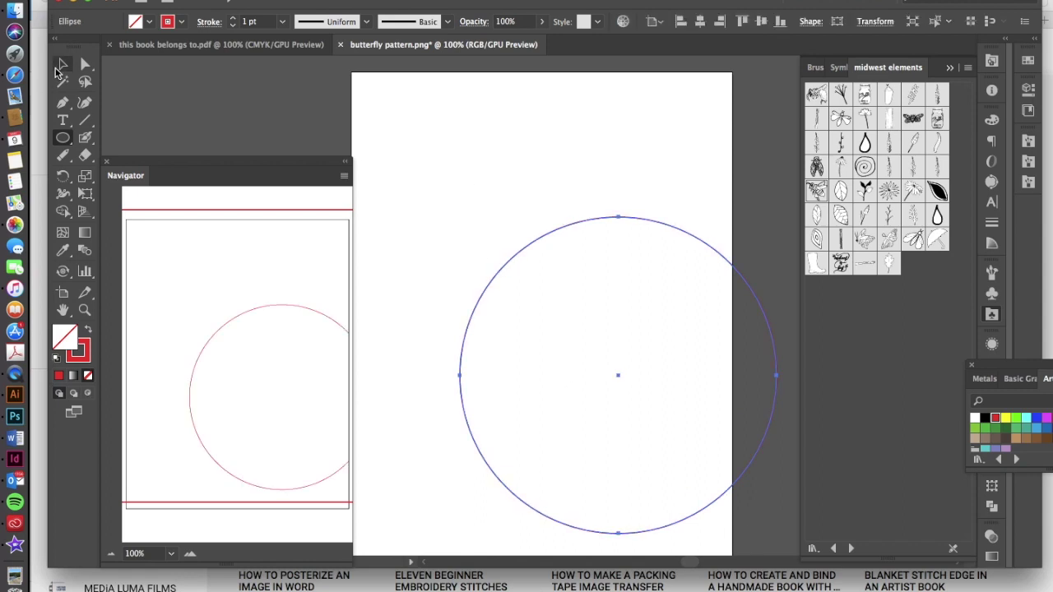
click(539, 238)
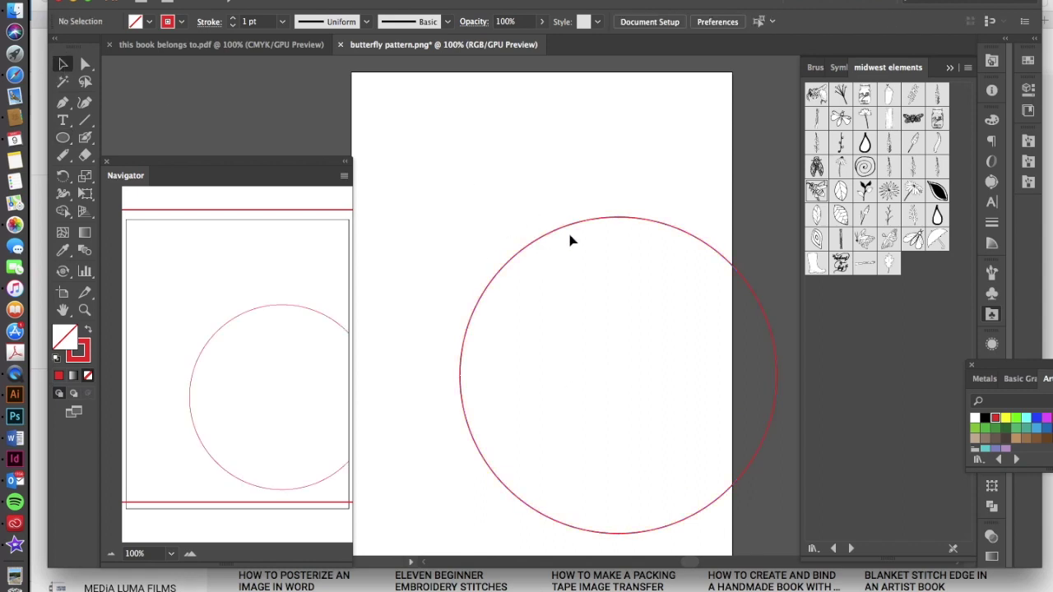
drag(559, 236, 486, 153)
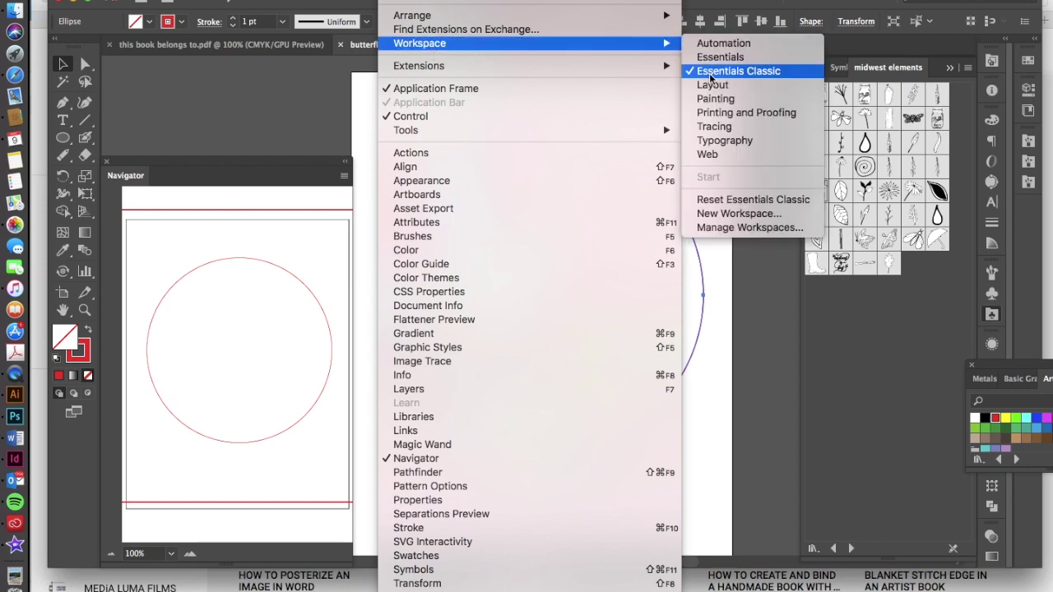
click(497, 175)
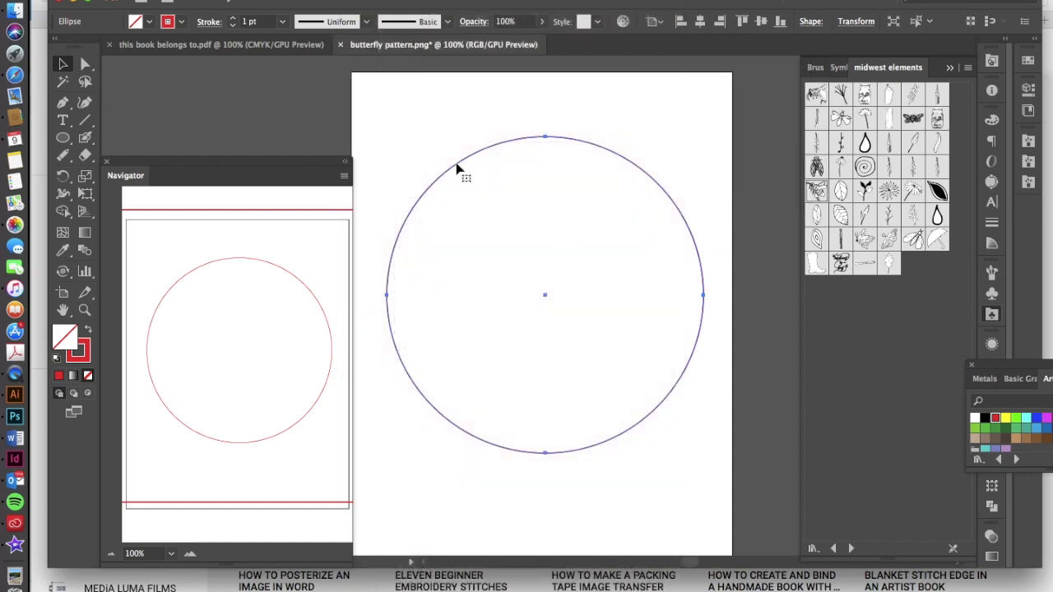
click(700, 22)
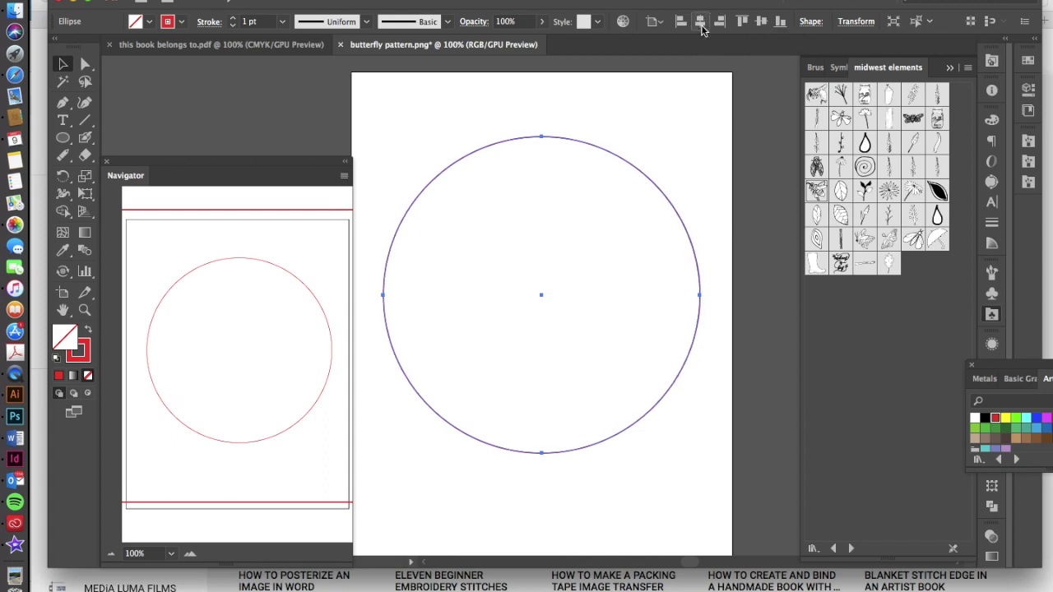
click(761, 27)
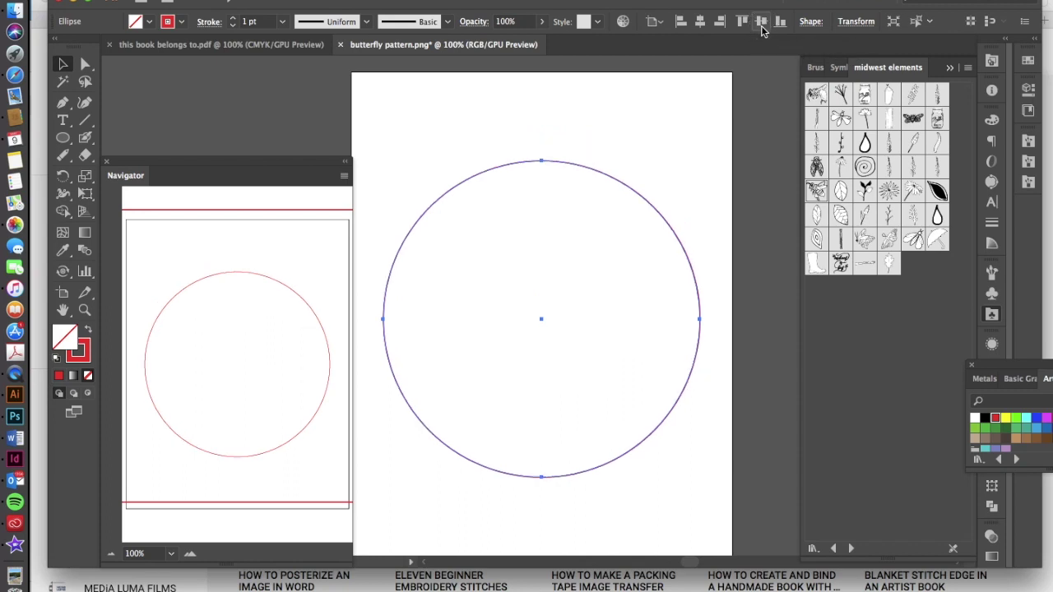
scroll(711, 257, up, 2)
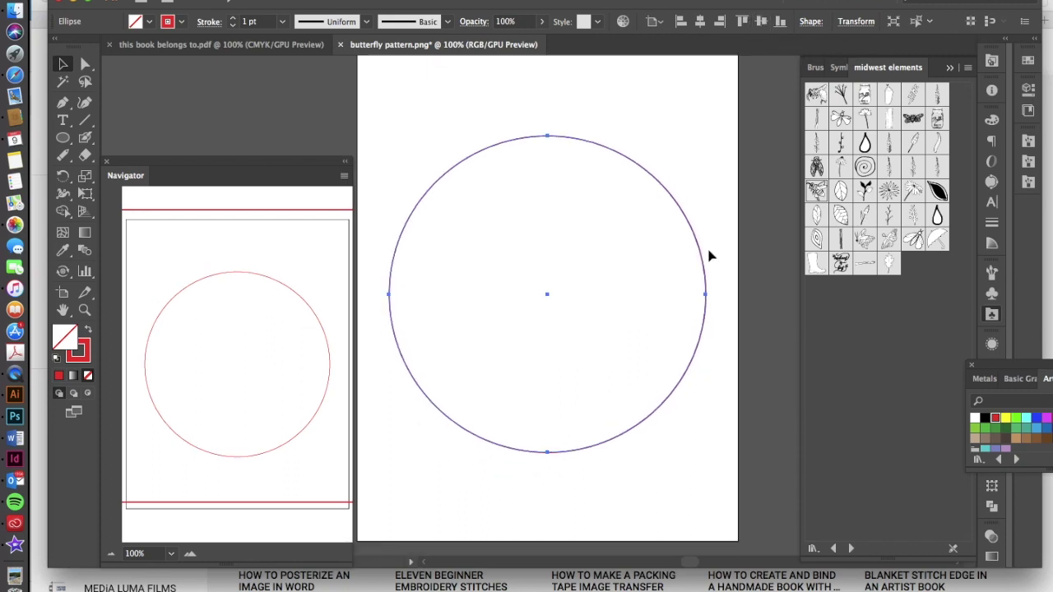
scroll(711, 257, down, 1)
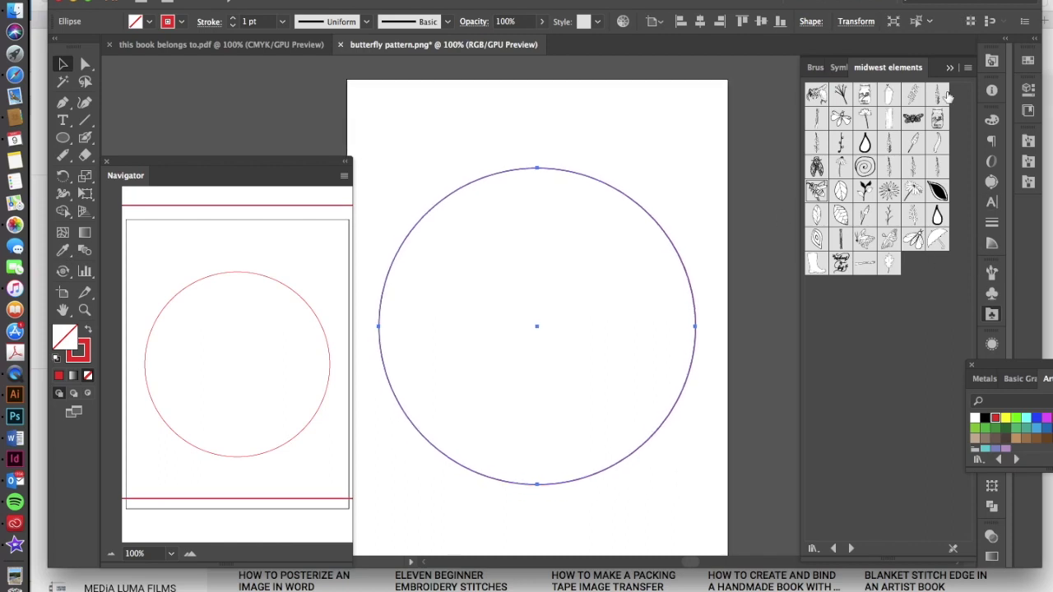
click(909, 366)
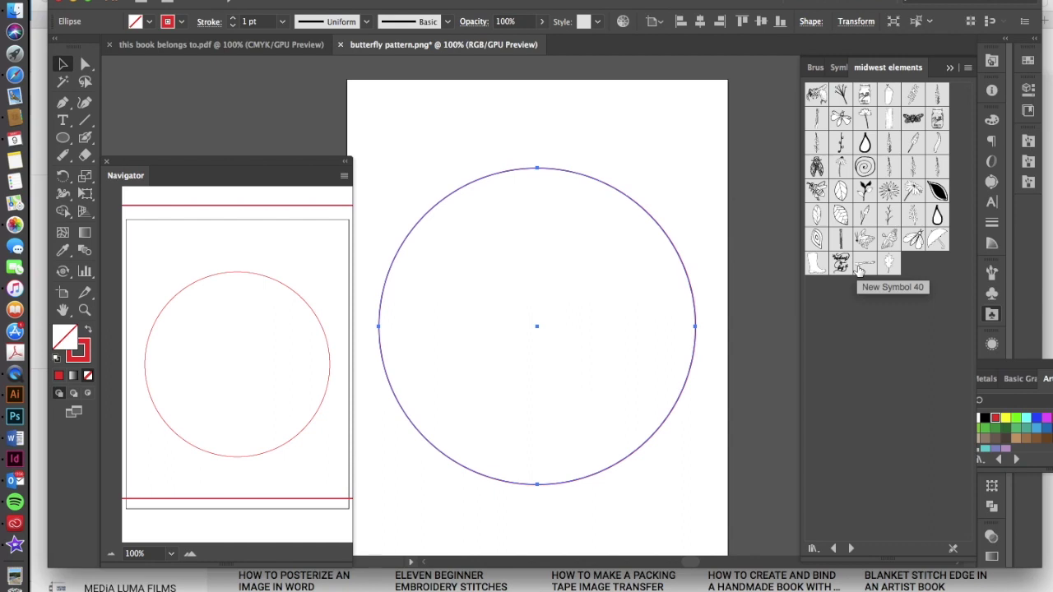
scroll(729, 358, down, 3)
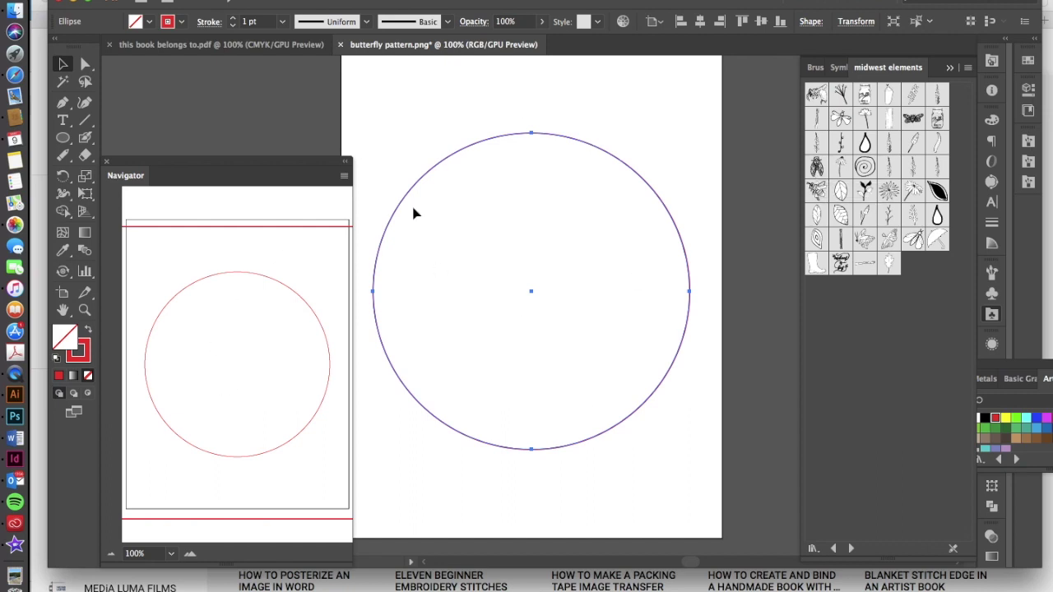
Step: Place instances of the cicada, coneflower, leaf sprig and wheat-like stem symbols inside the circle
click(839, 66)
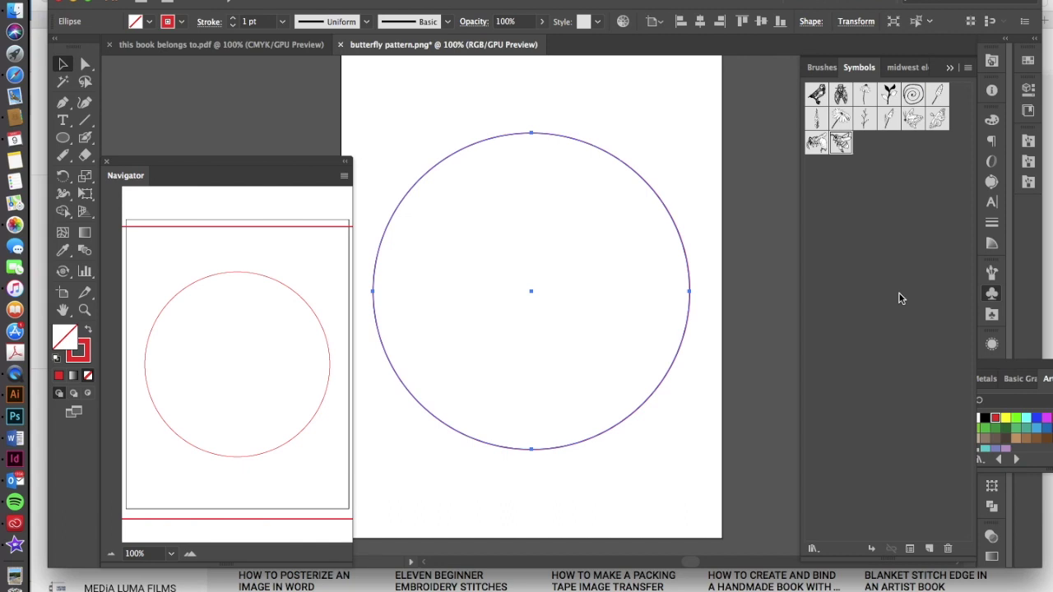
click(841, 145)
click(840, 95)
click(871, 548)
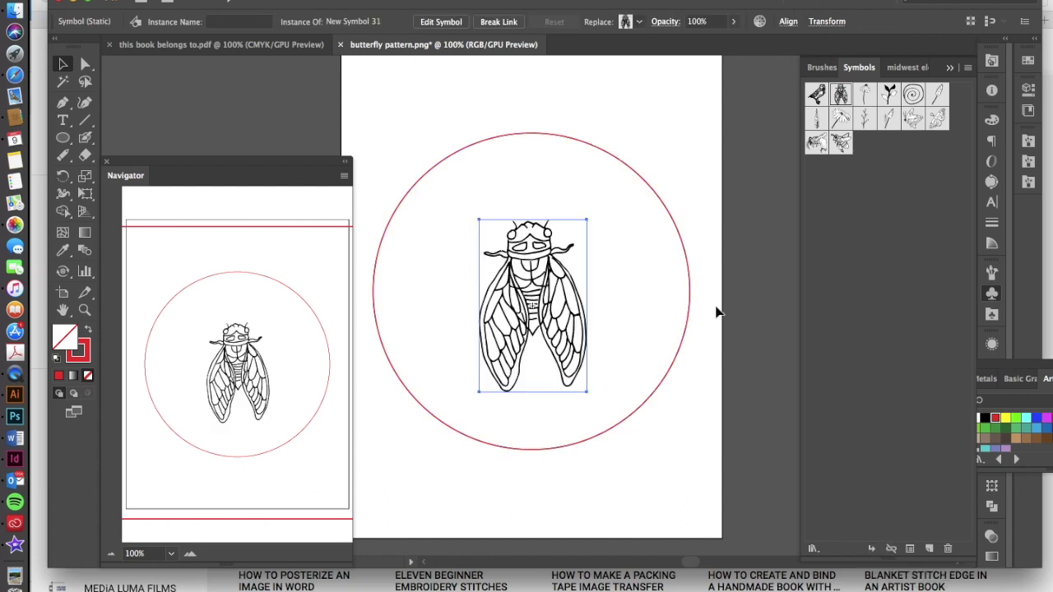
click(864, 95)
click(871, 548)
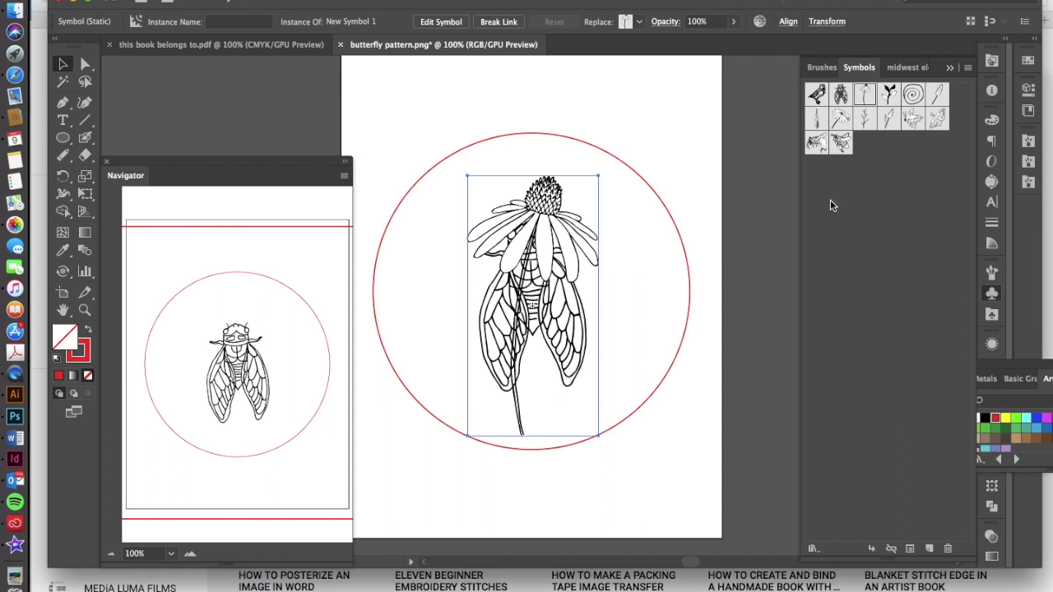
click(889, 93)
click(937, 94)
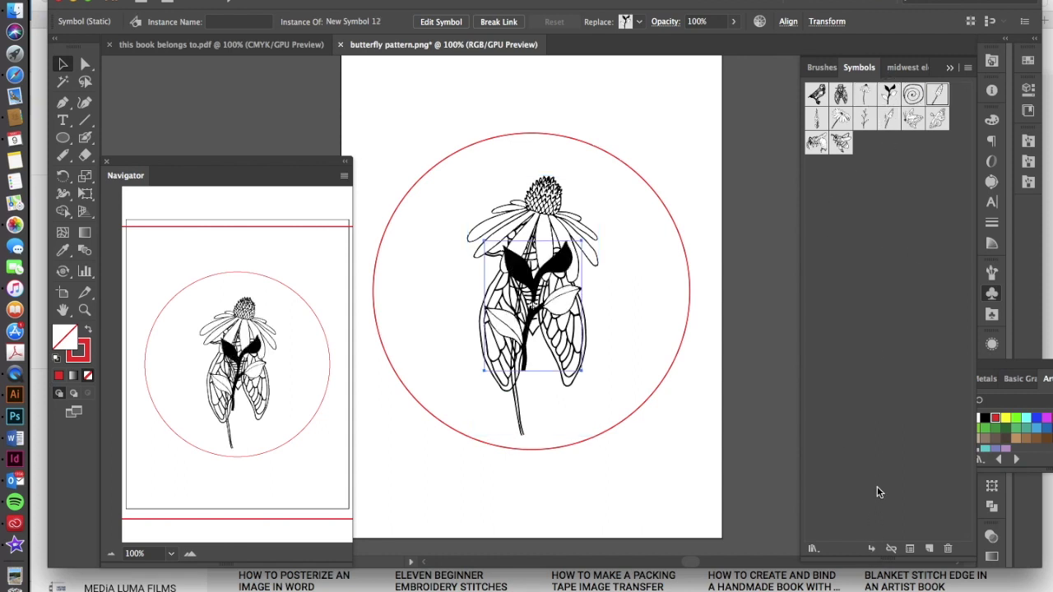
Step: Place instances of the daisy, the side-view butterfly and the monarch butterfly symbols on the artboard
click(840, 118)
click(913, 119)
click(871, 548)
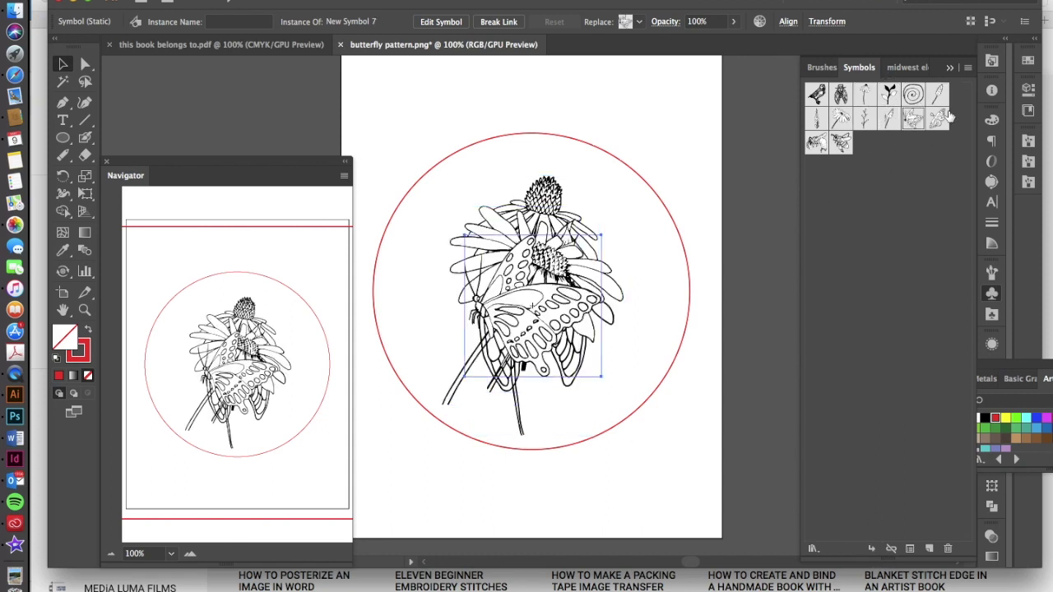
click(937, 118)
click(871, 548)
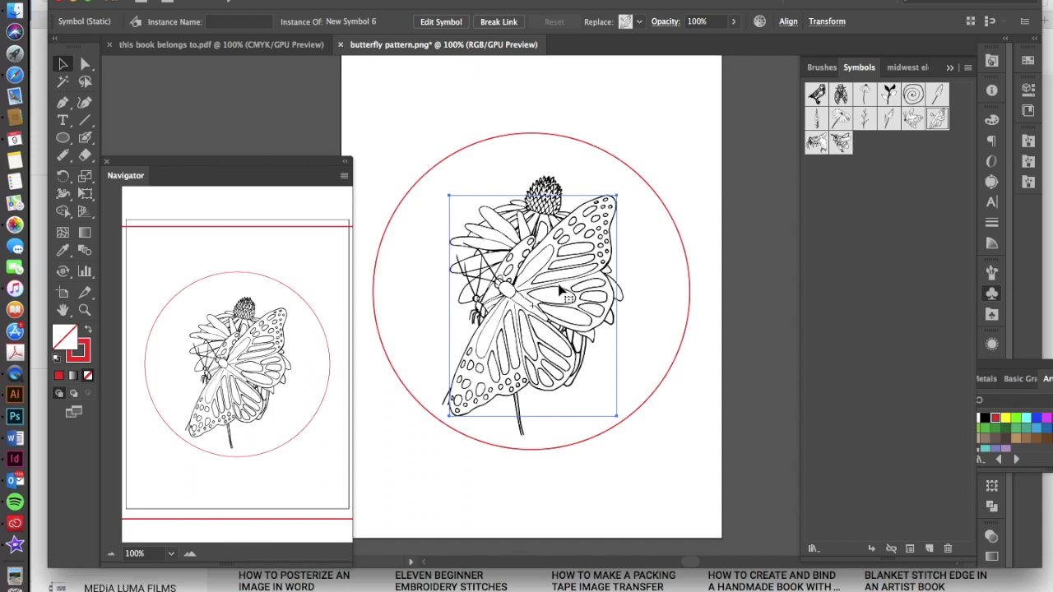
Step: Scale down the monarch butterfly with the Free Transform tool and move it to the circle's upper left
key(e)
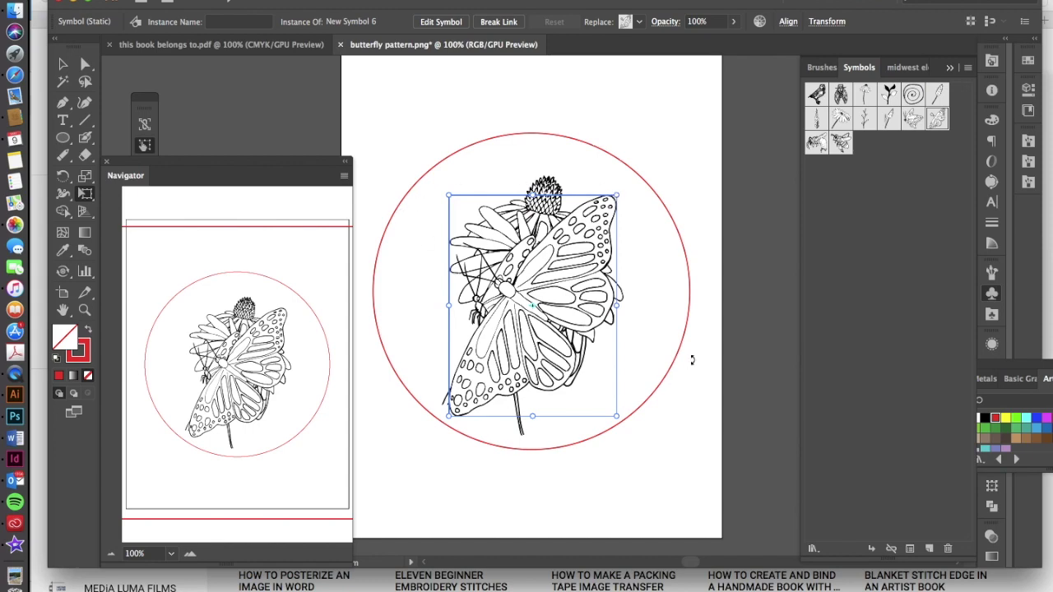
drag(614, 196, 566, 264)
drag(536, 312, 484, 127)
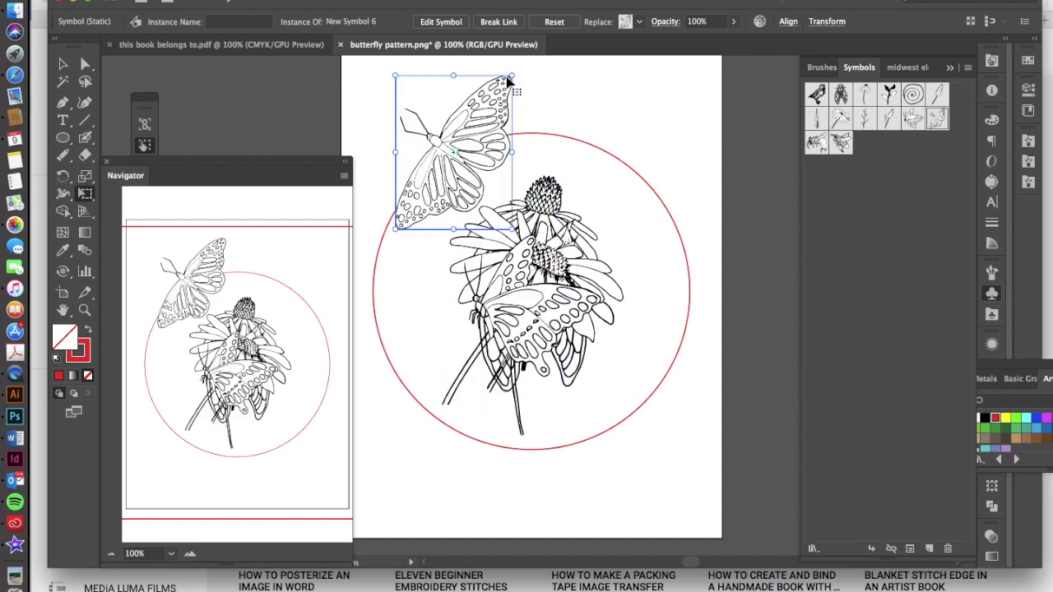
drag(510, 75, 436, 161)
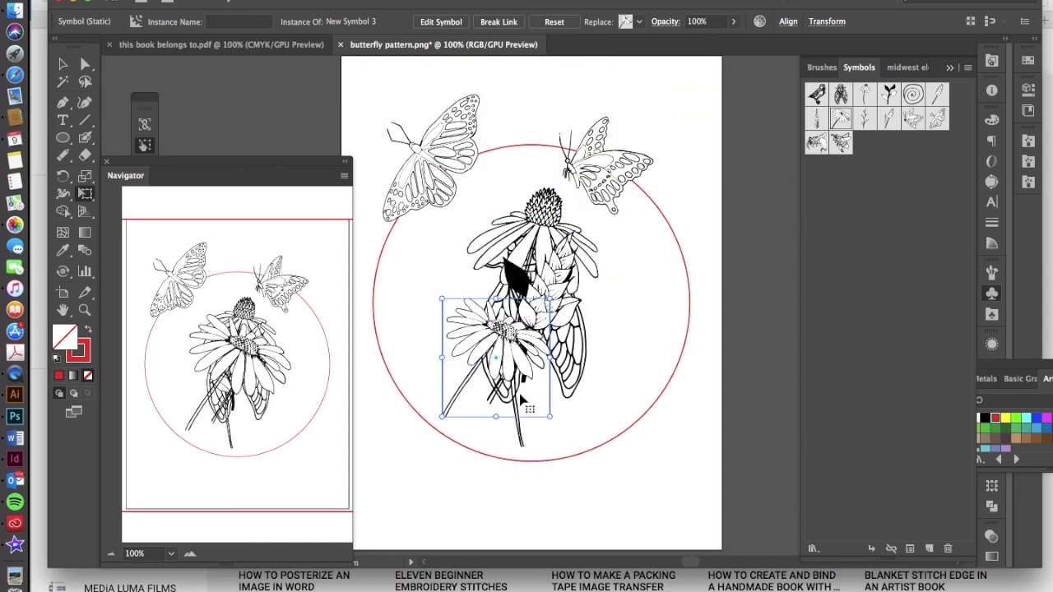
Step: Spread the stacked symbols apart, with daisy and coneflower at the circle's right, leaf sprig at lower left, and a smaller cicada in the middle
drag(521, 399, 691, 235)
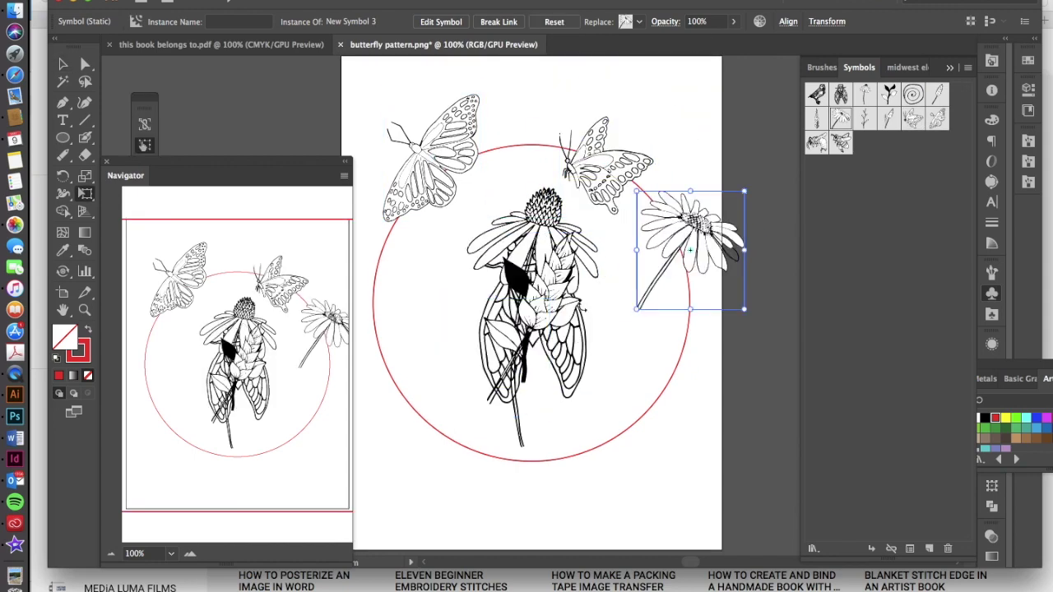
drag(506, 350, 445, 384)
drag(535, 329, 650, 345)
drag(580, 239, 564, 263)
Step: Rotate the monarch butterfly upright and move it to the top centre of the circle
click(431, 156)
drag(486, 80, 510, 95)
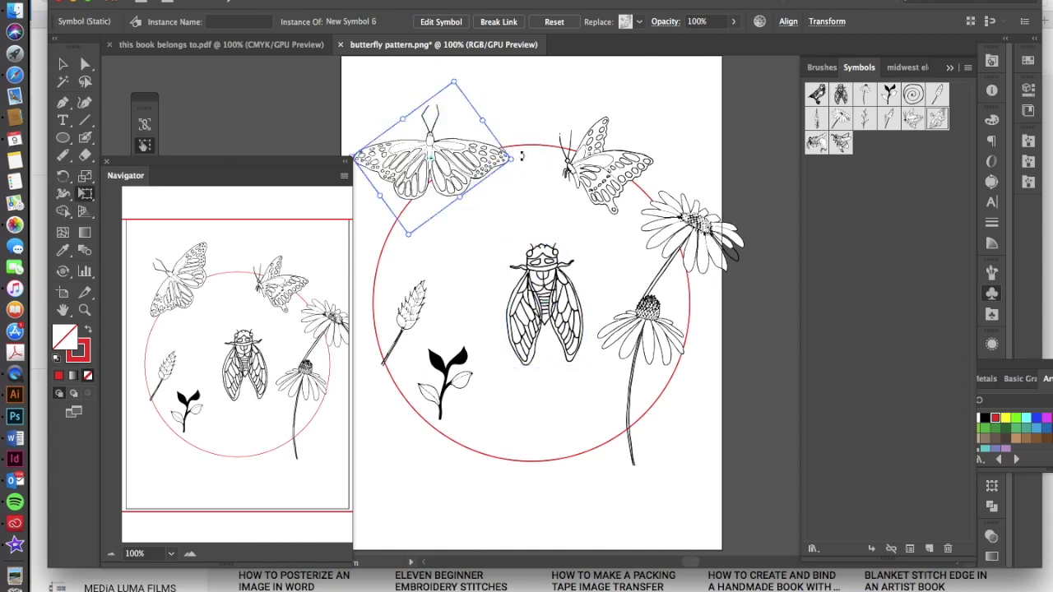
drag(436, 156, 535, 132)
Step: Distribute the cicada to the circle's bottom, the side-view butterfly to its upper right, and the coneflower and daisy along its right side
drag(543, 304, 539, 469)
click(642, 156)
click(709, 105)
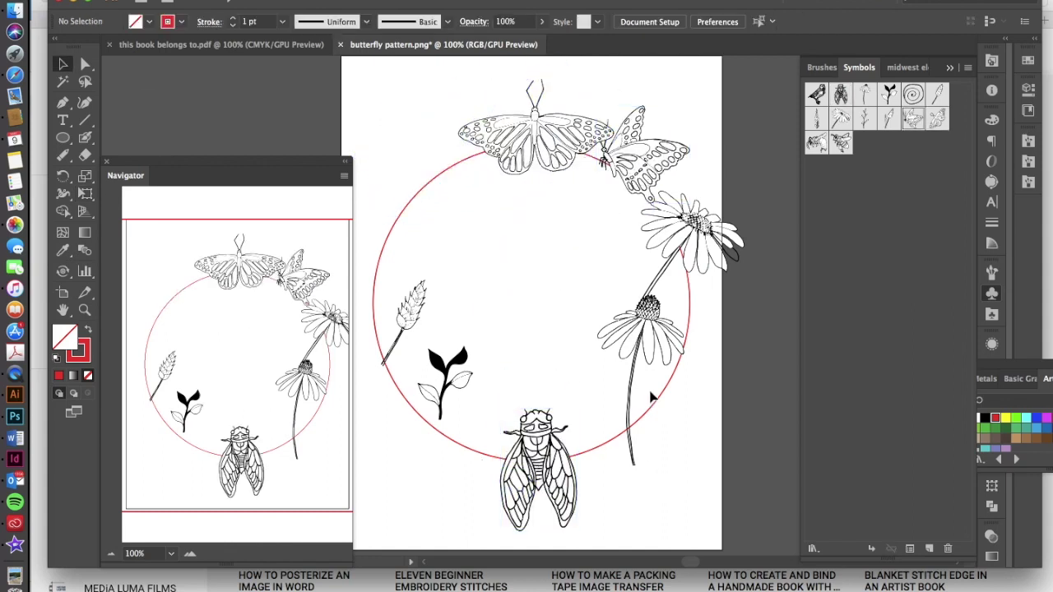
drag(655, 341, 646, 395)
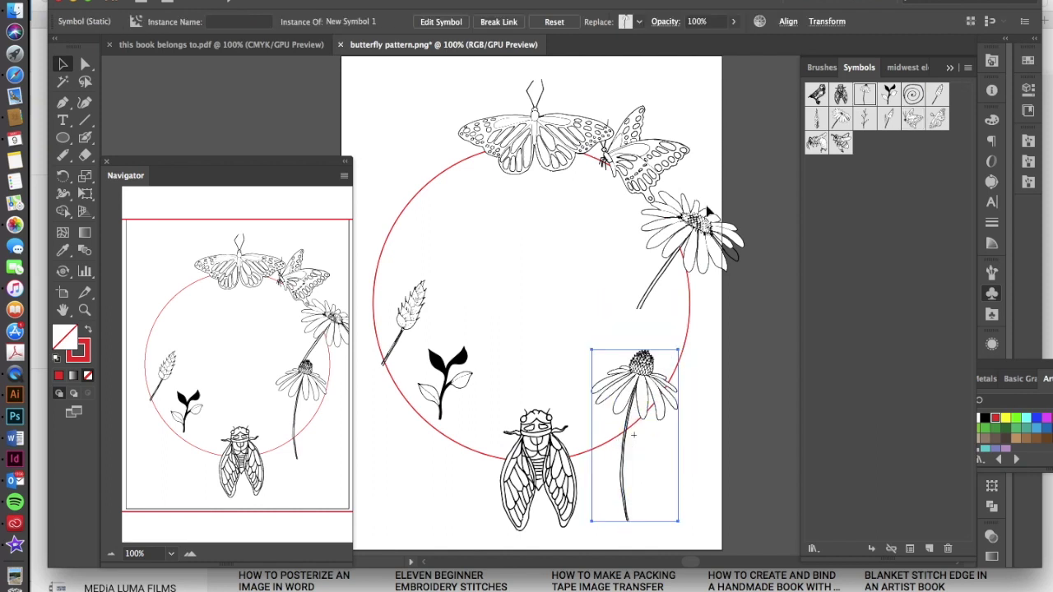
click(647, 223)
drag(646, 223, 663, 266)
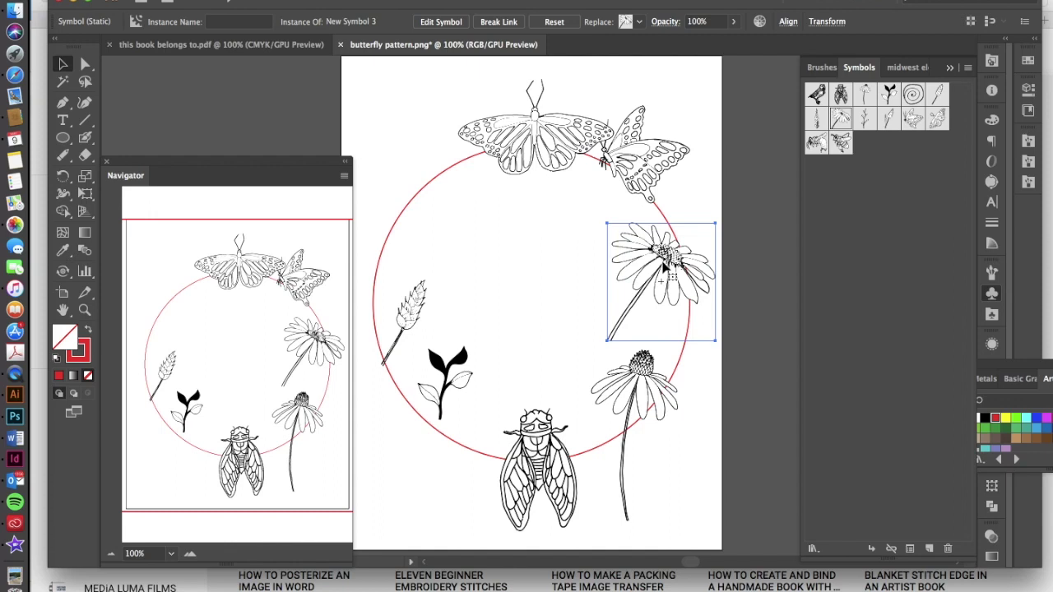
Step: Add the berry branch symbol inside the circle and scale it down
click(866, 120)
click(871, 548)
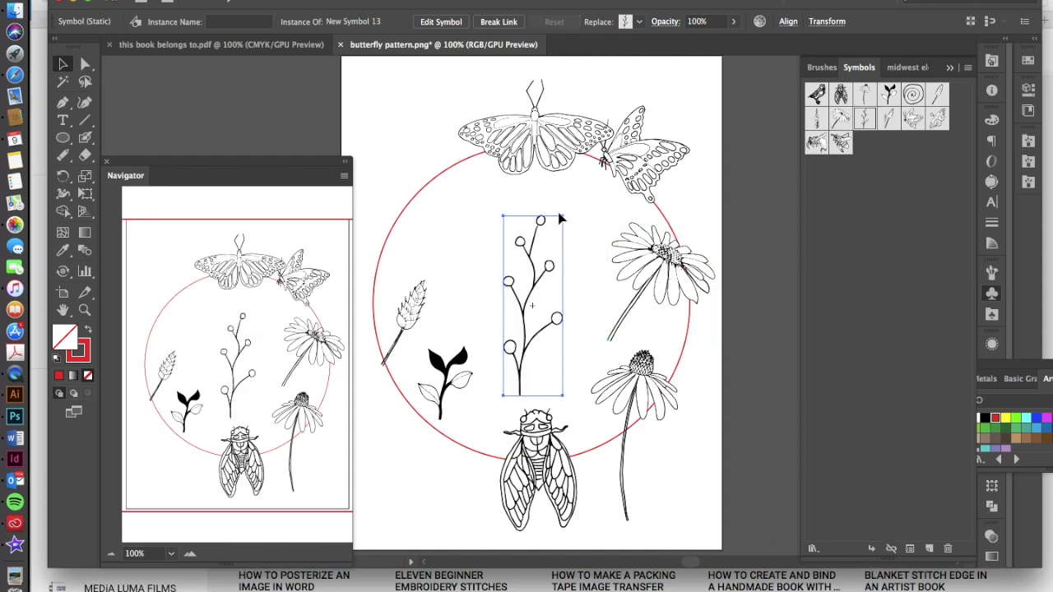
key(e)
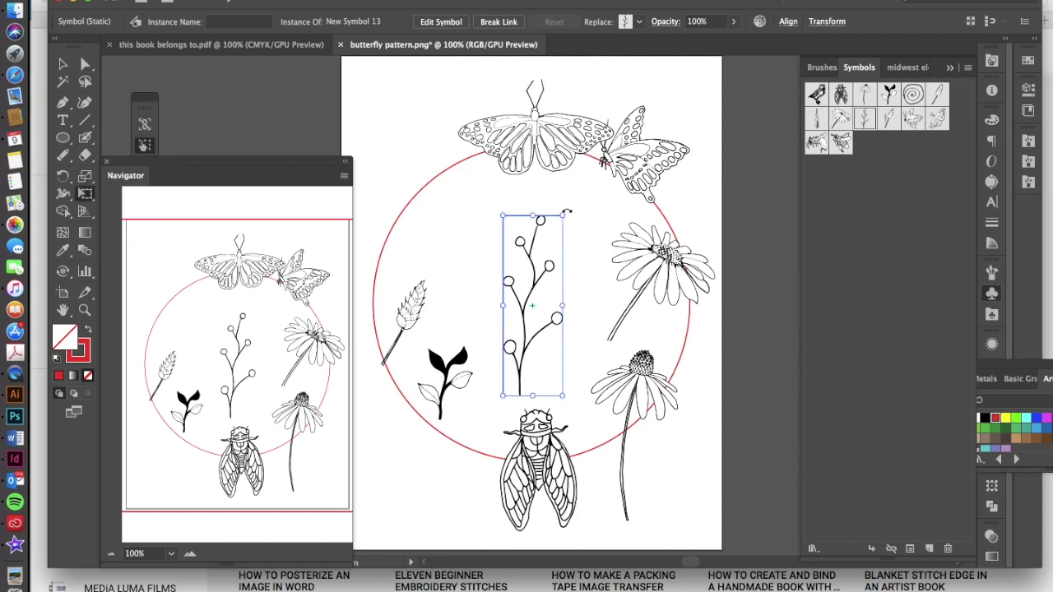
drag(563, 217, 542, 280)
key(v)
click(567, 350)
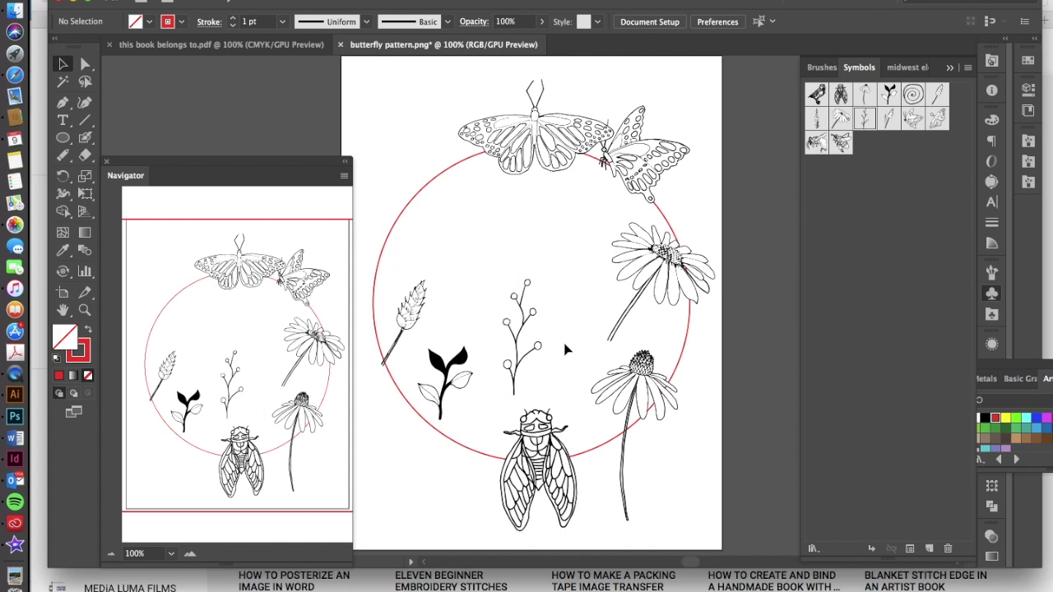
Step: Shift the cicada slightly lower and reposition the monarch butterfly over the top centre of the circle's outline
click(548, 140)
drag(547, 140, 455, 144)
drag(548, 491, 538, 512)
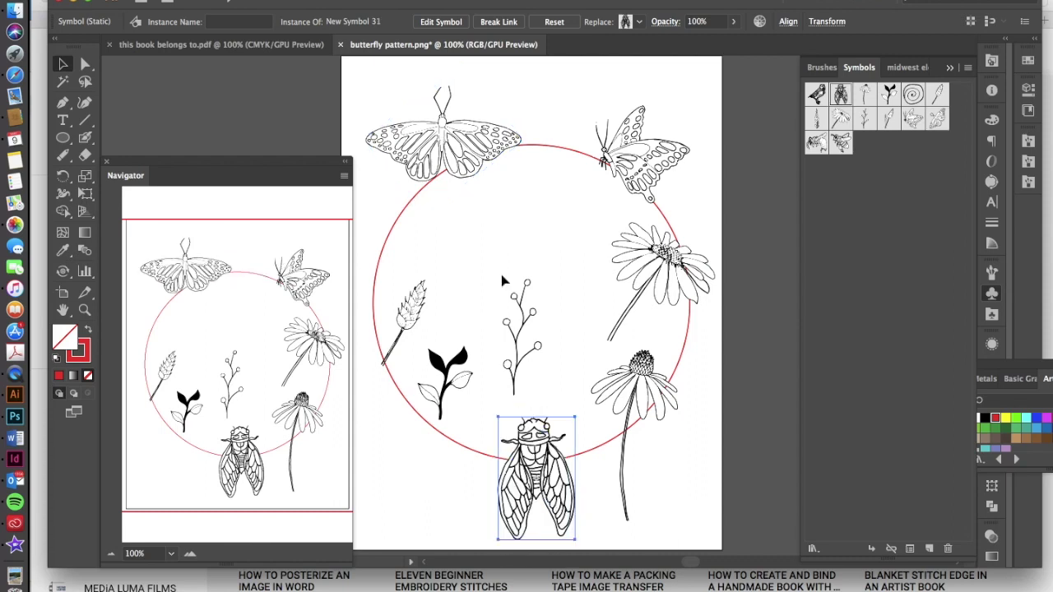
drag(451, 140, 545, 155)
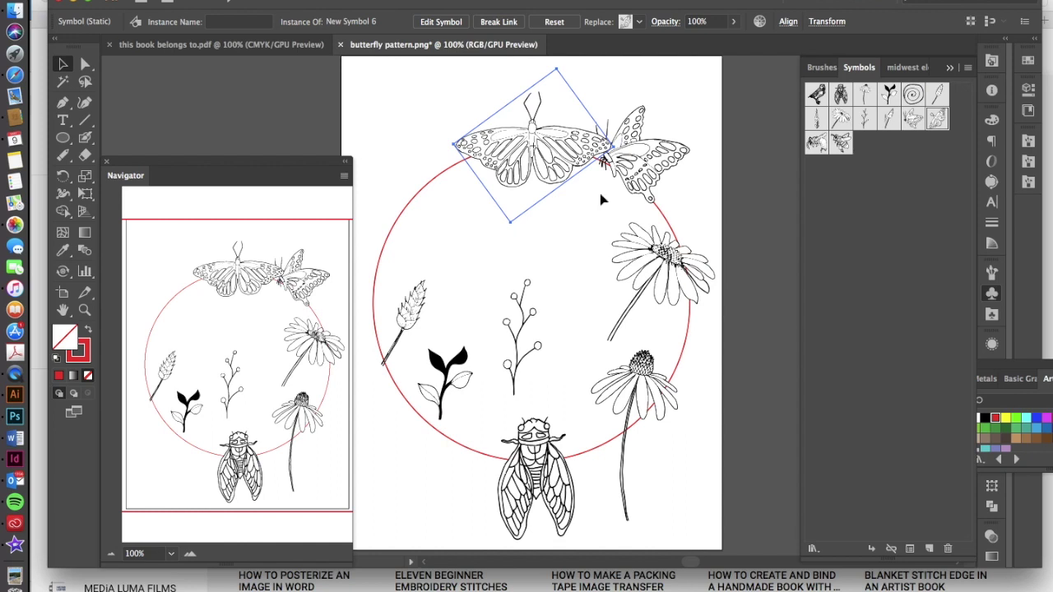
double_click(566, 148)
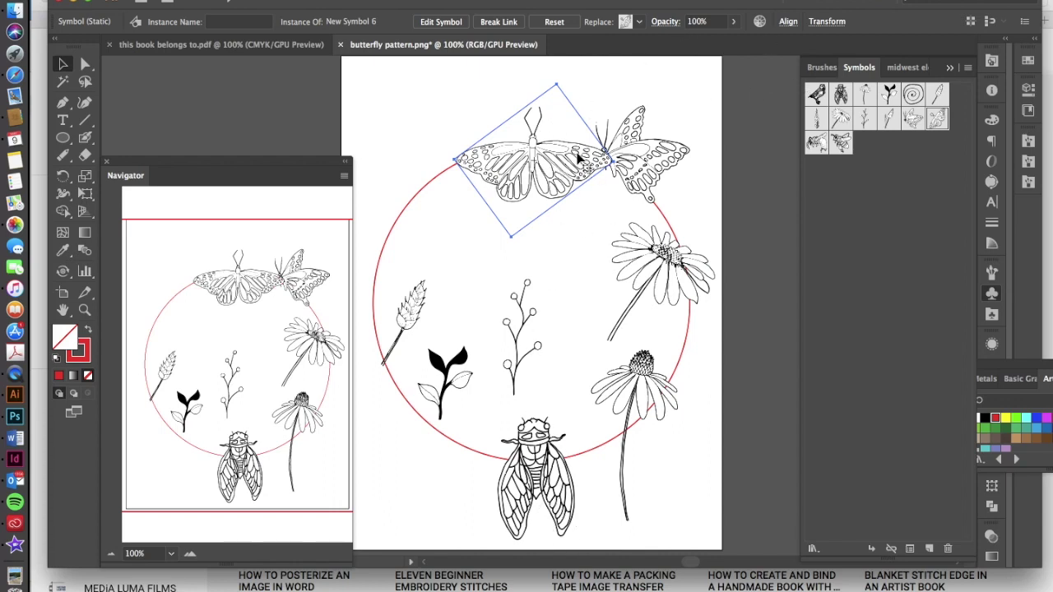
Step: Centre the monarch butterfly horizontally on the artboard, using Align to Artboard
click(788, 22)
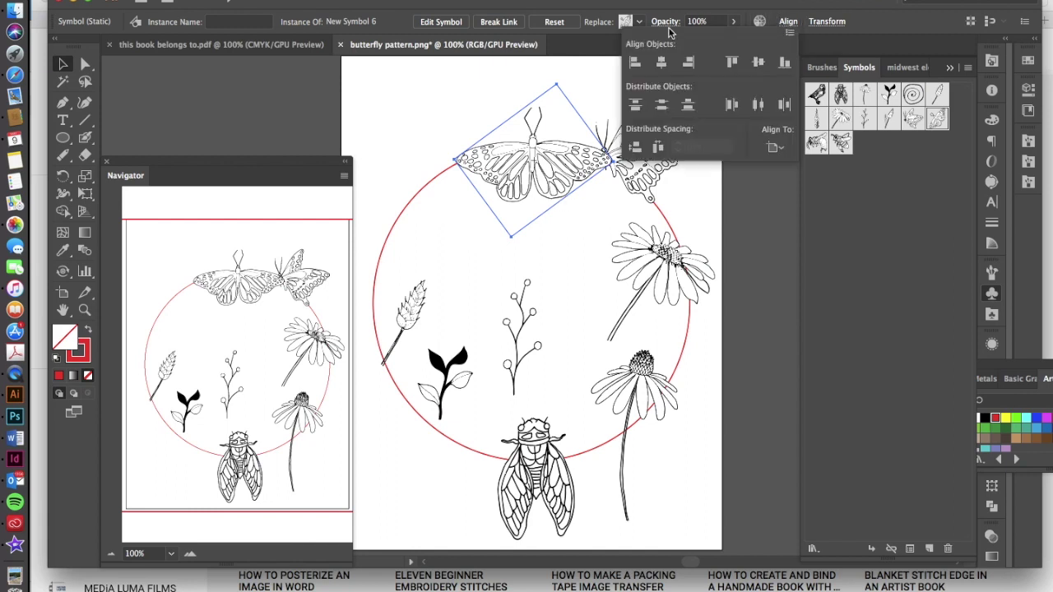
click(775, 150)
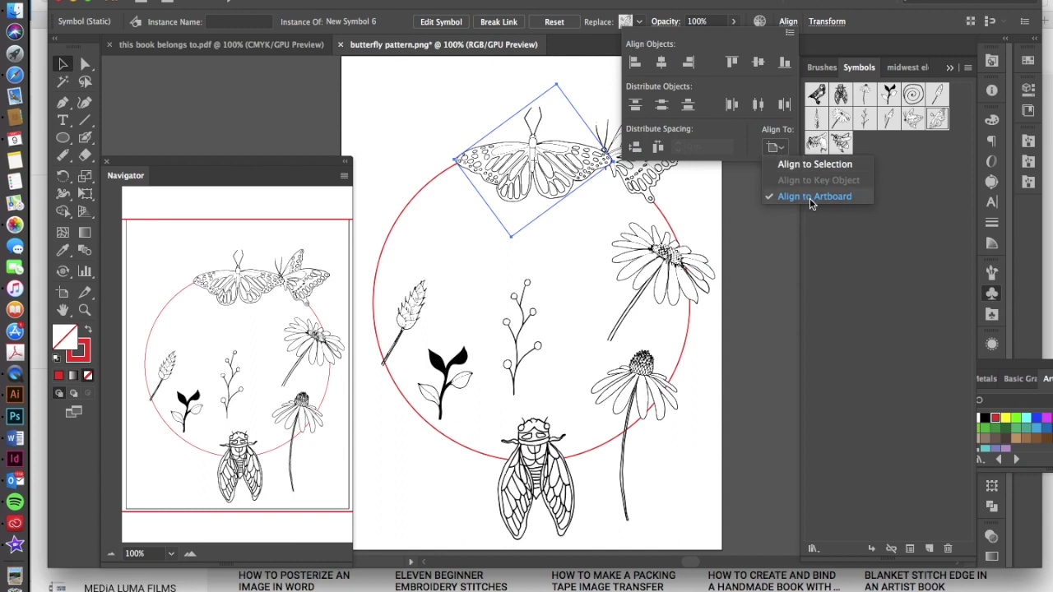
click(749, 113)
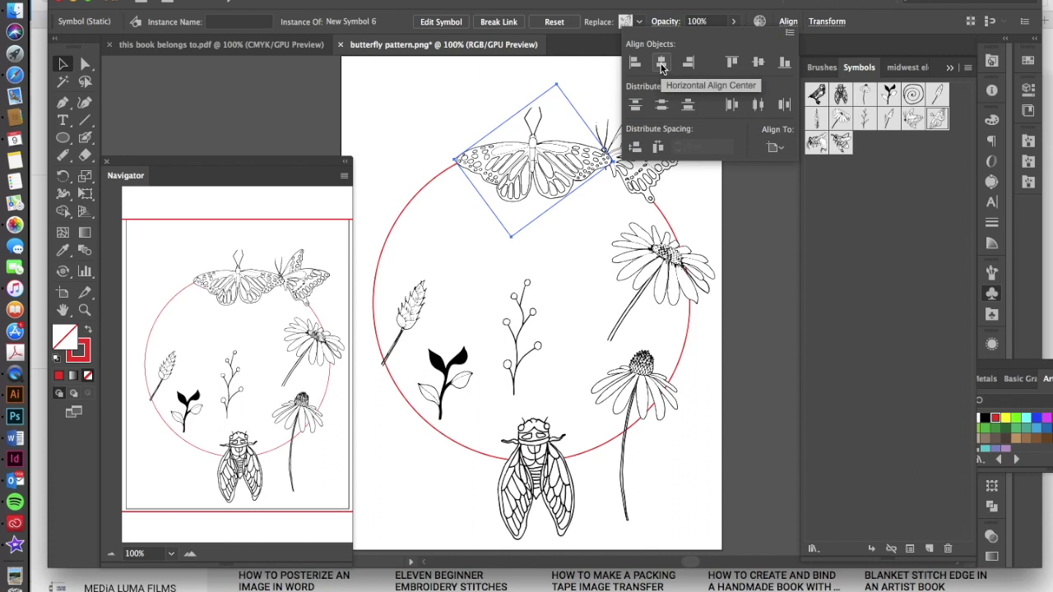
click(661, 64)
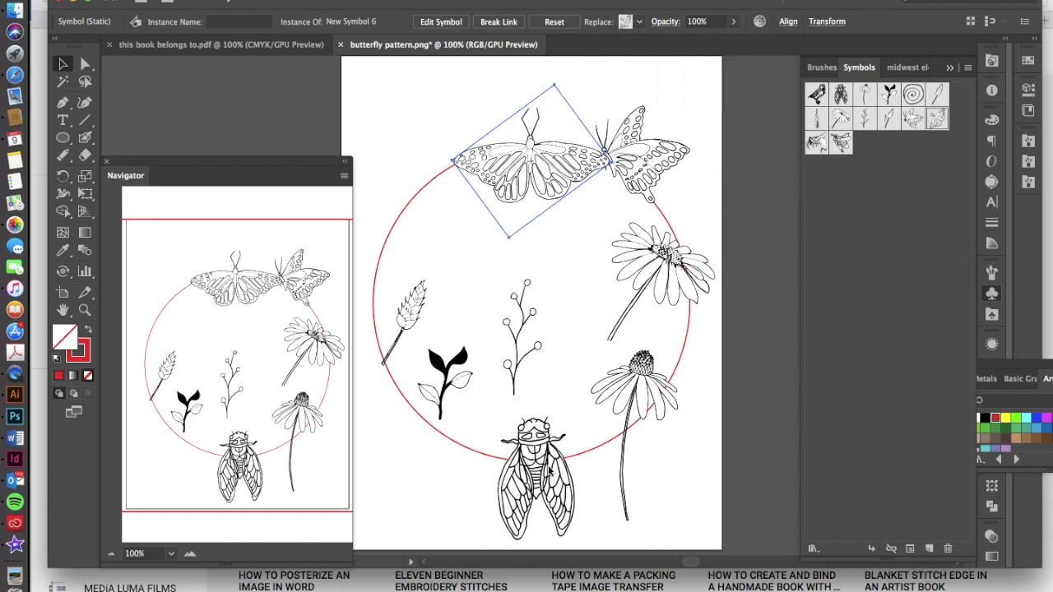
Step: Centre the cicada horizontally on the artboard and deselect it
click(561, 510)
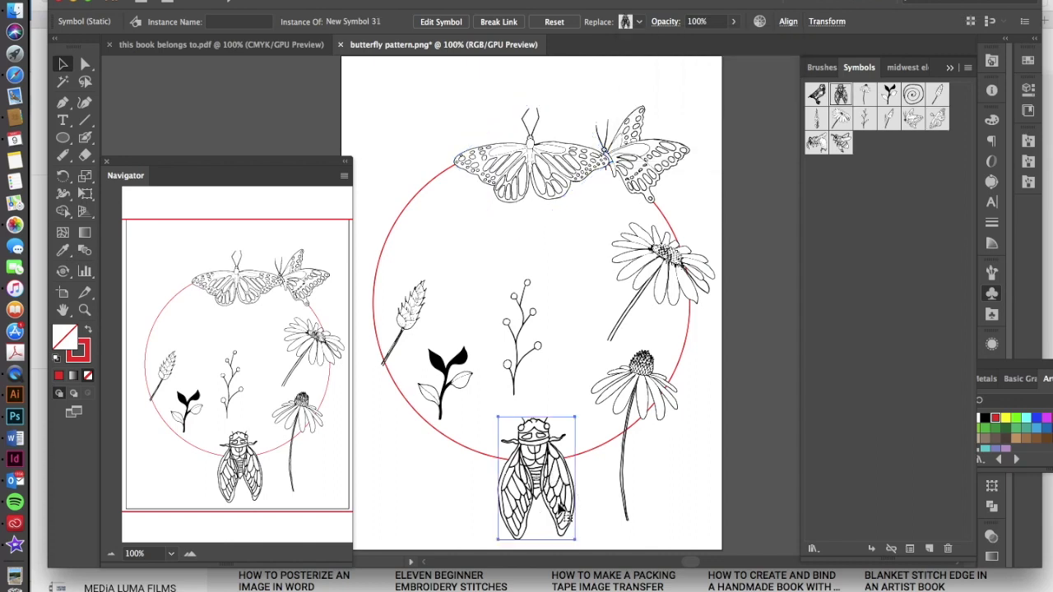
click(788, 22)
click(661, 66)
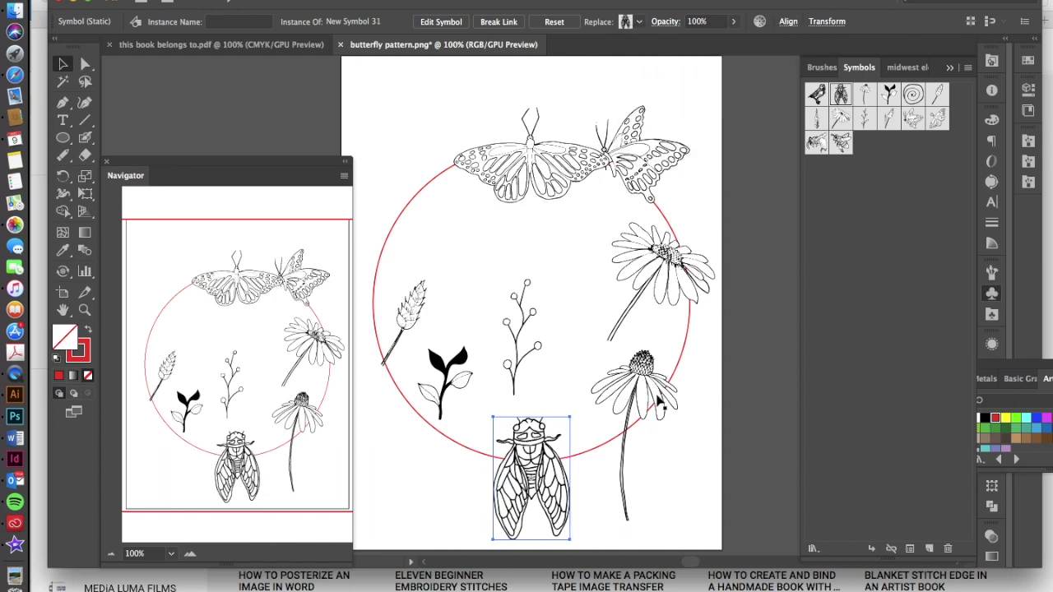
click(688, 358)
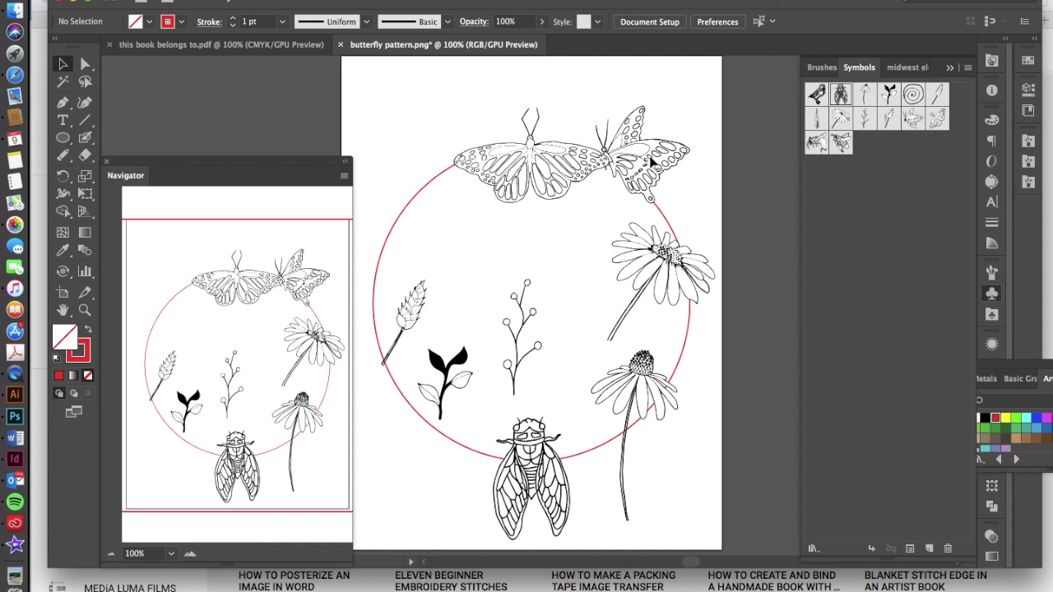
Step: Move the side-view butterfly down along the circle's upper right and scale it down to sit above the daisy
drag(644, 168, 683, 212)
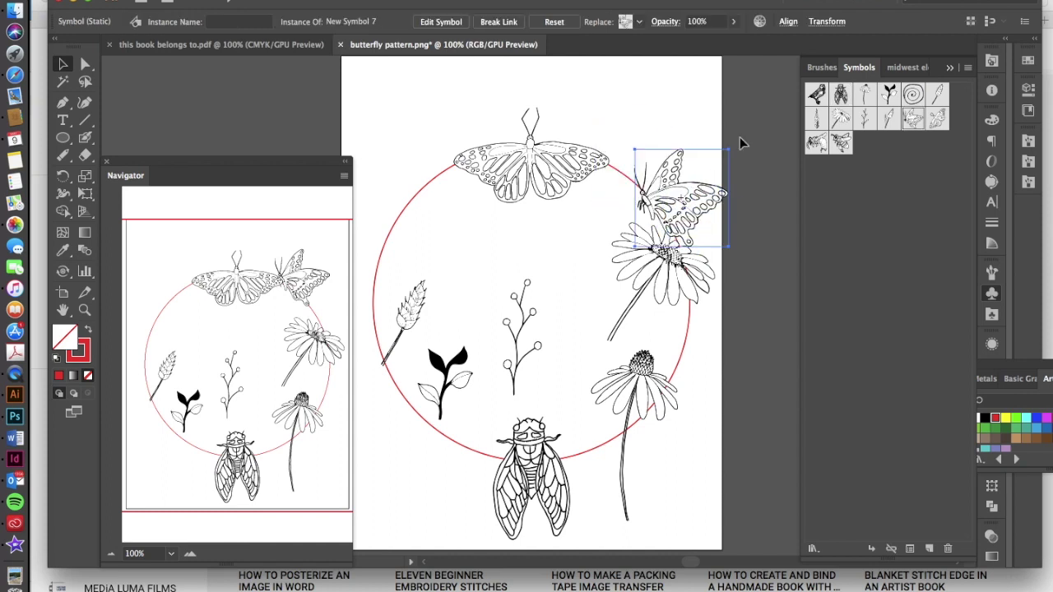
key(e)
click(730, 152)
drag(730, 151, 705, 173)
click(677, 215)
drag(678, 216, 685, 201)
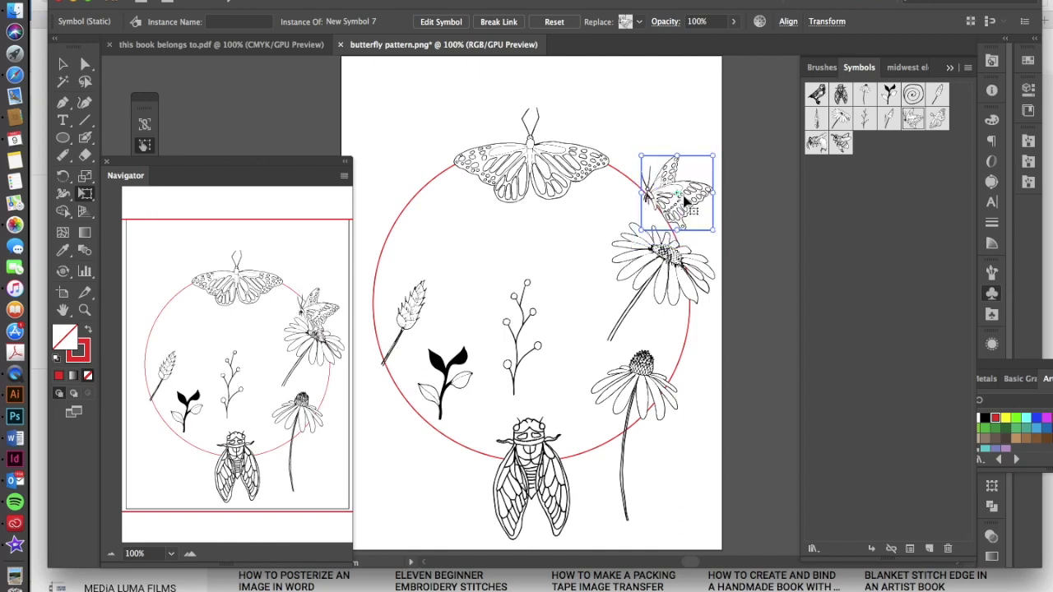
key(v)
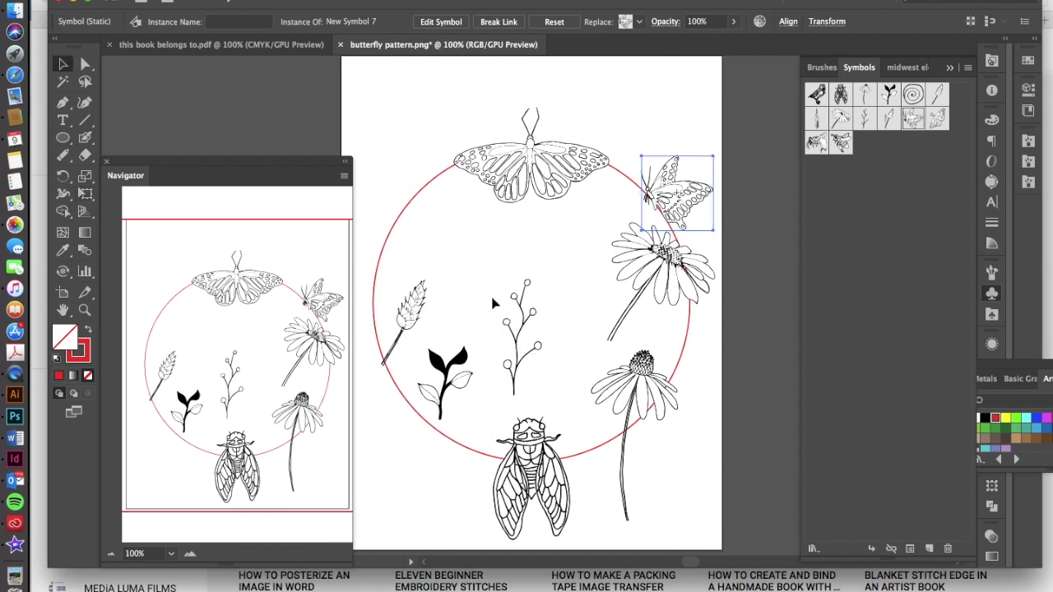
Step: Rotate the berry branch clockwise and place it along the circle's lower right, with its stem at the cicada's wing
click(520, 328)
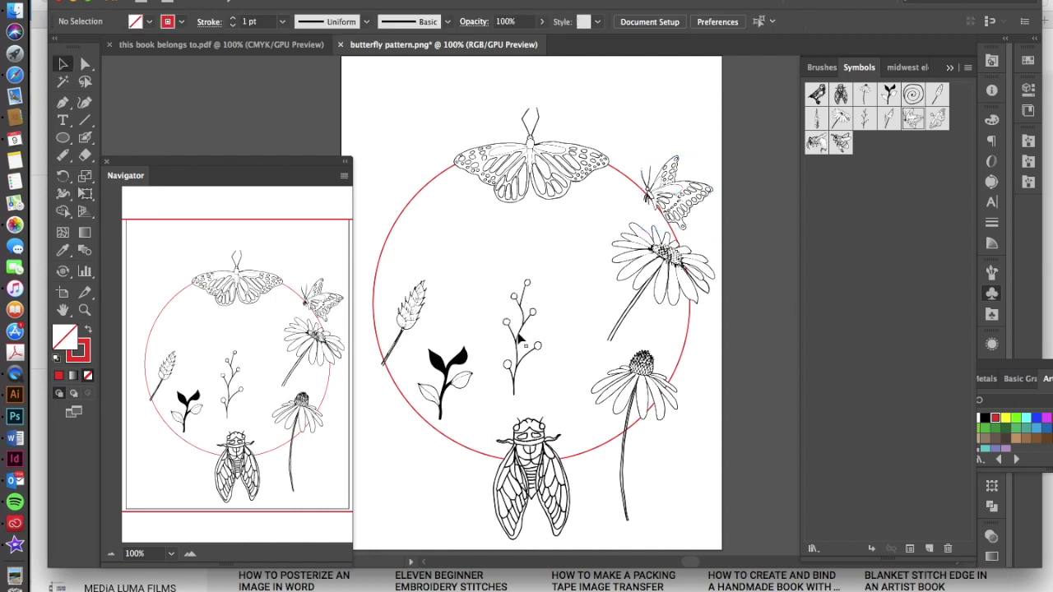
click(524, 326)
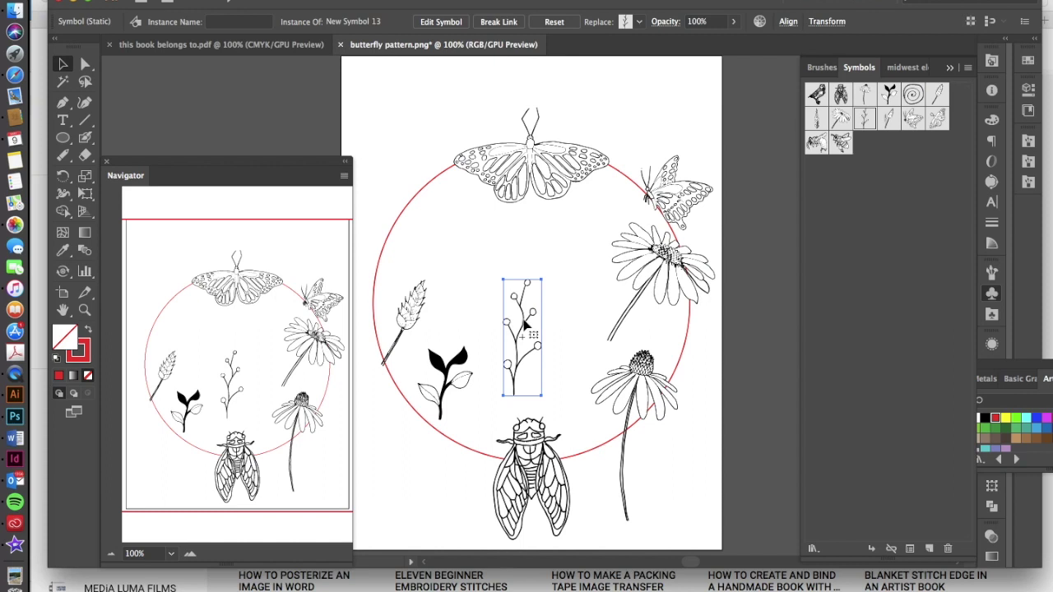
key(e)
drag(544, 269, 572, 311)
drag(510, 355, 596, 444)
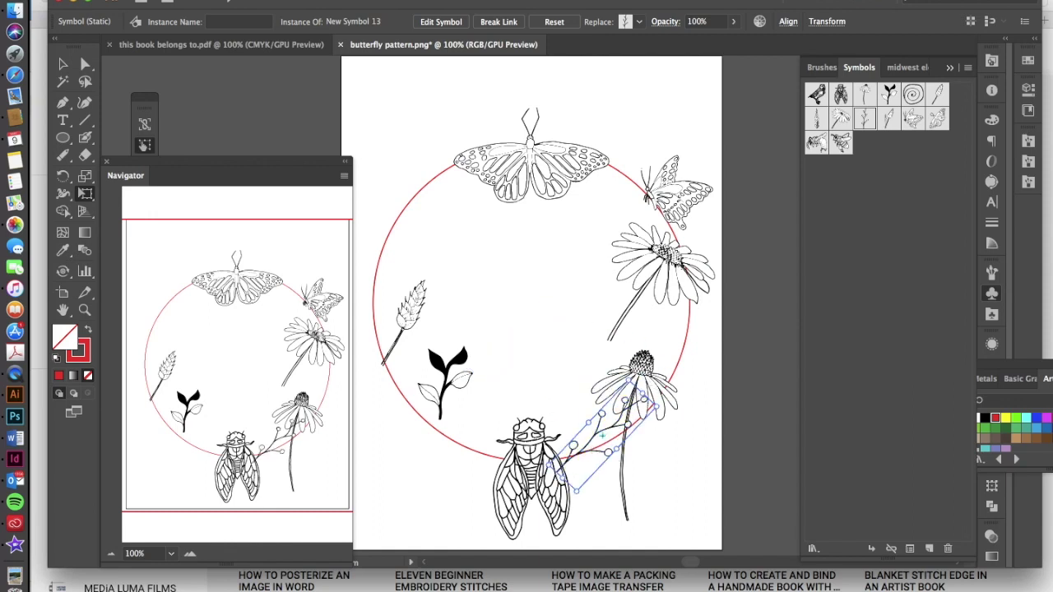
key(v)
Step: Move the coneflower to the upper left inside the circle and nudge the berry branch slightly upward
drag(642, 382, 478, 247)
click(607, 428)
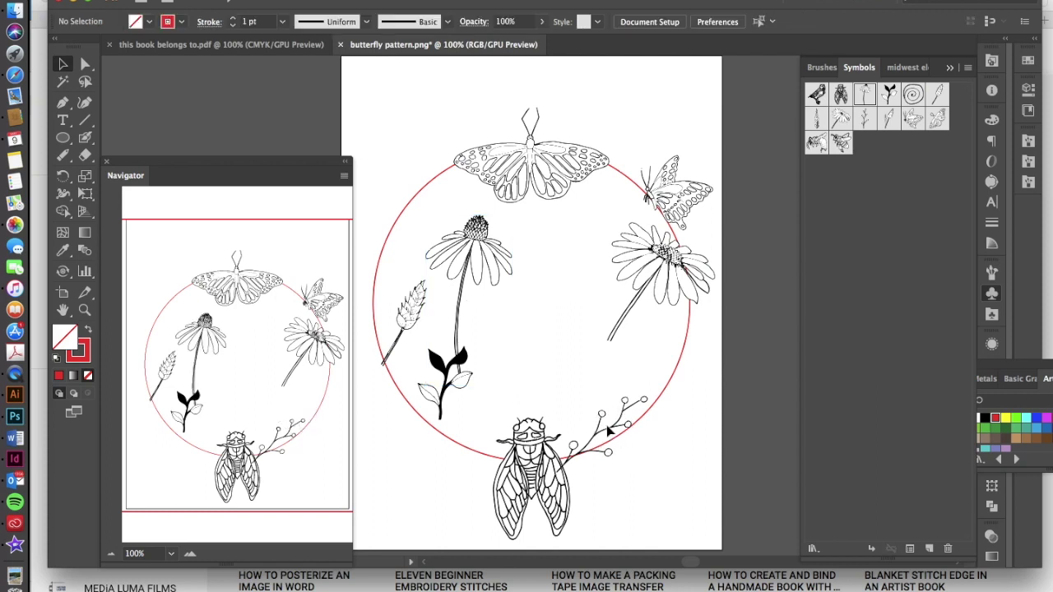
drag(612, 434, 612, 426)
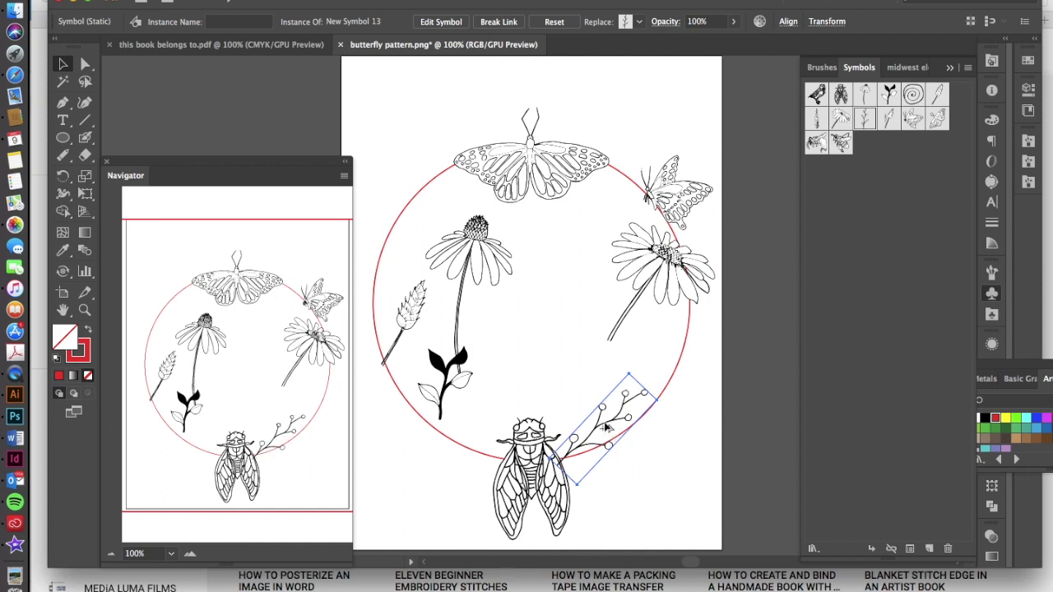
Step: Duplicate the berry branch just above the original and rotate the copy to a steeper angle
drag(607, 426, 596, 407)
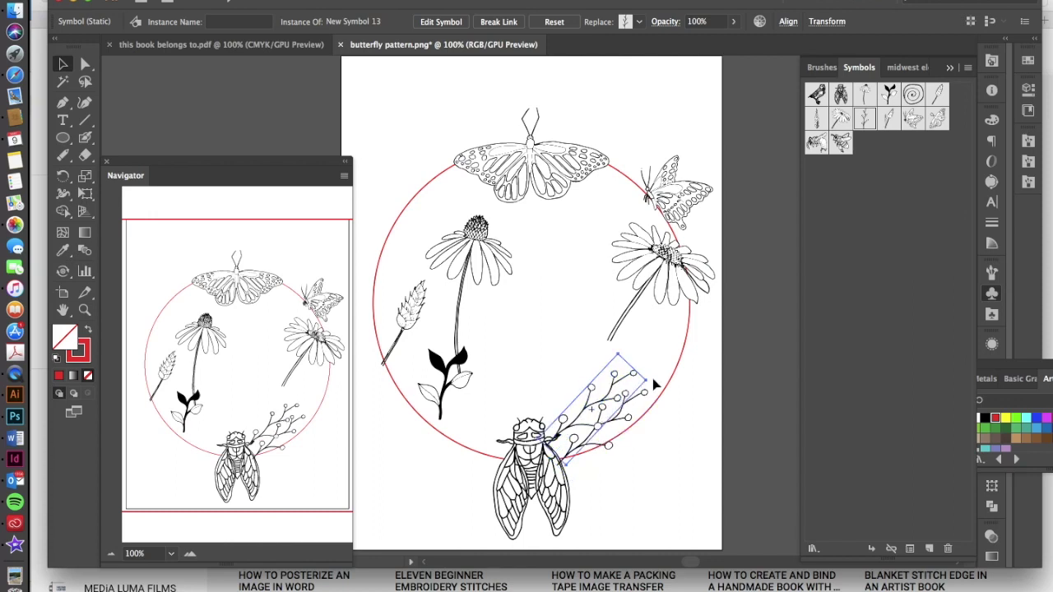
key(e)
mouse_move(619, 346)
mouse_down()
mouse_move(616, 329)
mouse_move(606, 331)
mouse_up()
drag(606, 403, 601, 400)
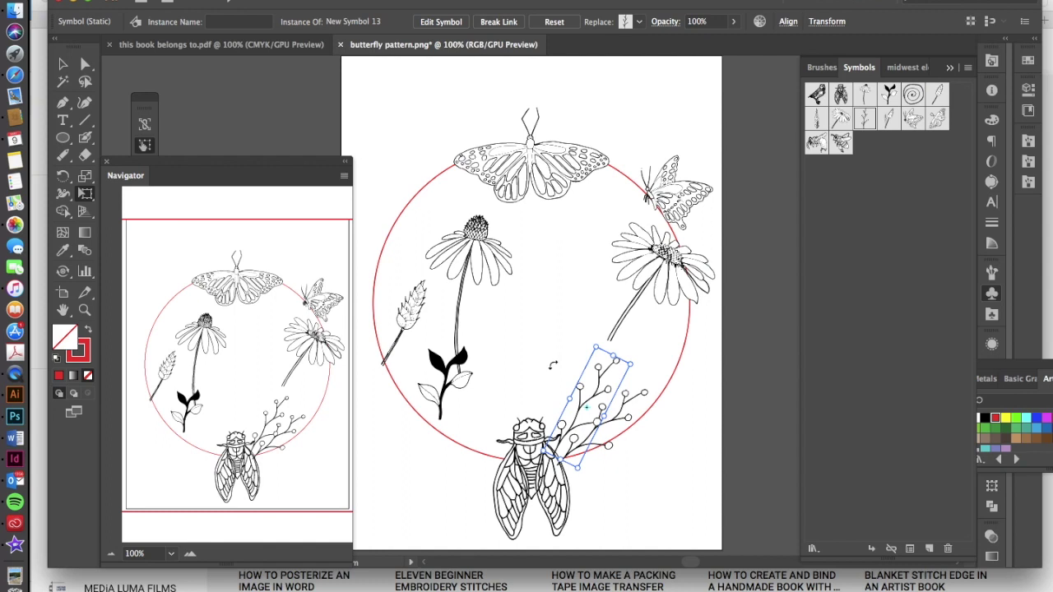
Step: Reflect the copied berry branch across the vertical axis
click(198, 1)
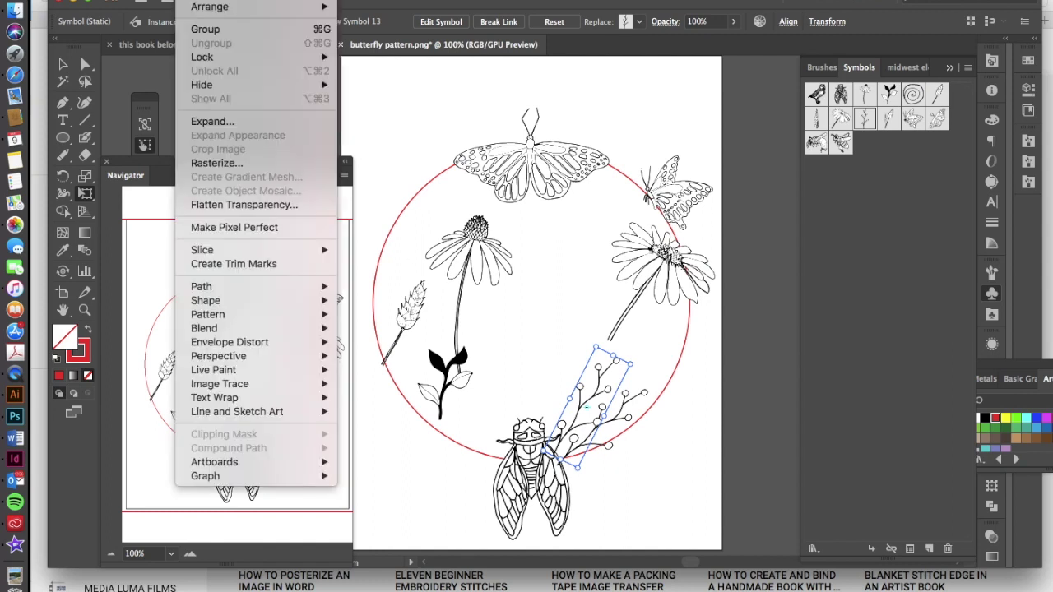
mouse_move(209, 3)
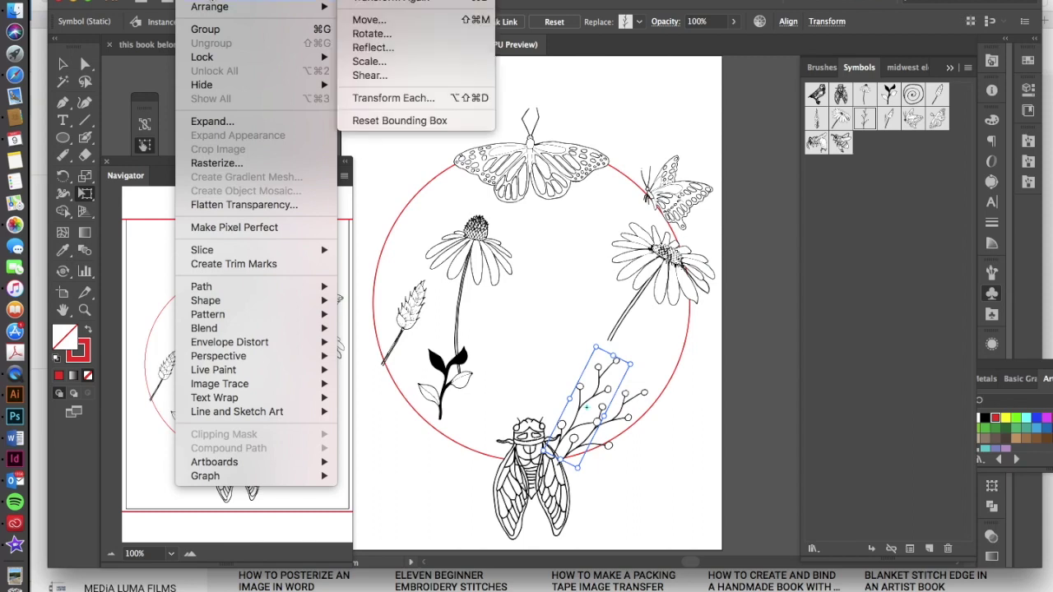
click(369, 47)
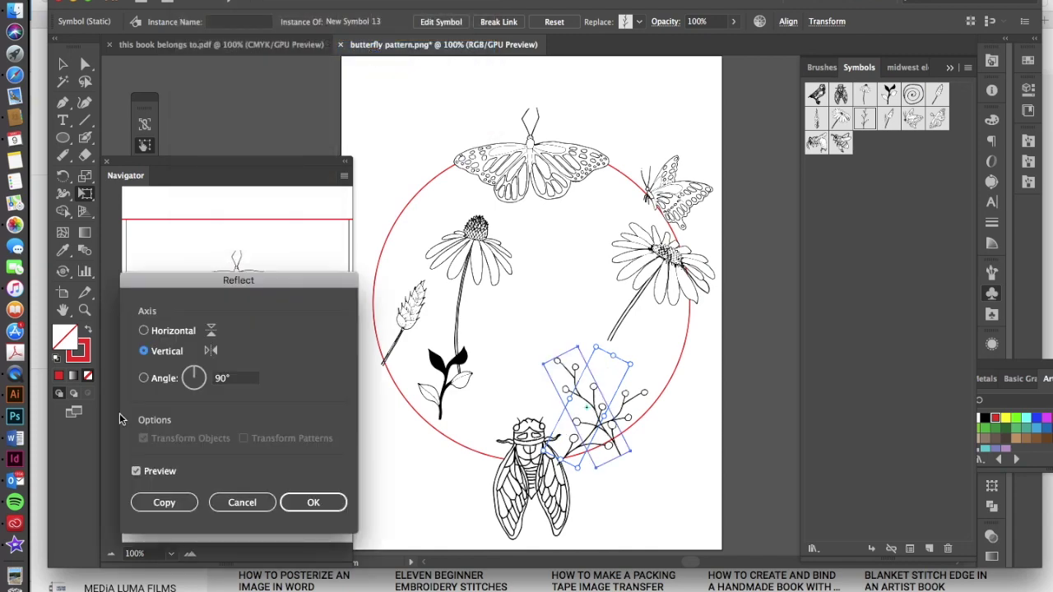
click(314, 503)
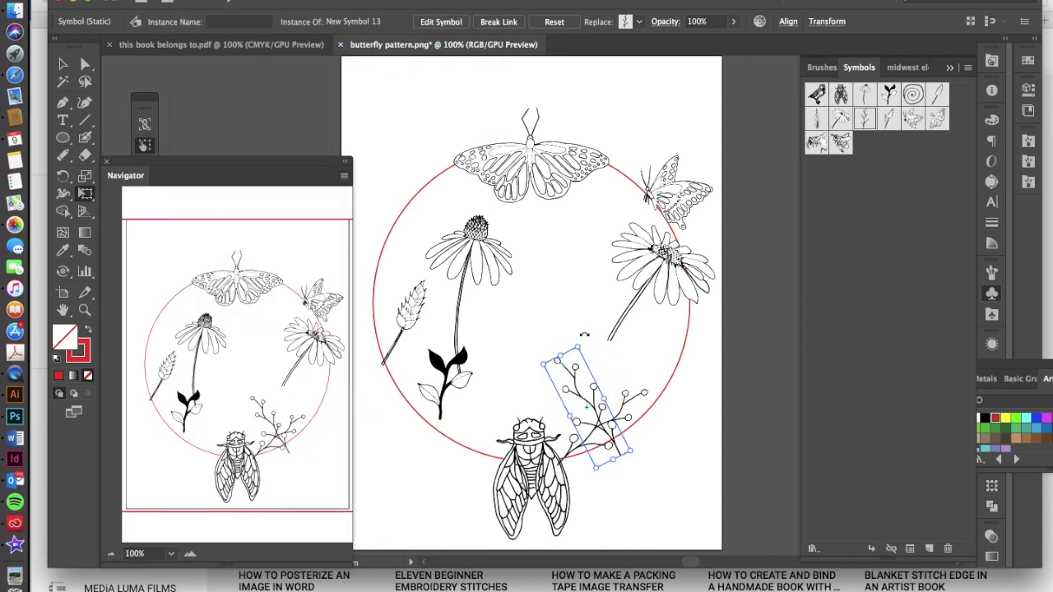
Step: Rotate the mirrored branch back toward the upper right, adjust its size, and settle its stem beside the cicada's wing
drag(585, 334, 649, 390)
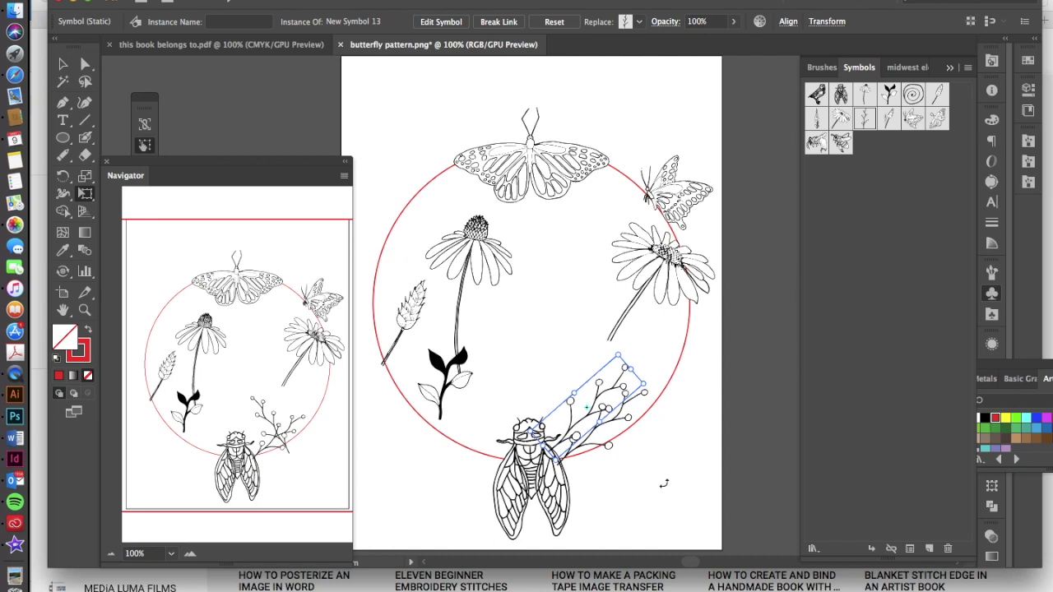
drag(650, 385, 625, 362)
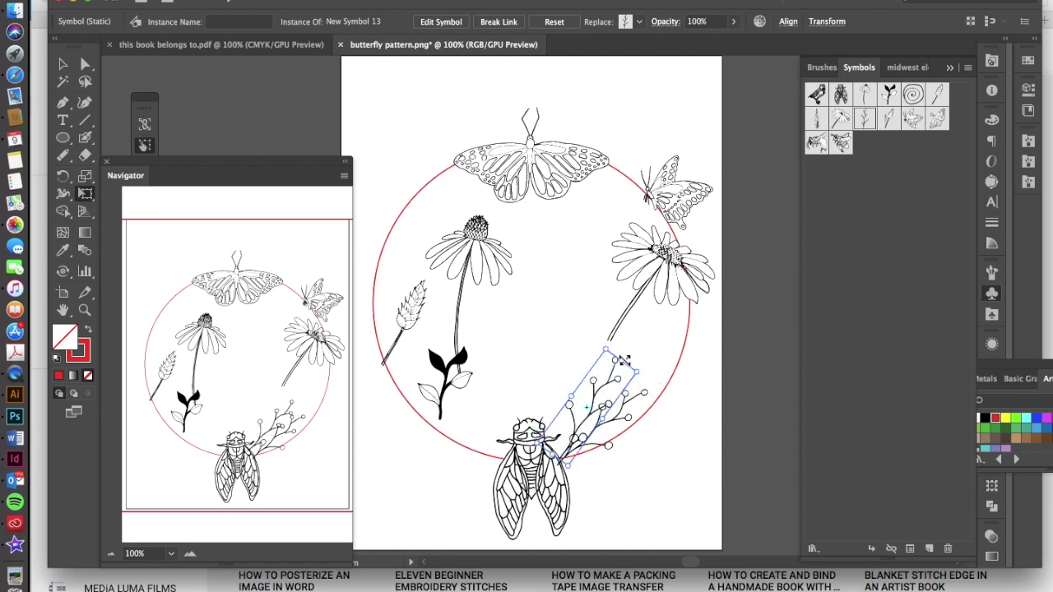
drag(619, 360, 640, 331)
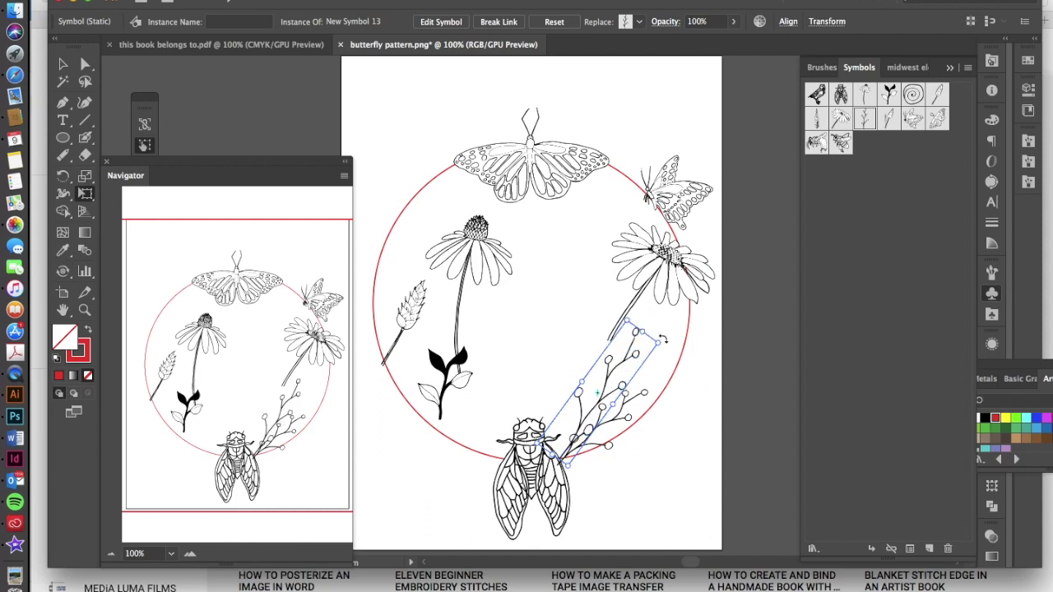
mouse_move(658, 340)
mouse_down()
mouse_move(618, 376)
mouse_move(615, 354)
mouse_up()
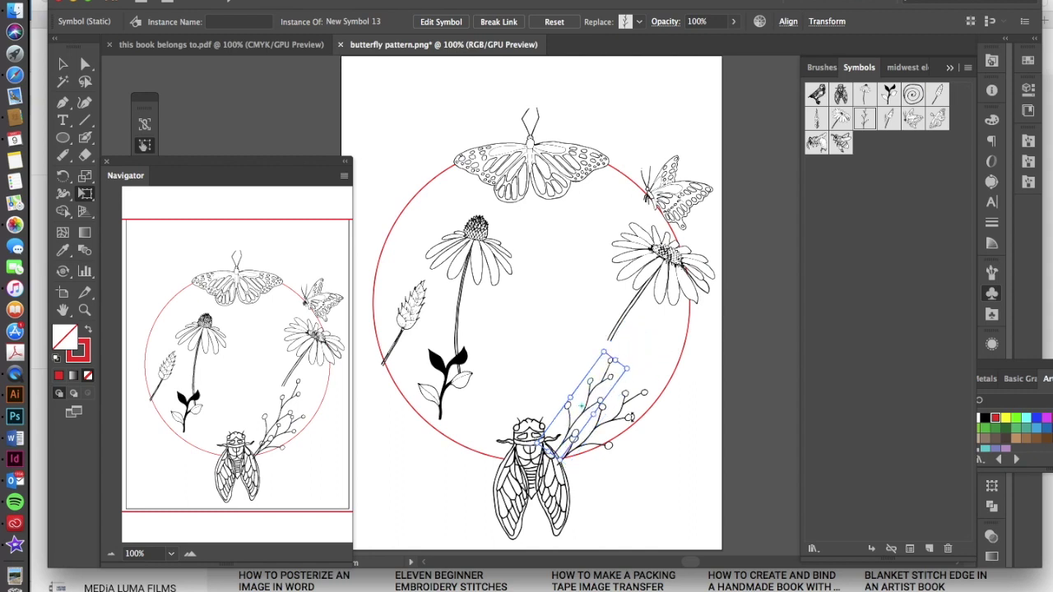
drag(582, 387, 587, 388)
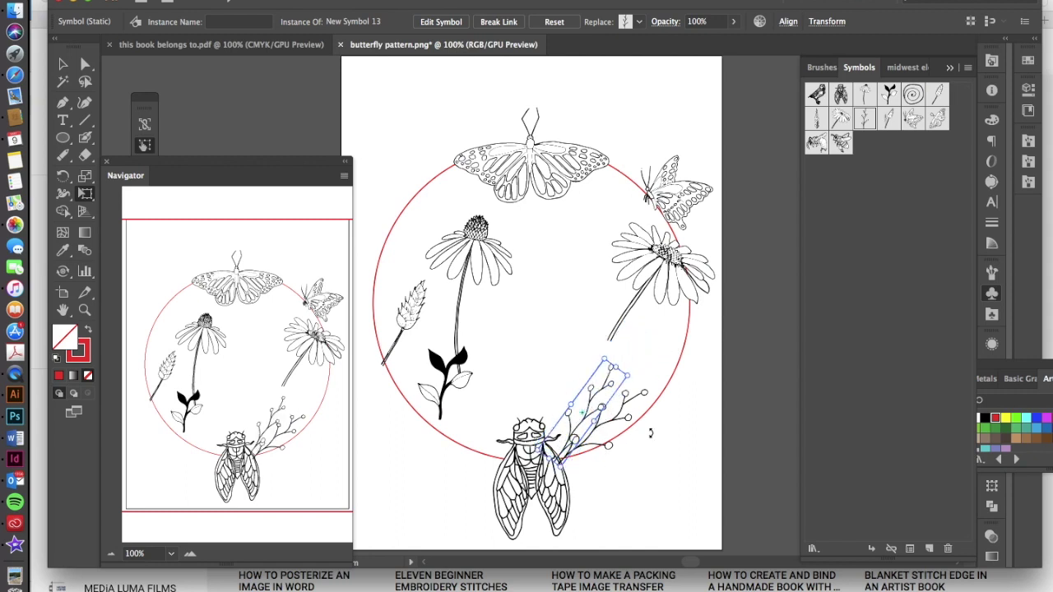
key(v)
click(654, 452)
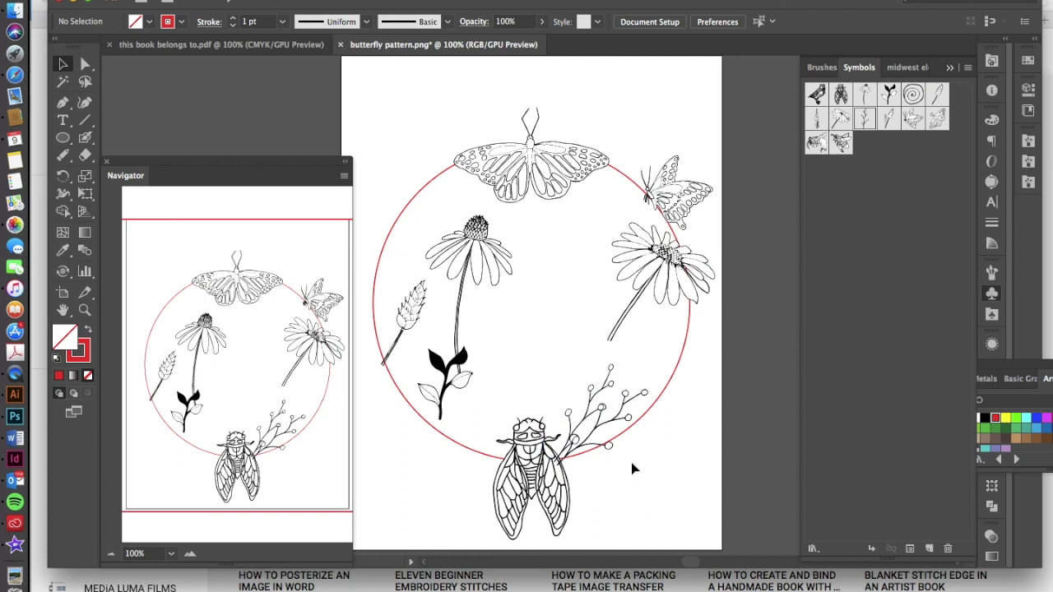
Step: Rotate the mirrored berry branch slightly more upright
click(604, 388)
drag(591, 380, 627, 378)
key(e)
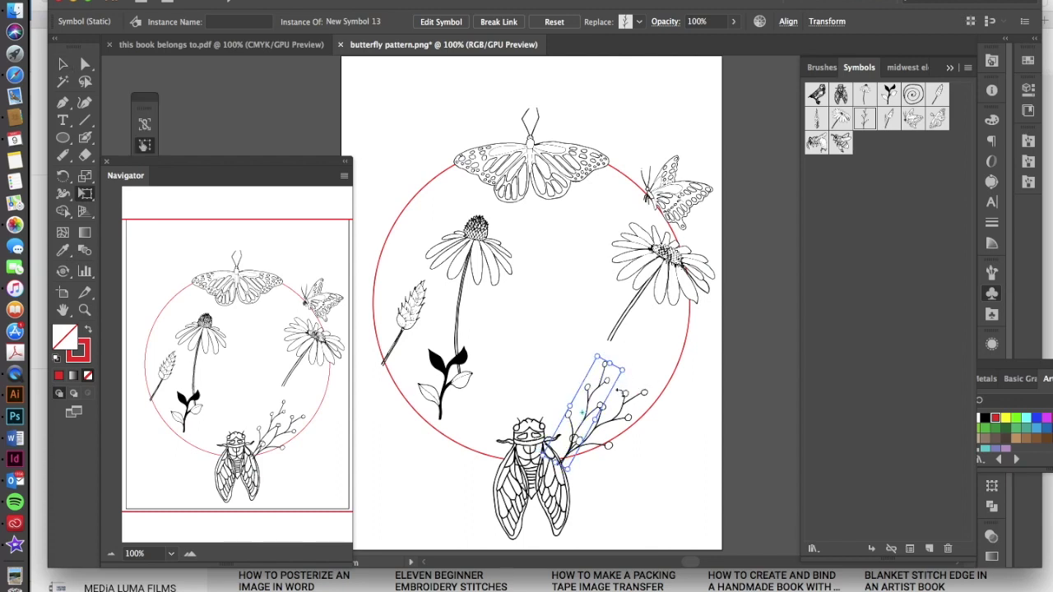
drag(586, 411, 593, 407)
click(593, 395)
key(v)
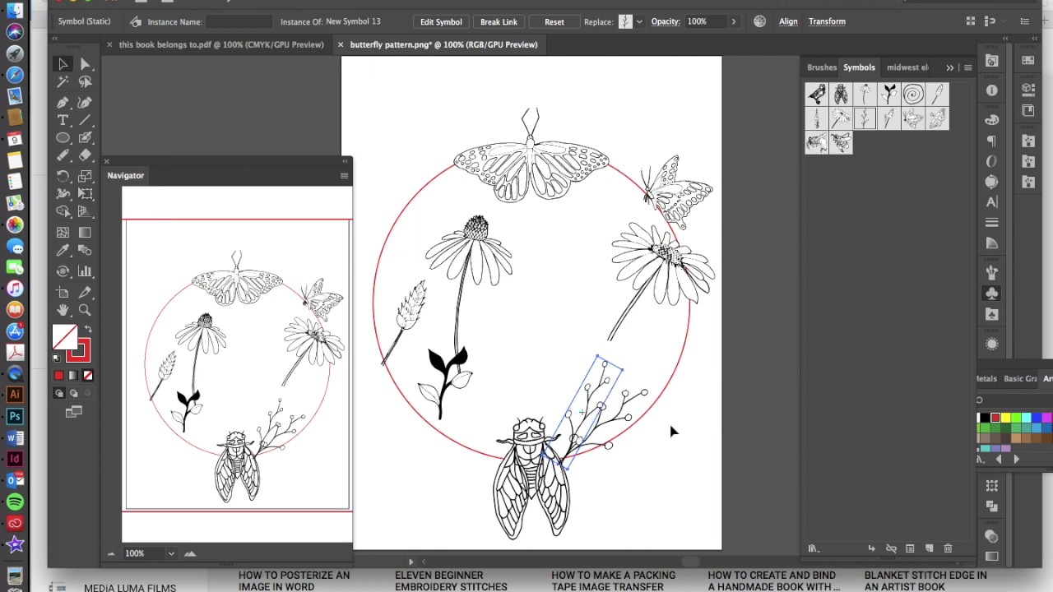
Step: Shift the mirrored berry branch slightly upward, away from the original branch
click(646, 422)
drag(598, 397, 594, 385)
click(584, 463)
click(578, 424)
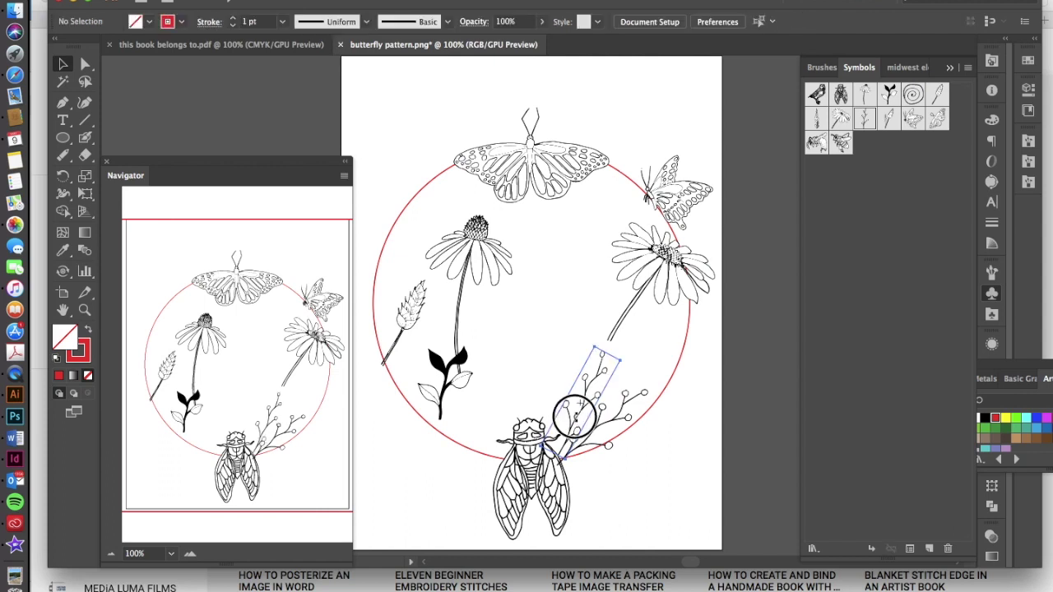
click(626, 534)
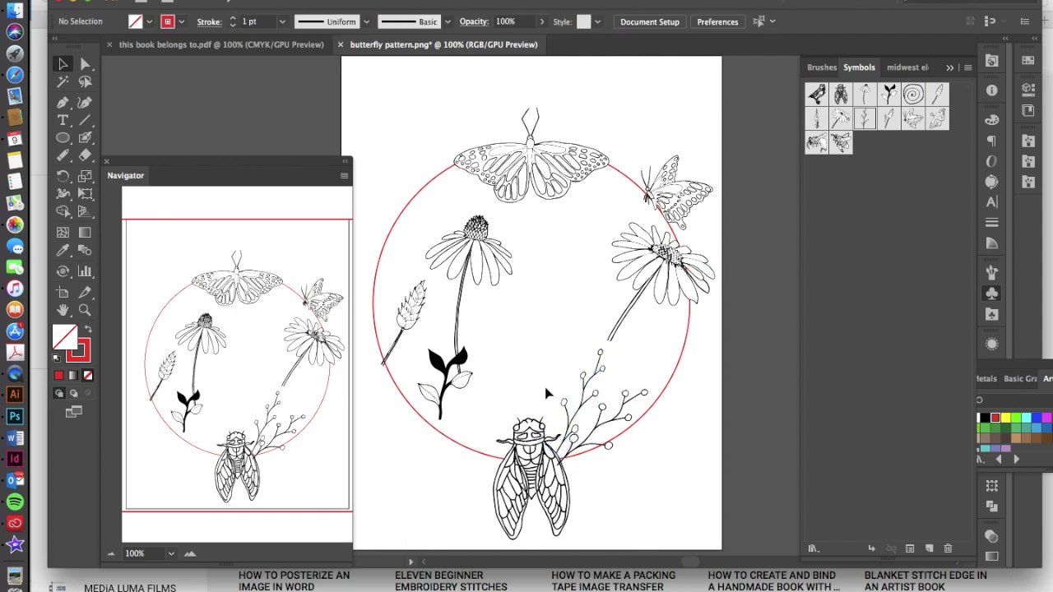
Step: Lower the original berry branch slightly and rotate it to a flatter angle to widen the gap between the two branches
mouse_move(596, 427)
mouse_down()
mouse_move(583, 449)
mouse_move(595, 447)
mouse_move(592, 432)
mouse_move(592, 444)
mouse_up()
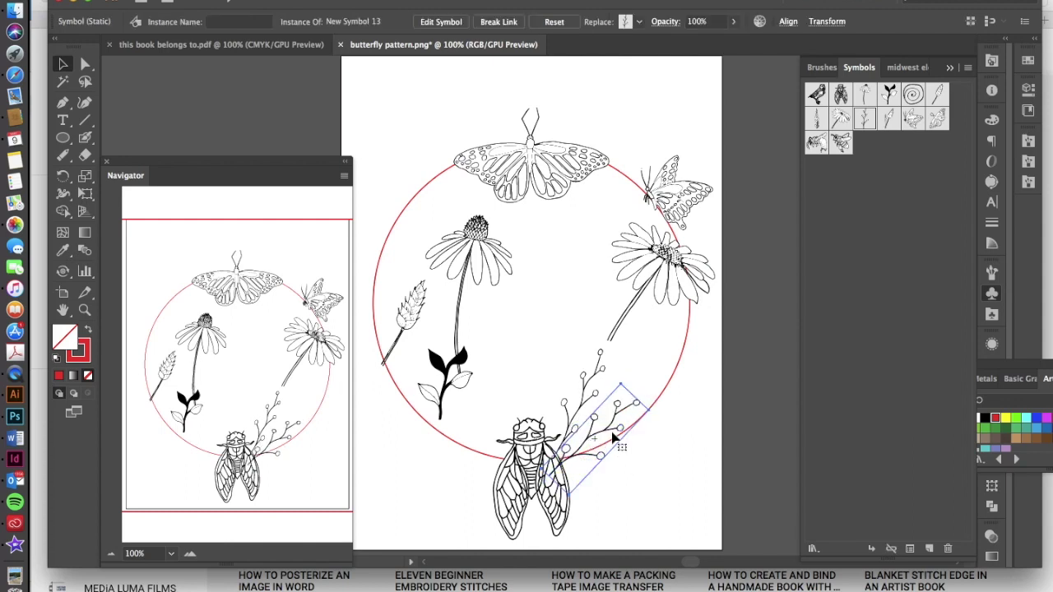
key(e)
drag(658, 409, 614, 449)
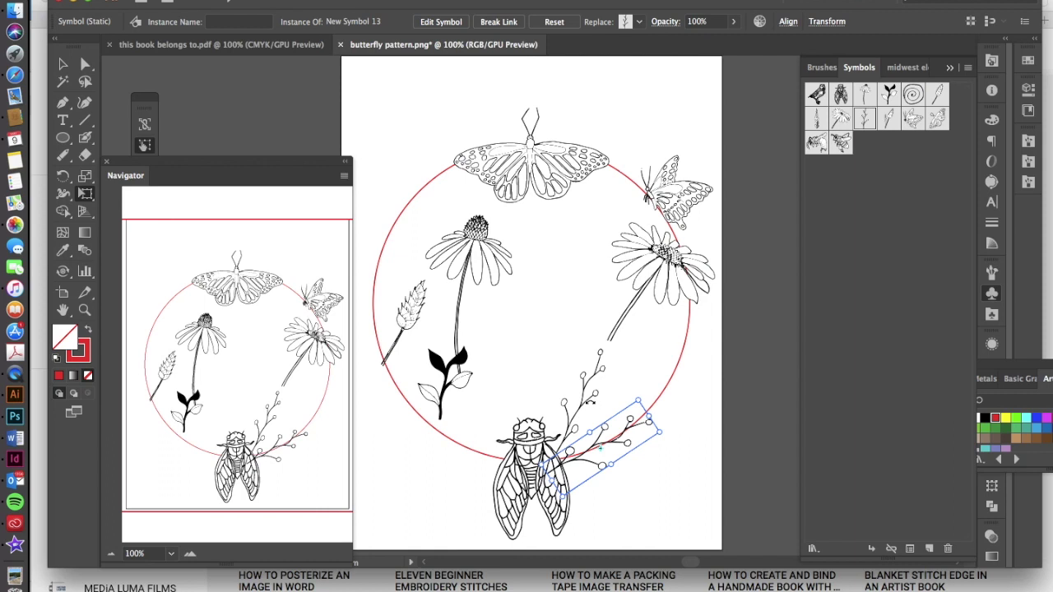
key(v)
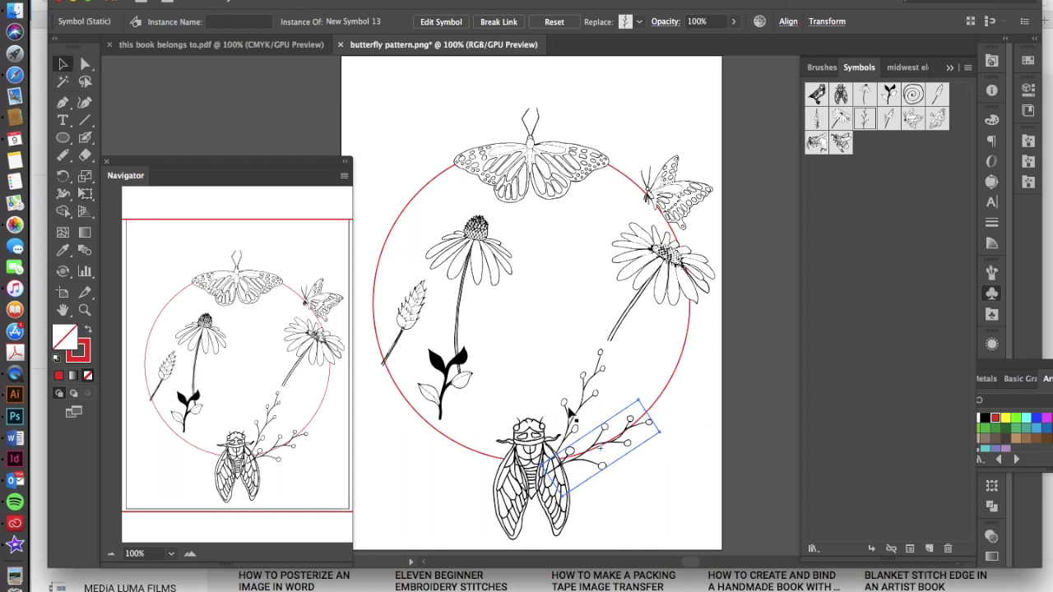
Step: Lower the upper berry branch slightly and rotate it clockwise so it leans closer to the lower branch beside the cicada
click(573, 411)
click(589, 417)
key(shift+s)
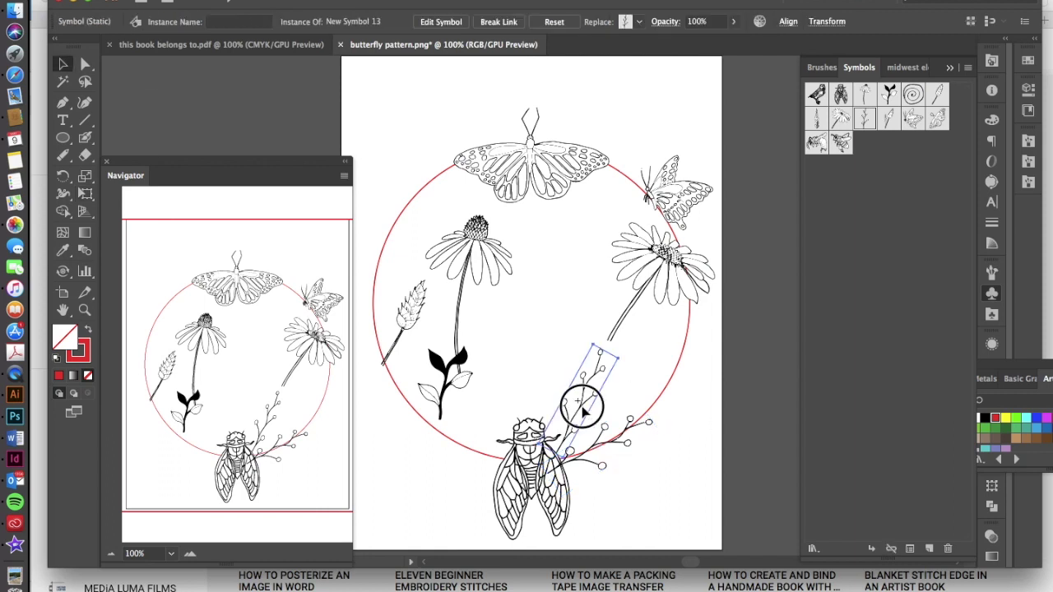
key(v)
key(e)
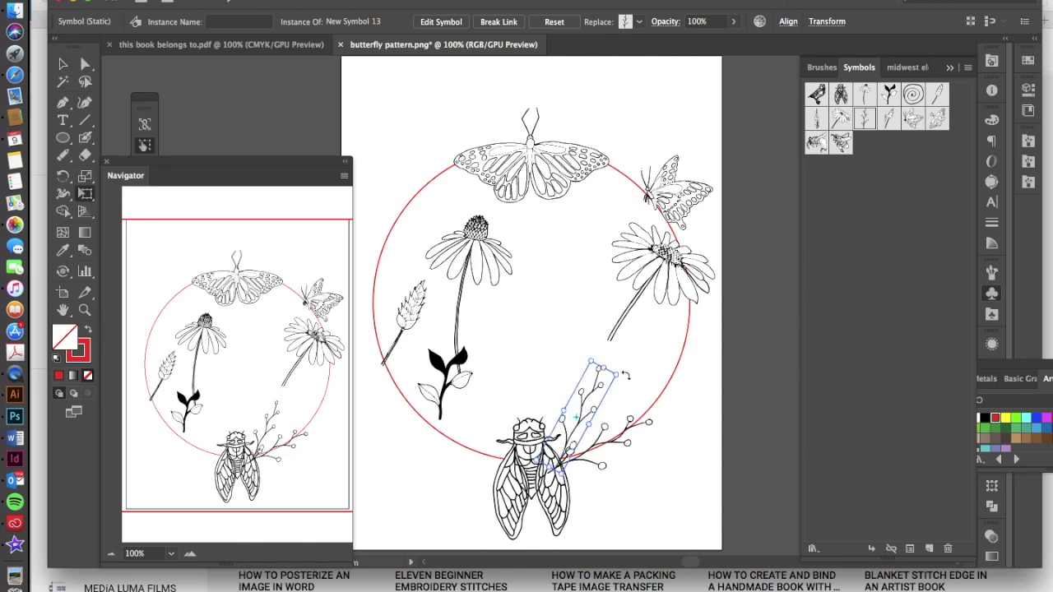
drag(627, 374, 607, 405)
key(v)
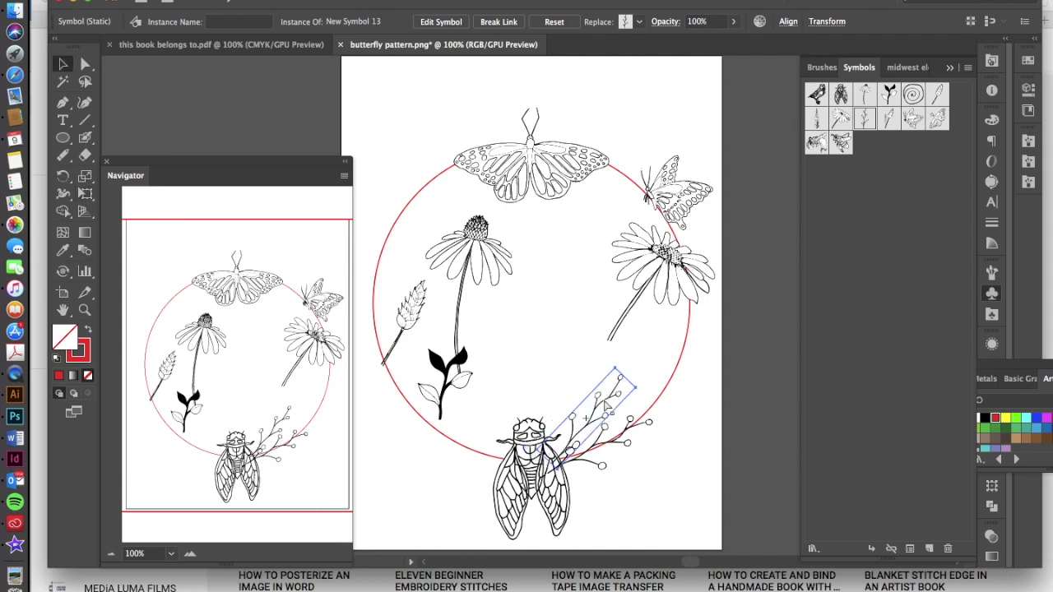
Step: Bring the cicada to the front so its wing covers the stem ends of the berry branches, then deselect it
scroll(607, 405, up, 4)
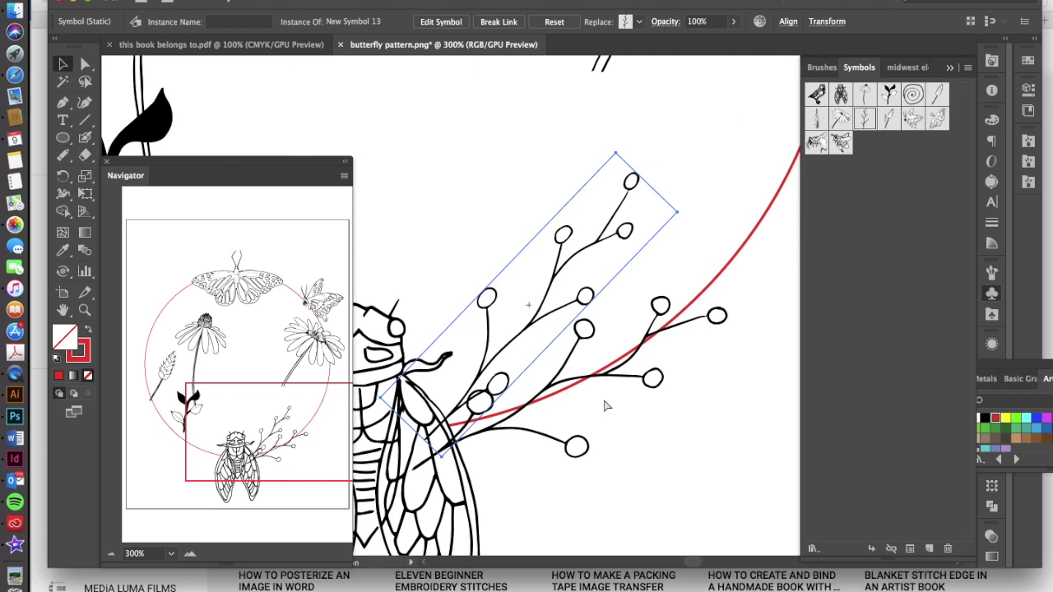
scroll(604, 405, down, 3)
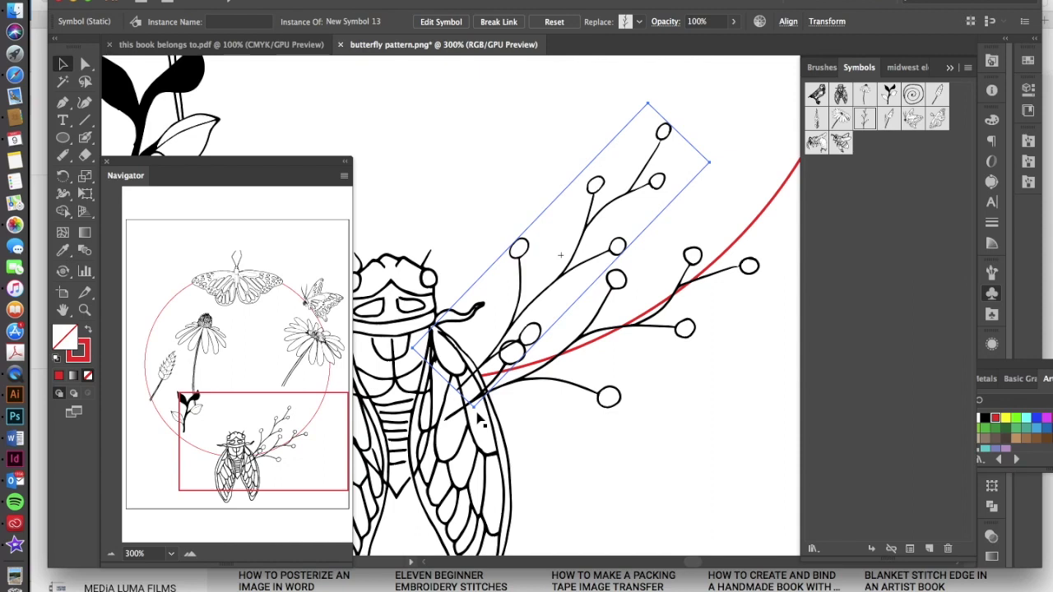
click(459, 432)
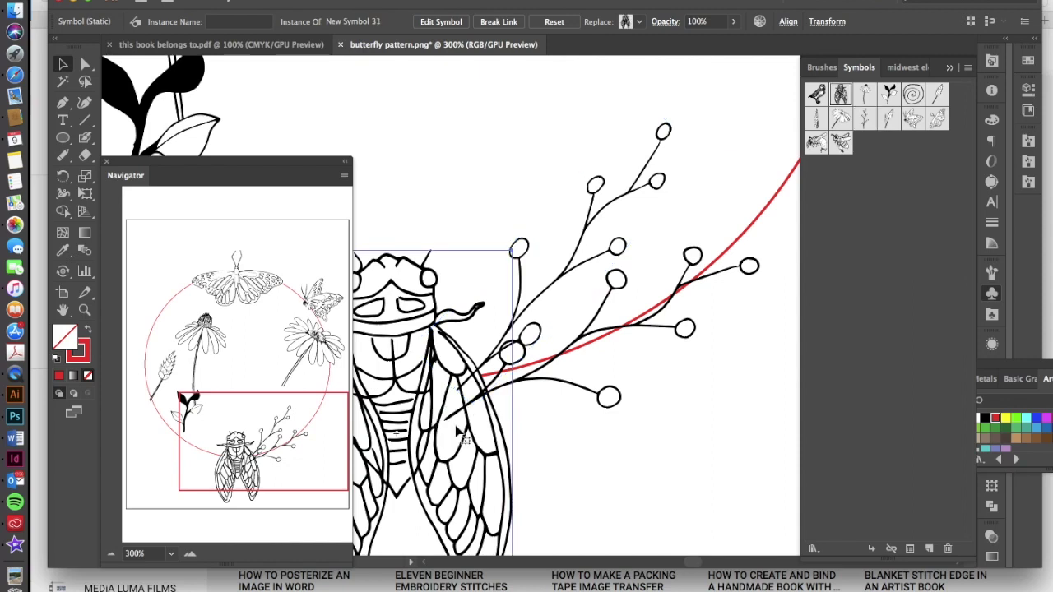
scroll(516, 355, left, 5)
scroll(516, 355, down, 1)
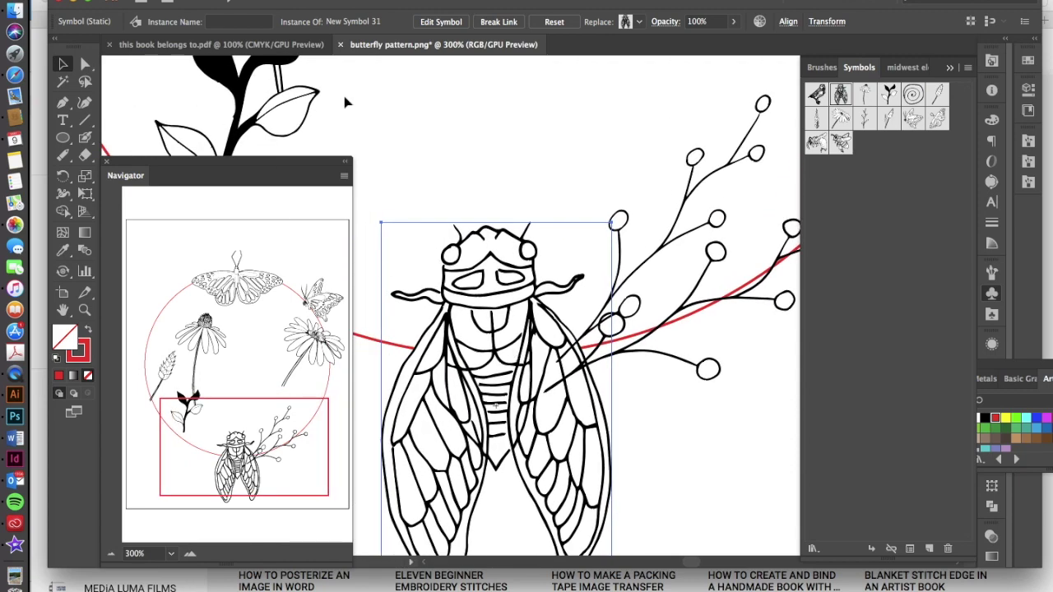
click(191, 0)
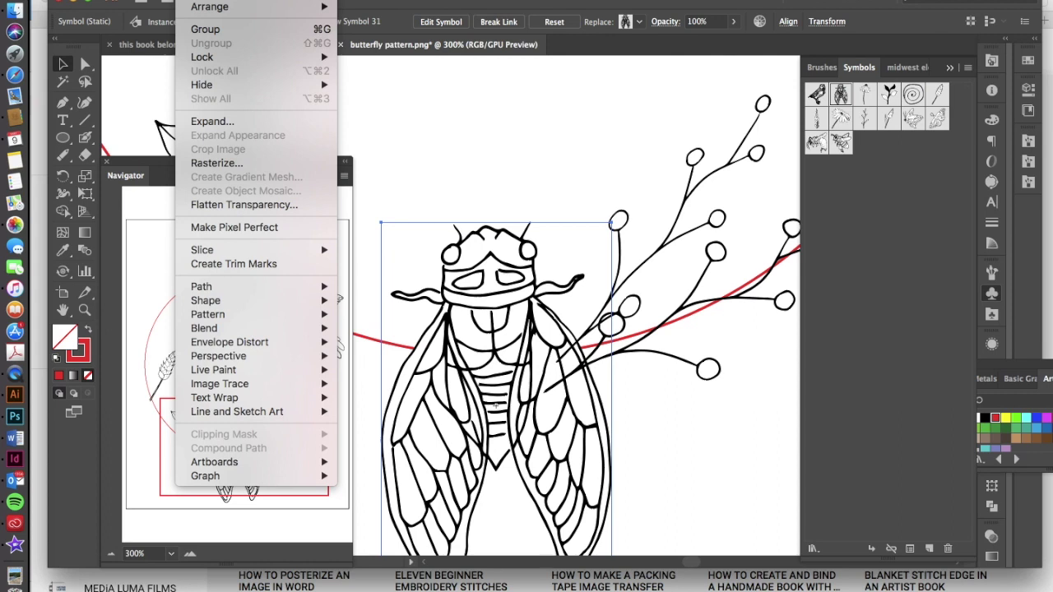
mouse_move(220, 11)
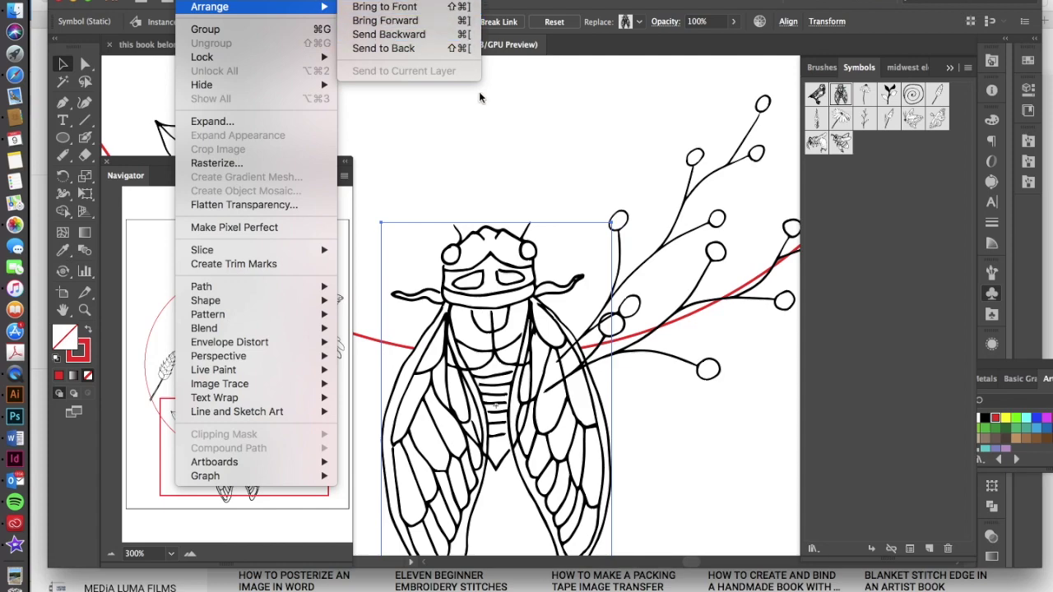
click(518, 204)
key(super+shift+bracketright)
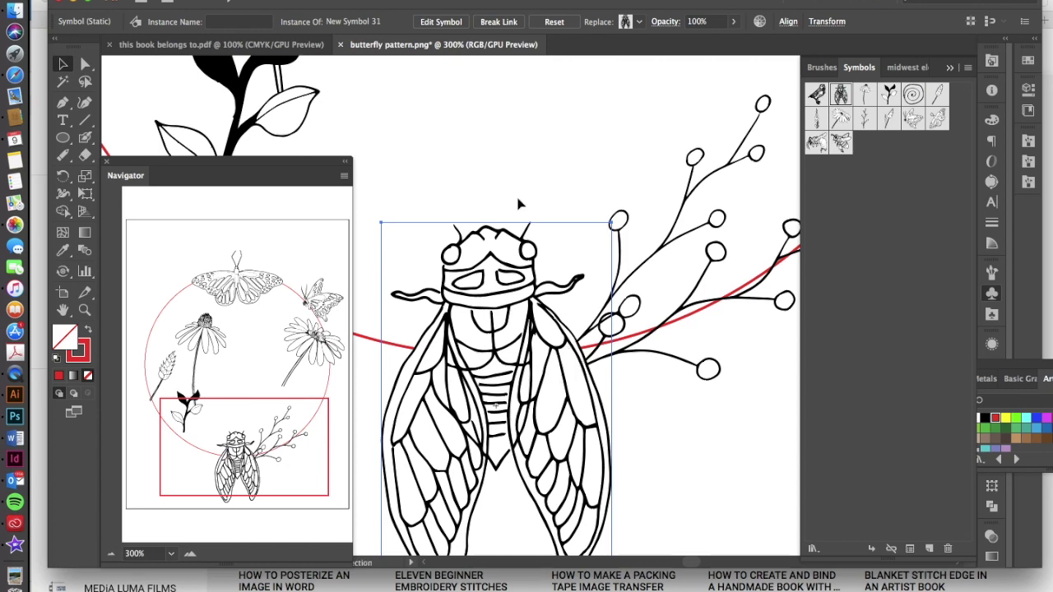
scroll(671, 469, right, 5)
scroll(671, 469, up, 4)
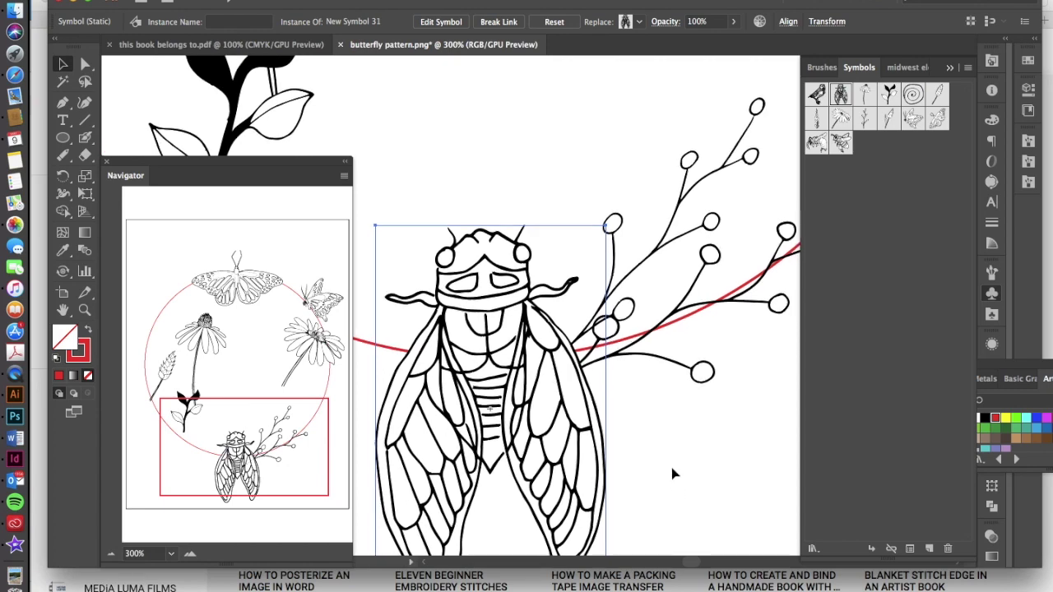
click(671, 474)
Step: Try the daisy above the berry branches, and move it out of the way to the lower left of the guide circle
key(super+minus)
key(super+minus)
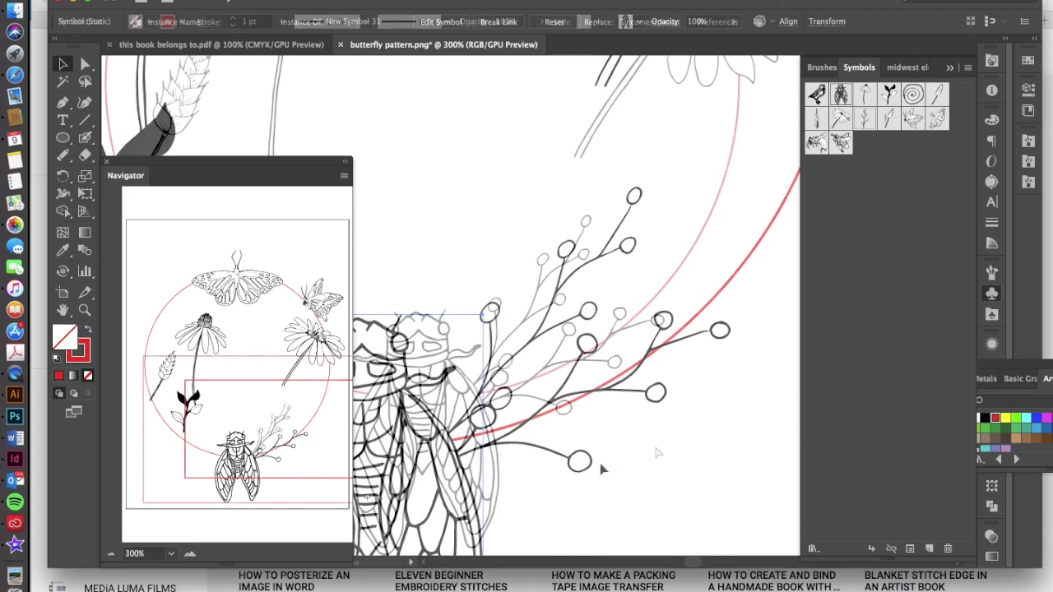
key(super+minus)
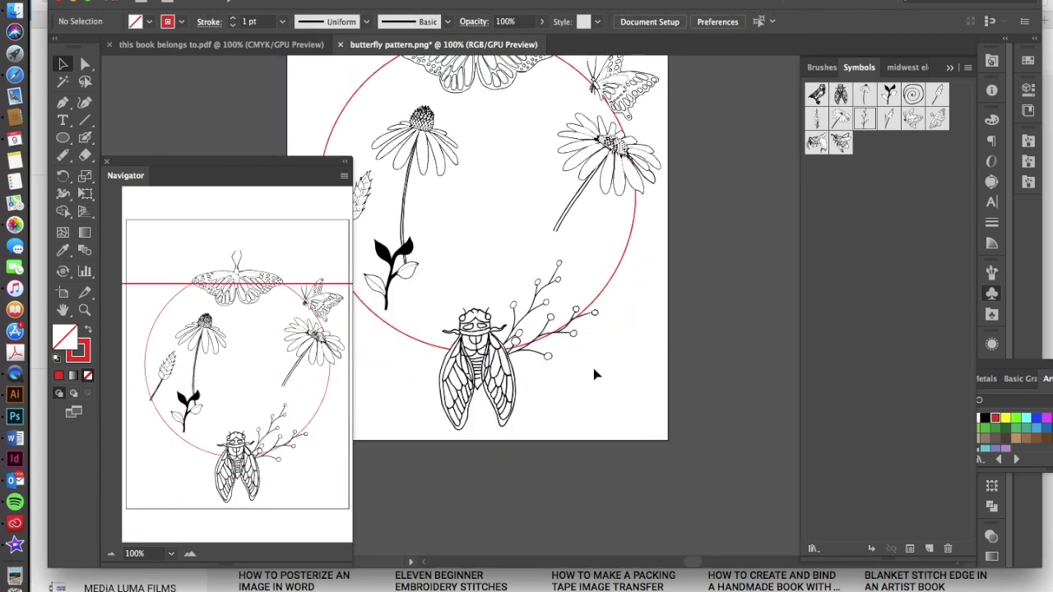
drag(610, 177, 597, 286)
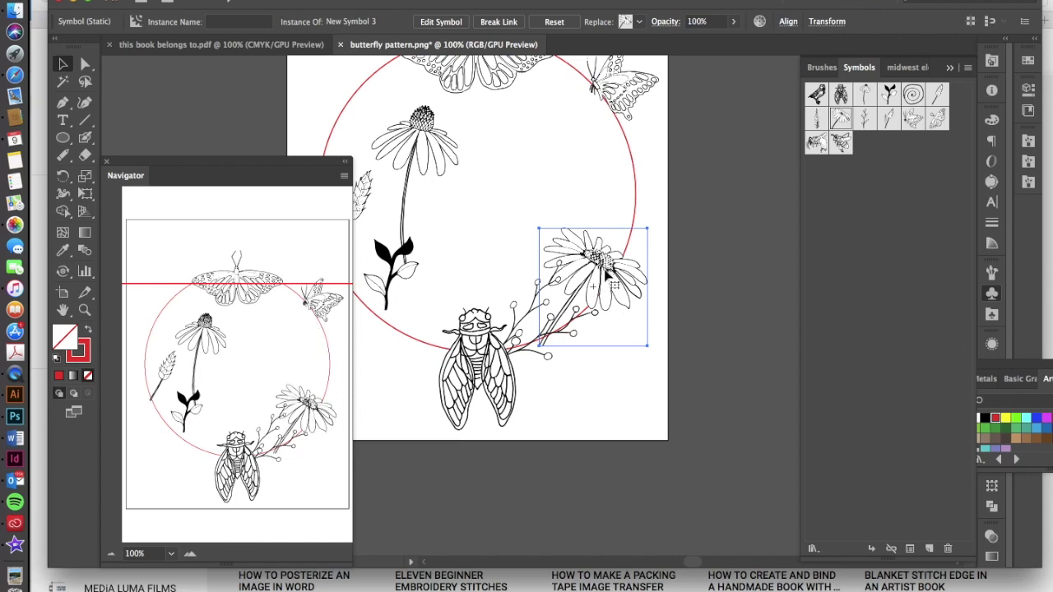
drag(607, 278, 625, 185)
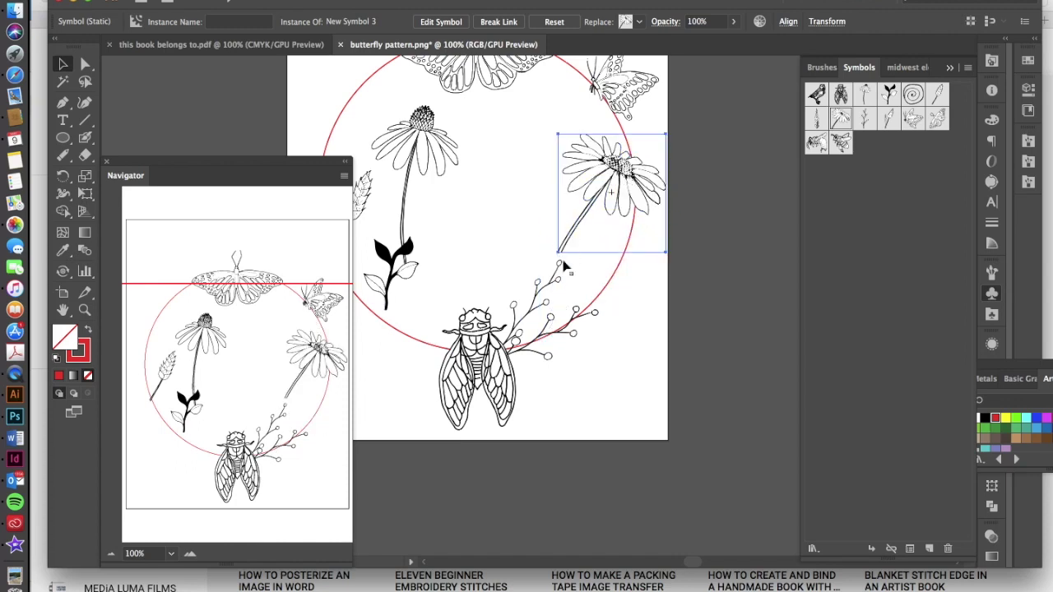
drag(574, 188, 349, 272)
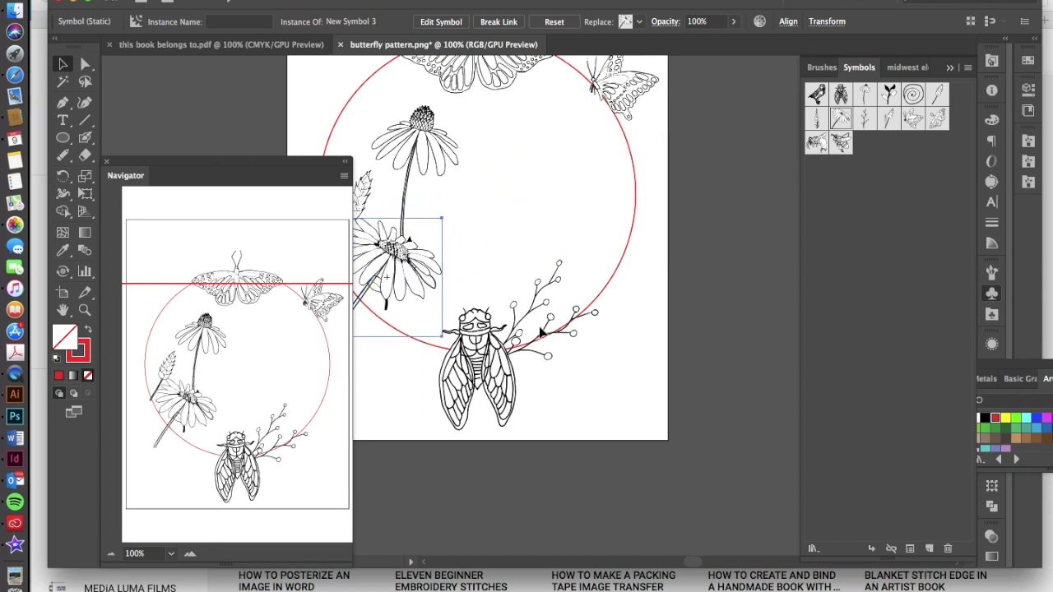
Step: Move the coneflower toward the right half of the guide circle and reflect it across the vertical axis
drag(414, 140, 540, 140)
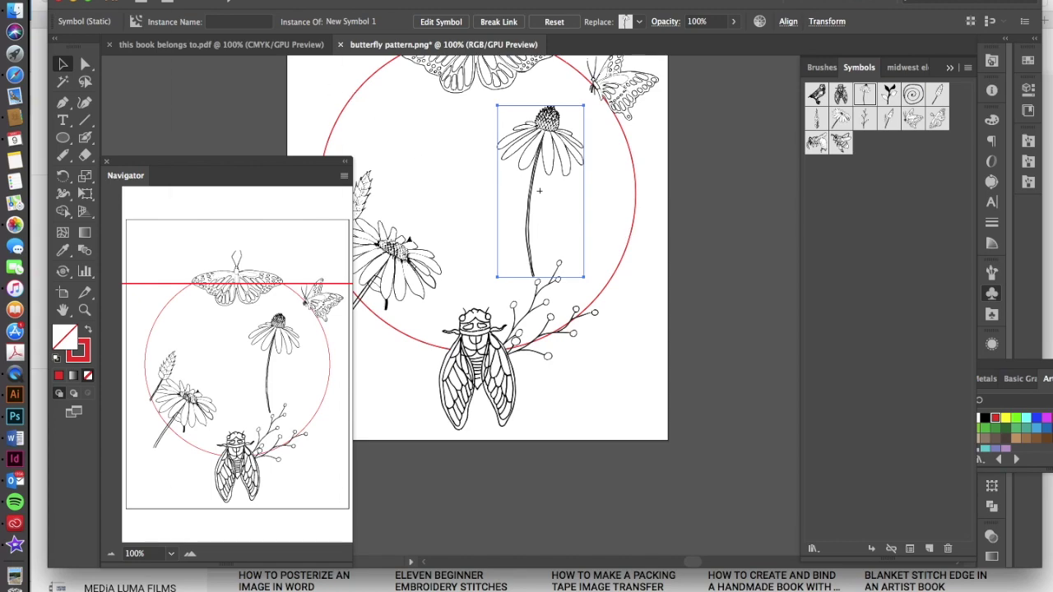
click(205, 1)
mouse_move(208, 3)
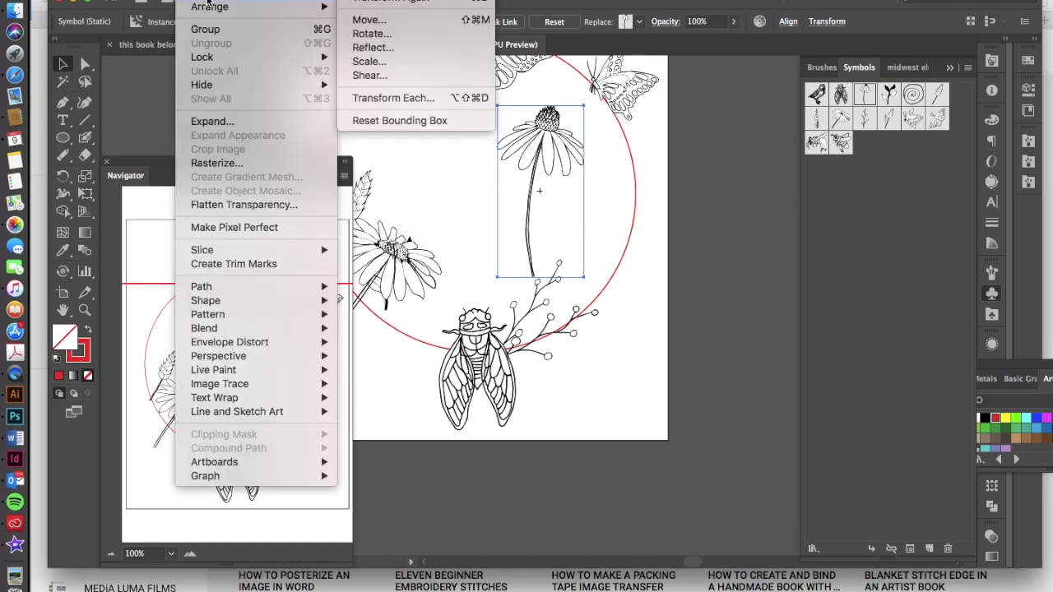
click(372, 47)
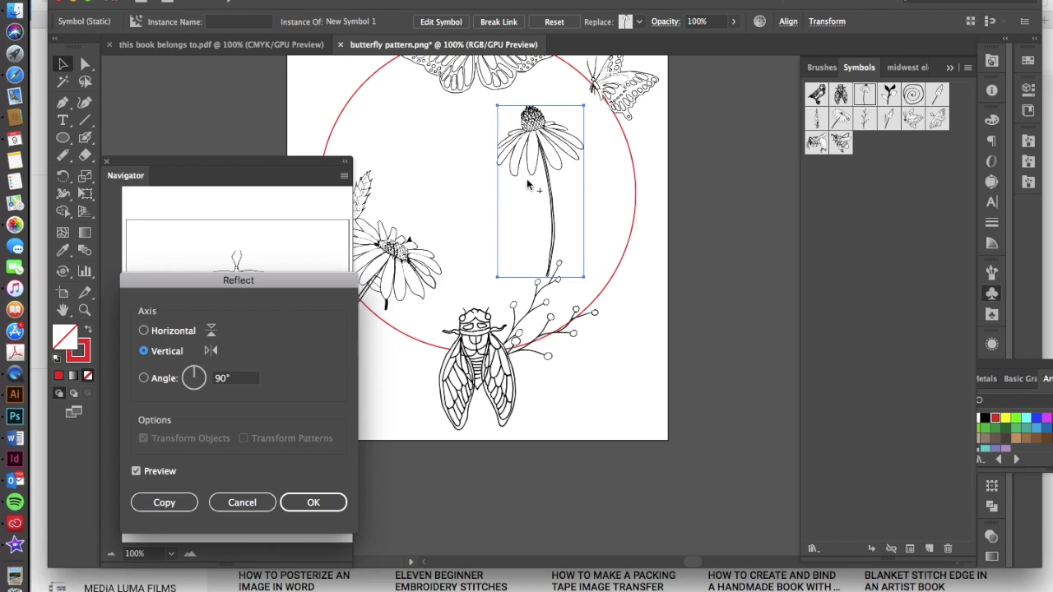
click(318, 501)
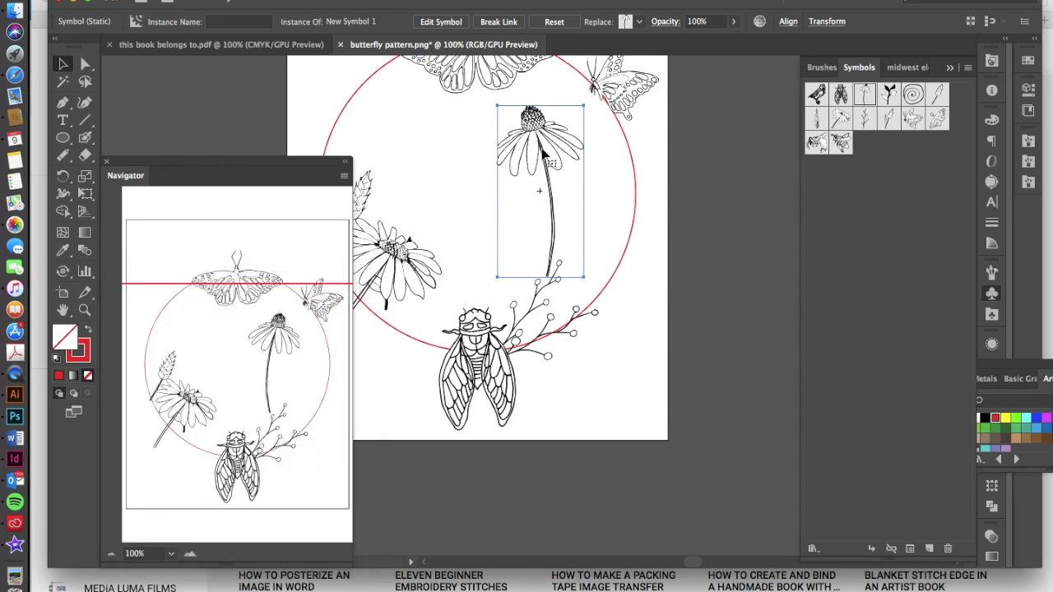
Step: Position the coneflower below the small butterfly and rotate it so its stem follows the curve of the guide circle's right side
drag(545, 154, 627, 158)
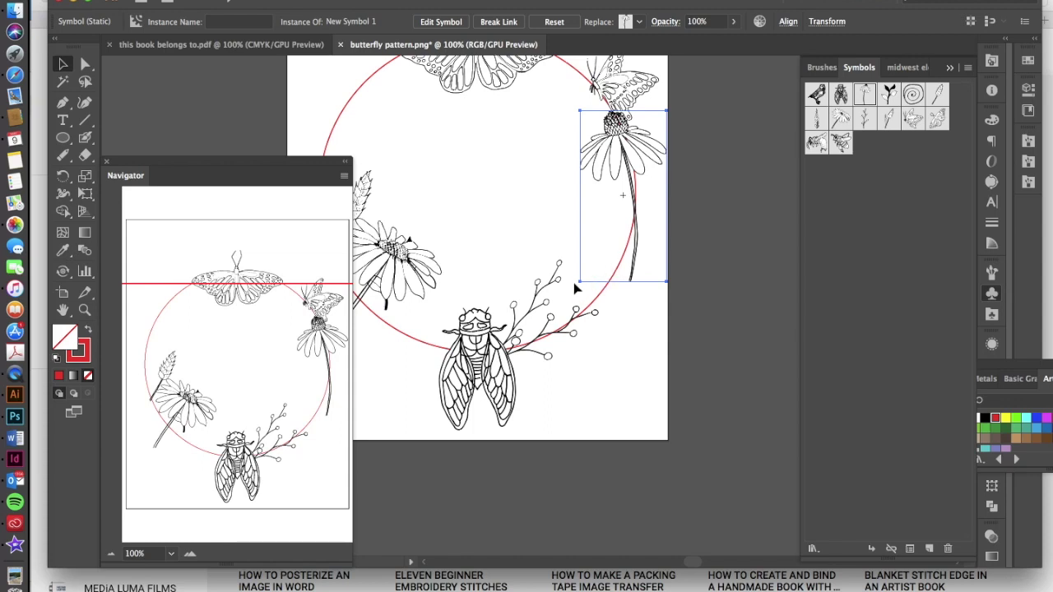
key(e)
drag(571, 288, 545, 273)
drag(650, 137, 656, 161)
key(super+equal)
click(637, 469)
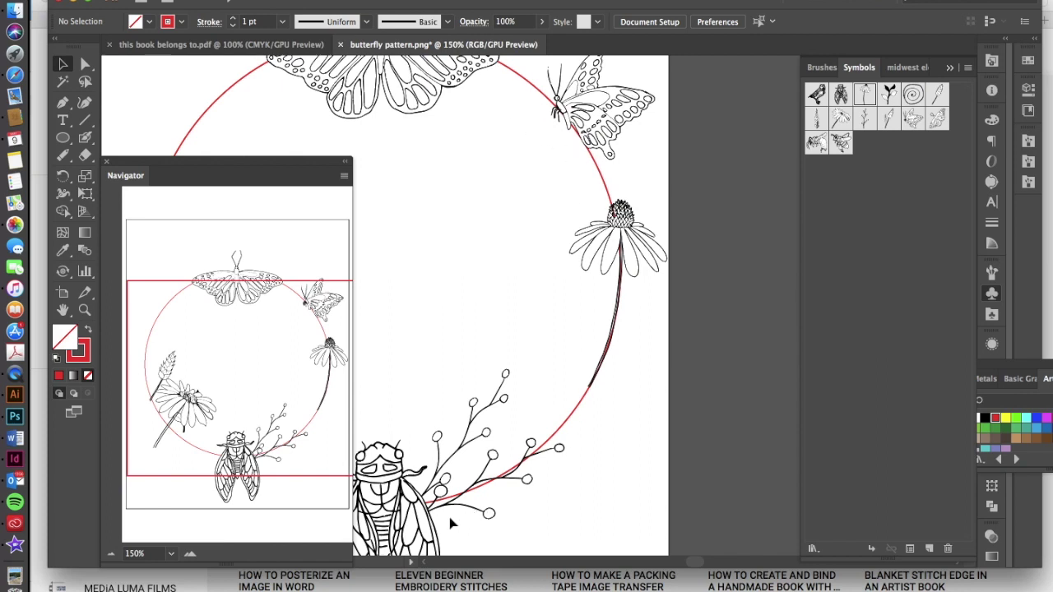
scroll(530, 95, up, 3)
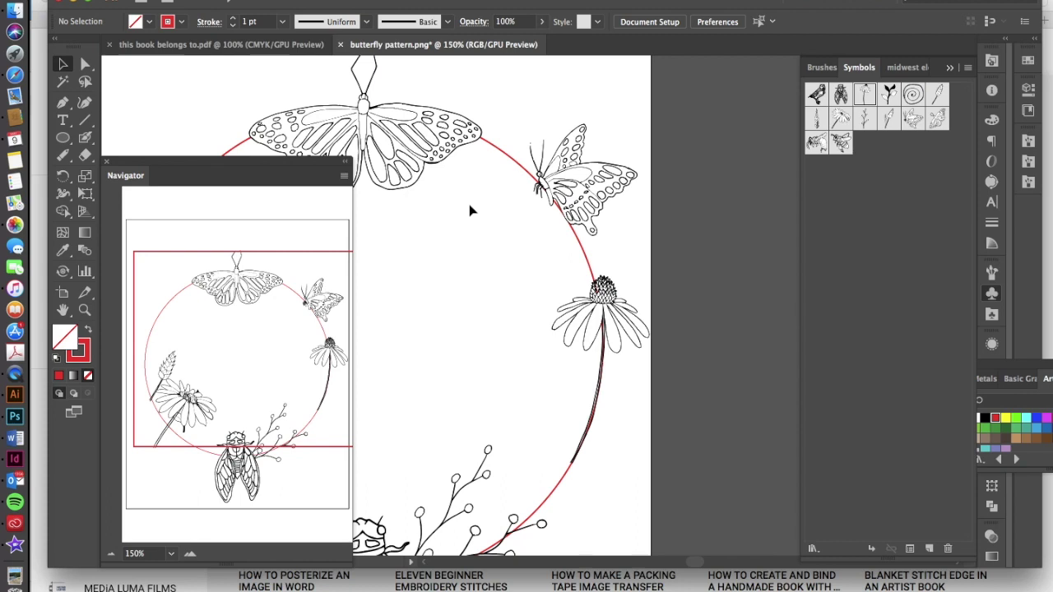
scroll(470, 210, down, 2)
scroll(470, 210, left, 2)
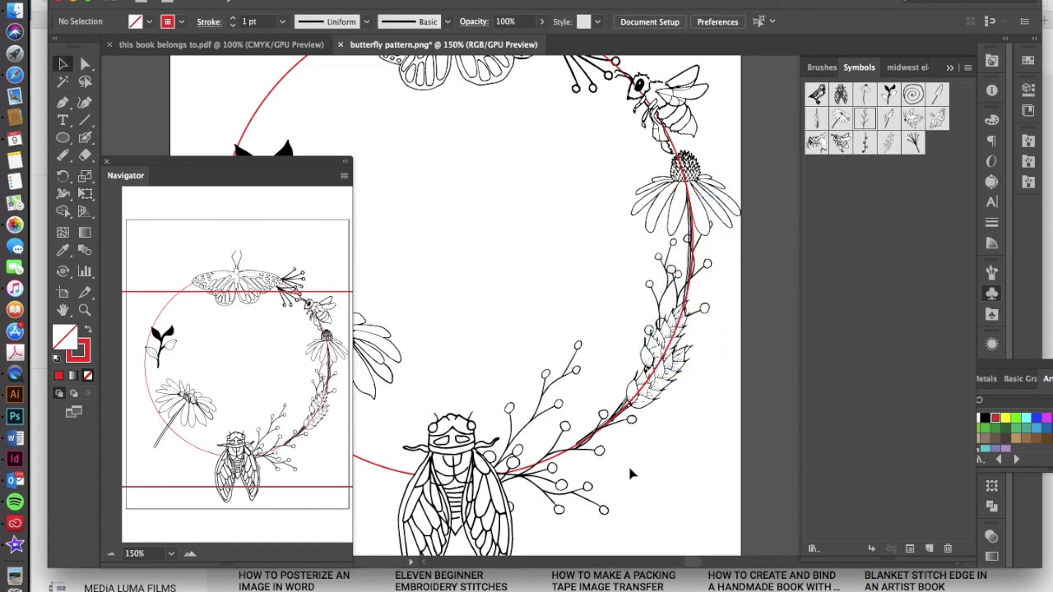
click(526, 271)
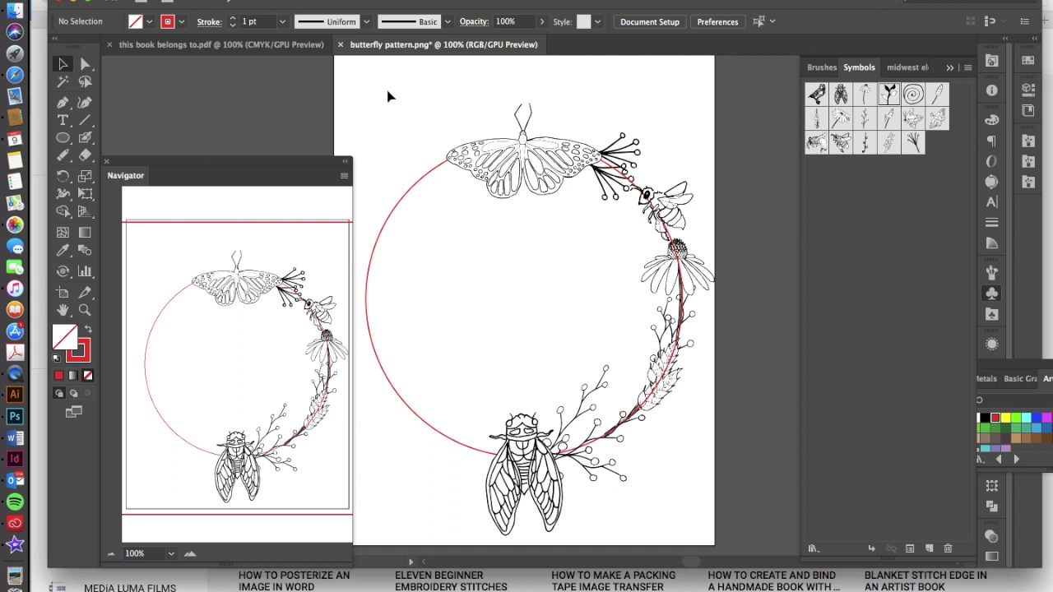
Step: Group all the plants and the bee on the wreath's right side, leaving out the butterfly, the cicada and the red guide circle
drag(356, 76, 711, 446)
key(super+a)
key(super+0)
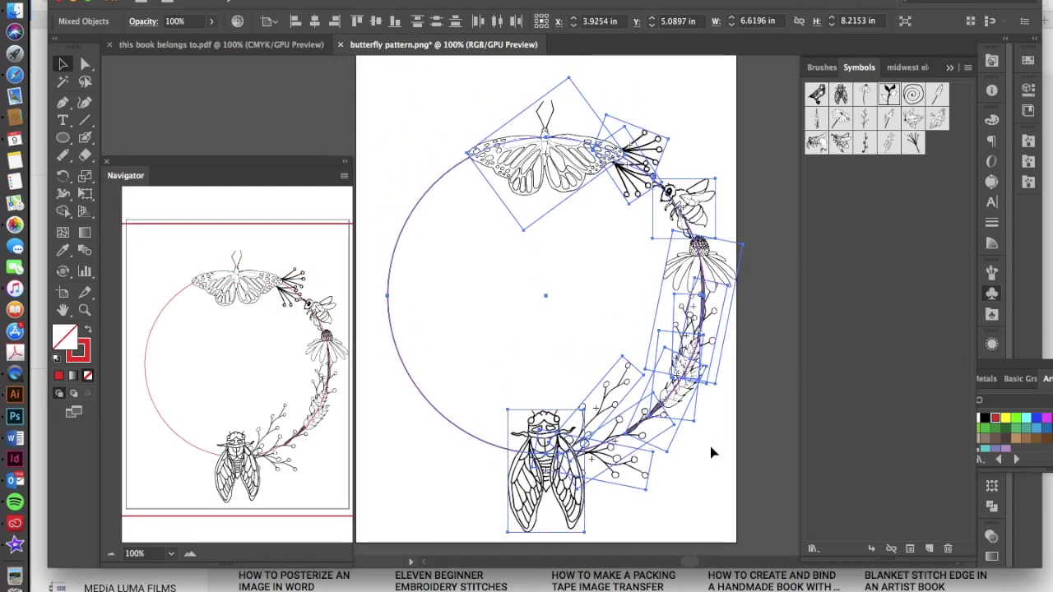
shift+click(560, 177)
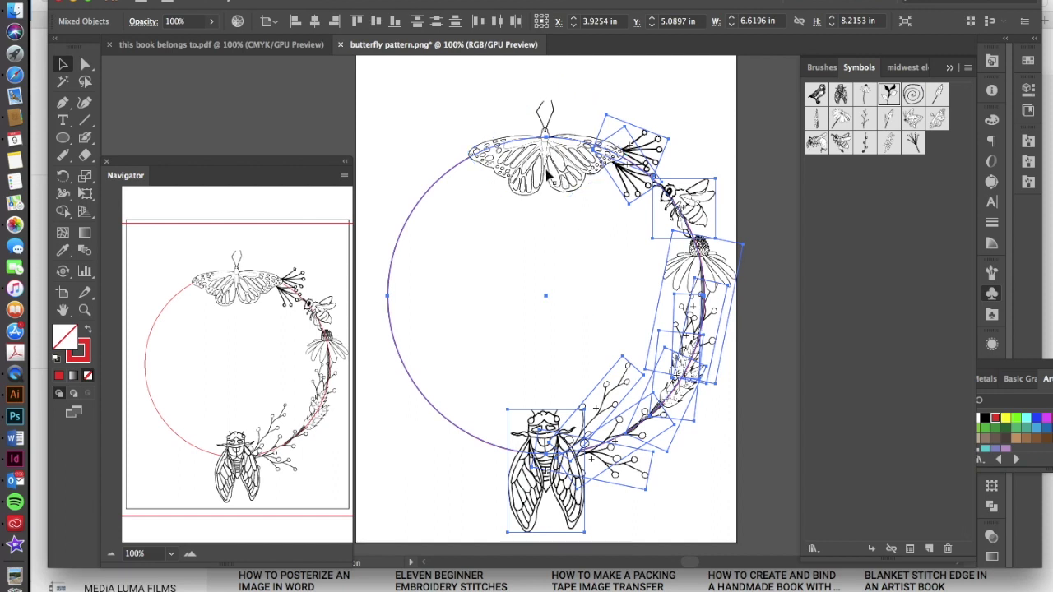
shift+click(533, 497)
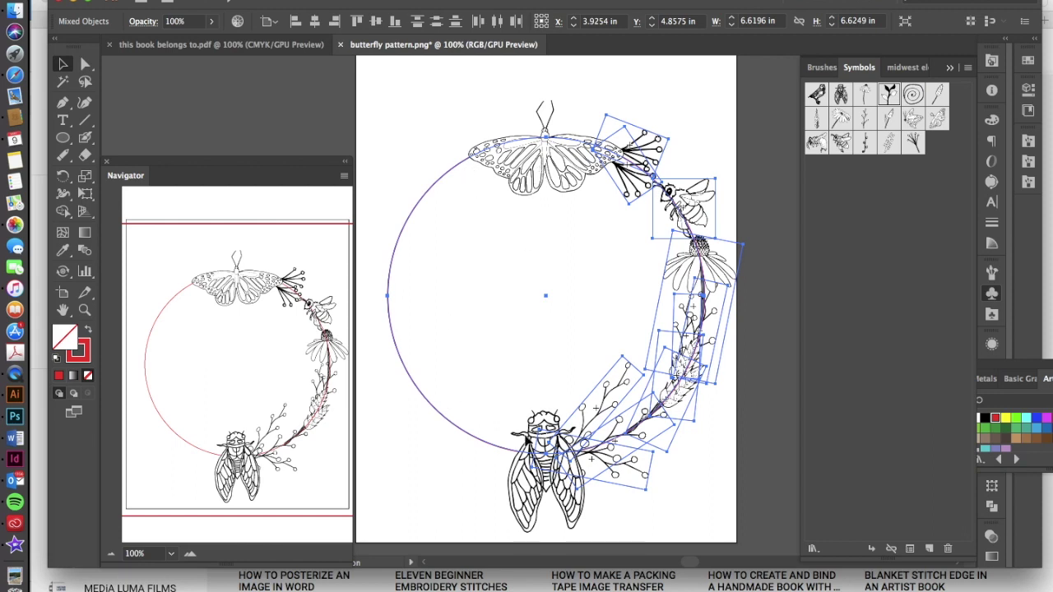
shift+click(447, 425)
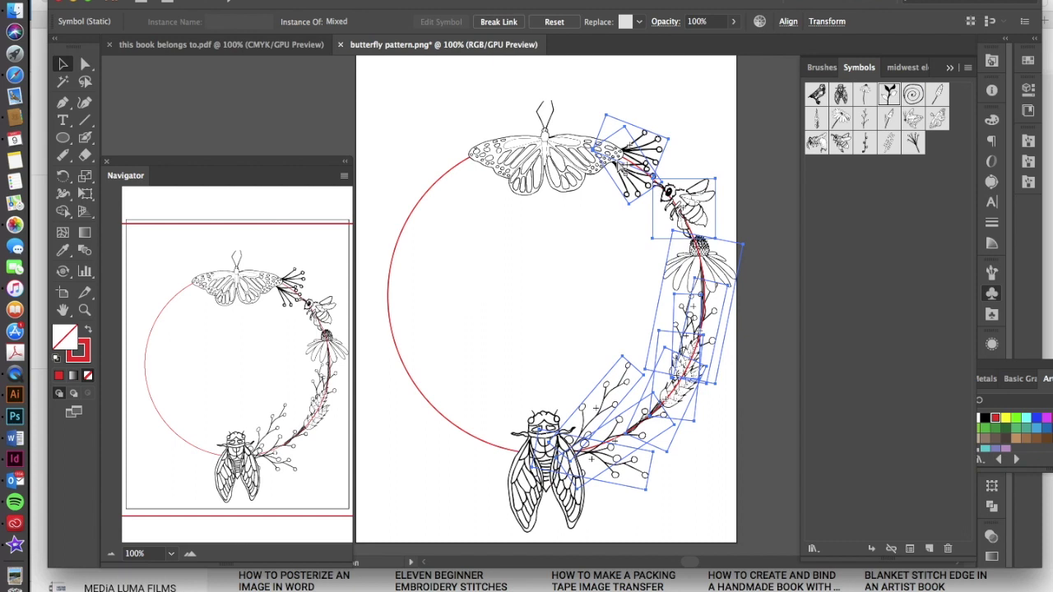
shift+click(568, 457)
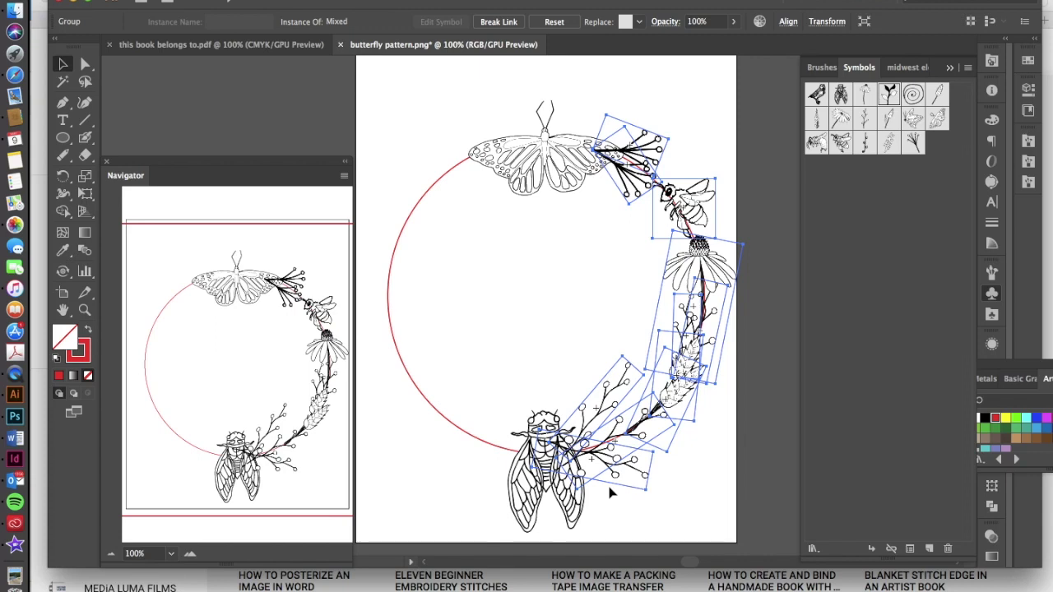
Step: Duplicate the grouped right half, reflect the copy across the vertical axis, and place it along the left side of the guide circle
key(ctrl+d)
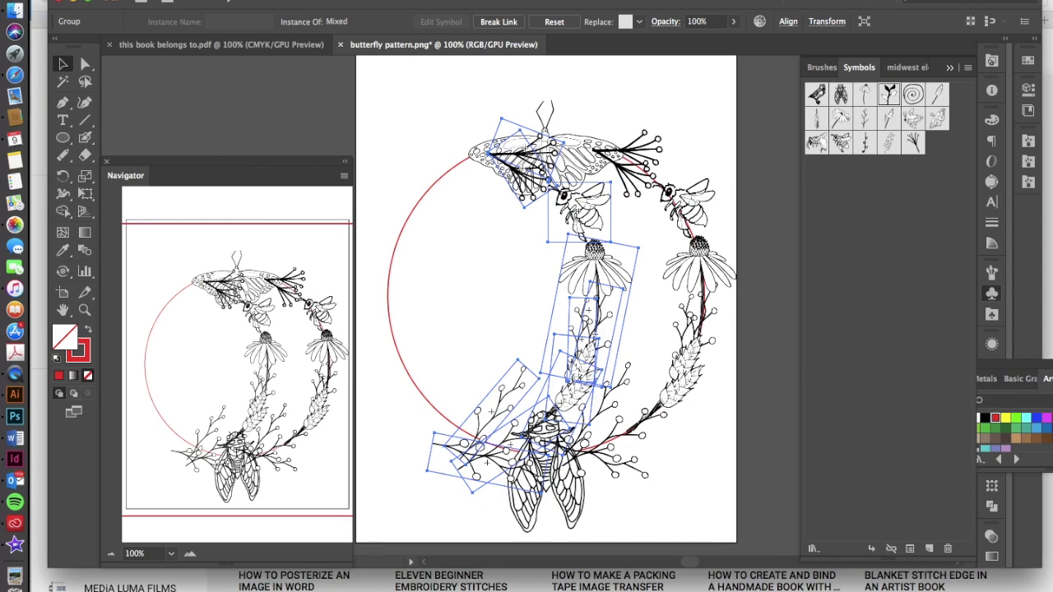
click(197, 1)
mouse_move(221, 2)
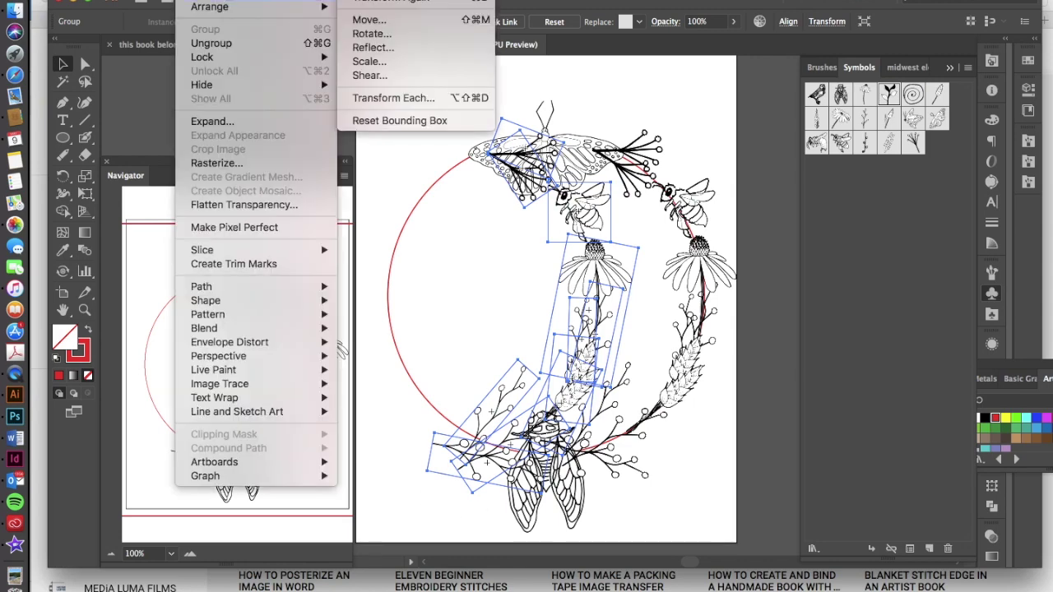
click(372, 47)
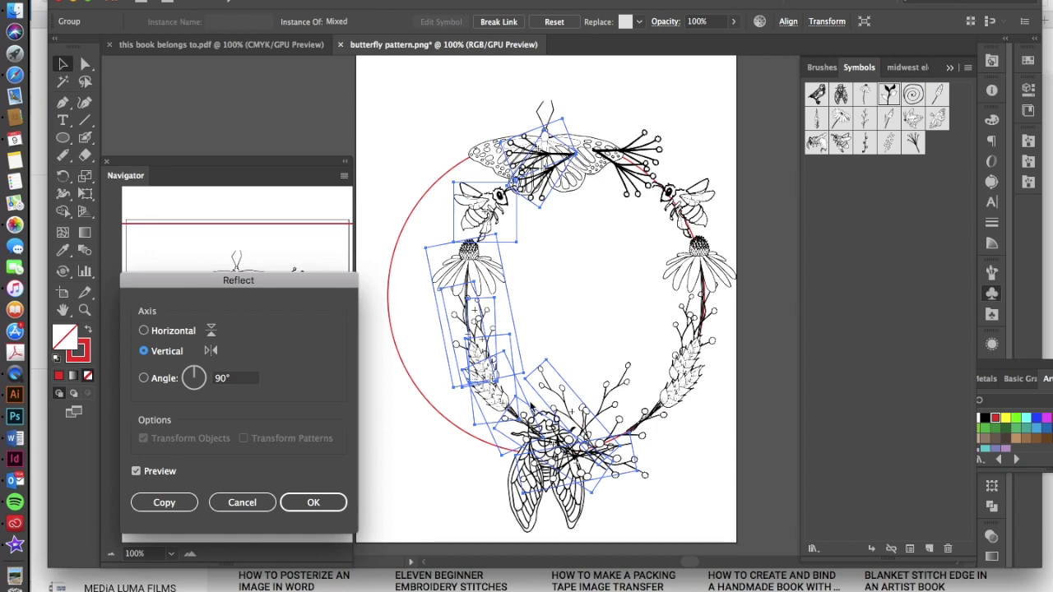
click(314, 504)
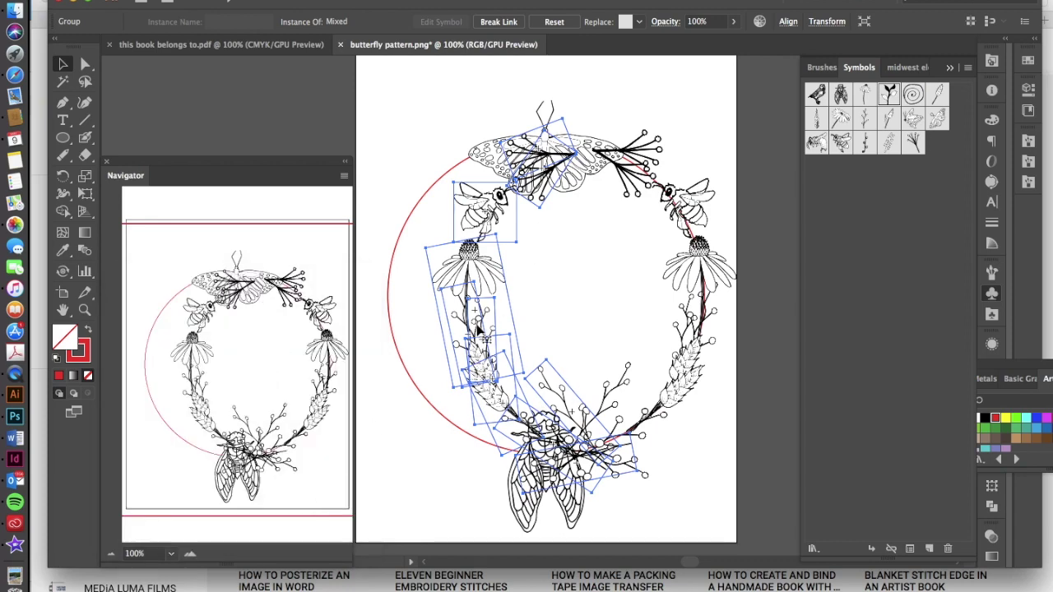
drag(474, 321, 399, 315)
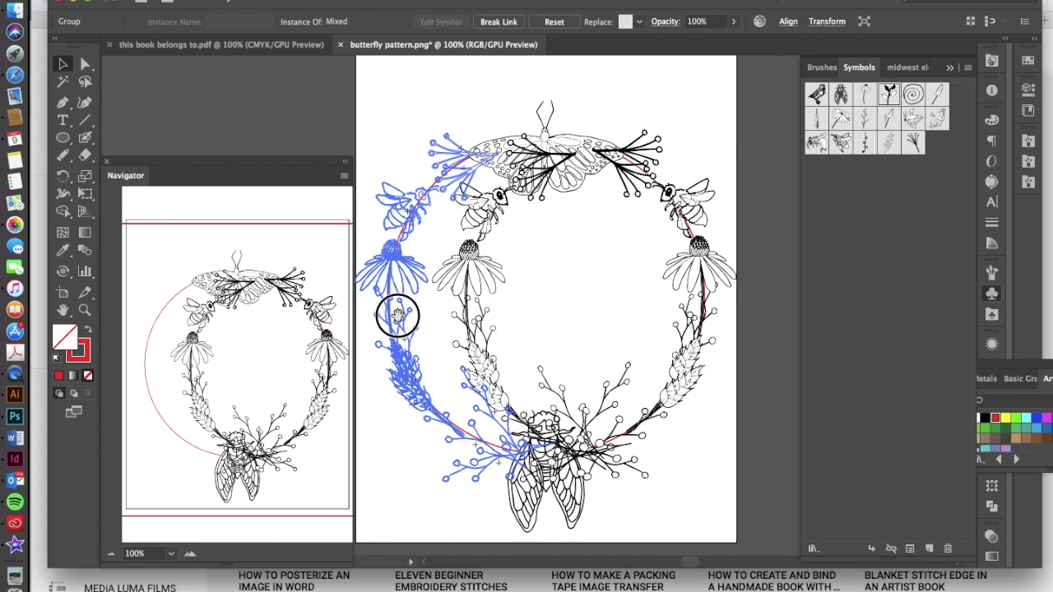
Step: Settle the mirrored half along the guide circle's left side and send both side groups behind the butterfly and the cicada
drag(397, 316, 399, 320)
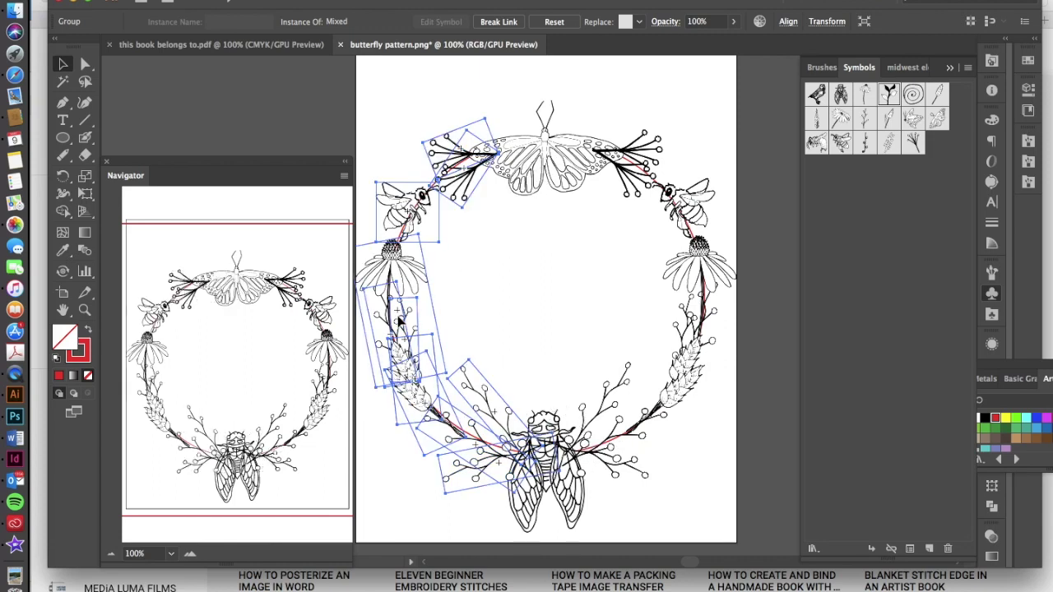
click(653, 544)
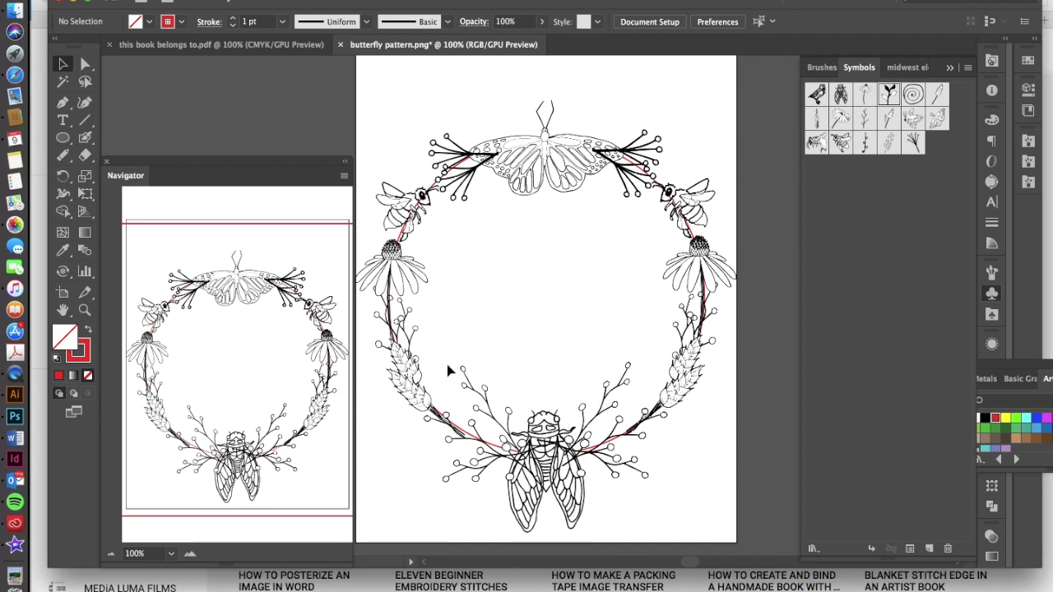
click(556, 167)
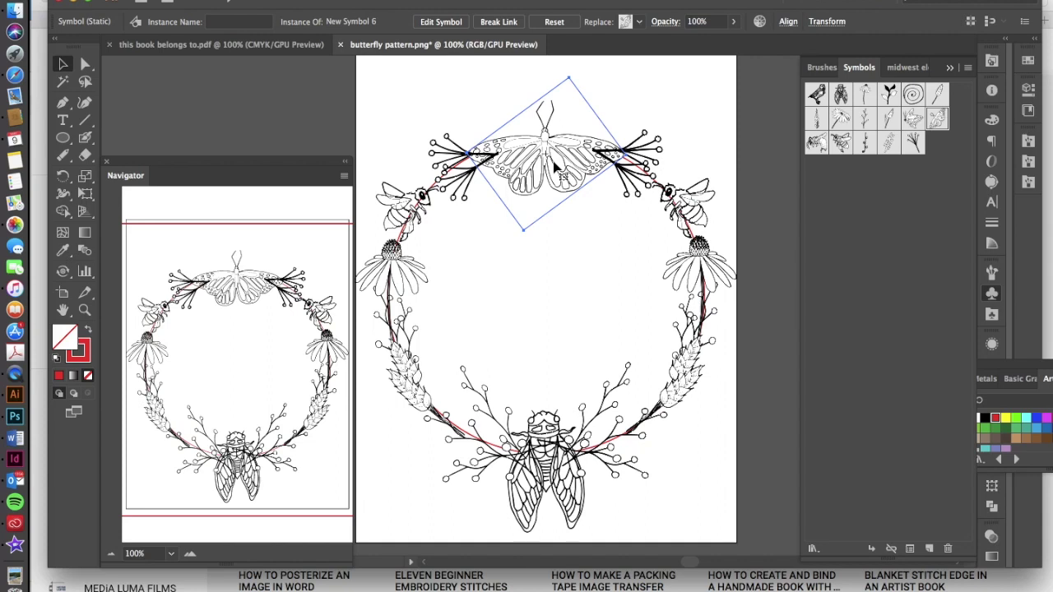
click(391, 325)
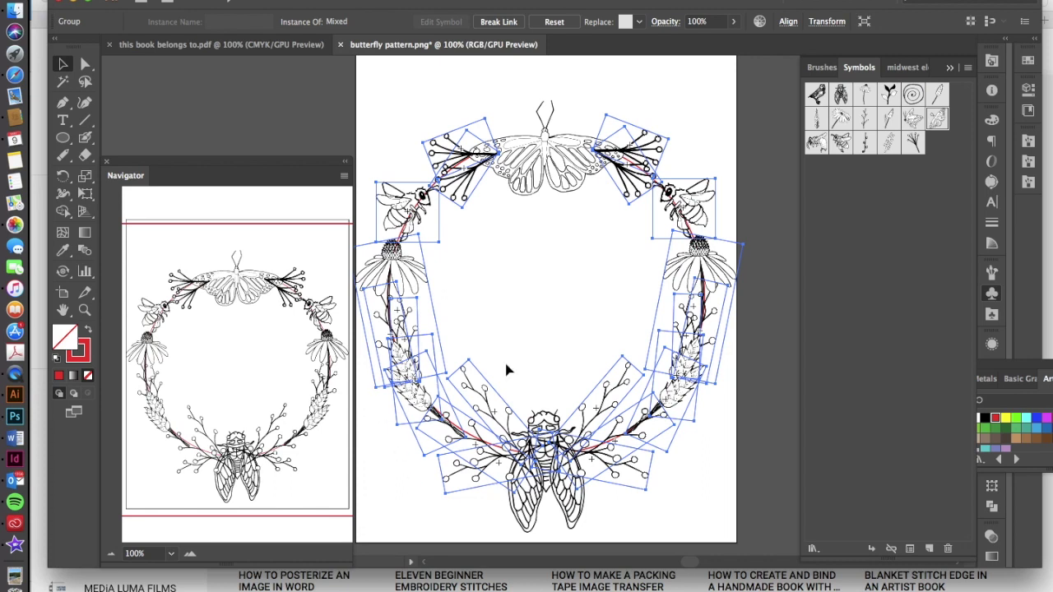
click(501, 326)
click(455, 441)
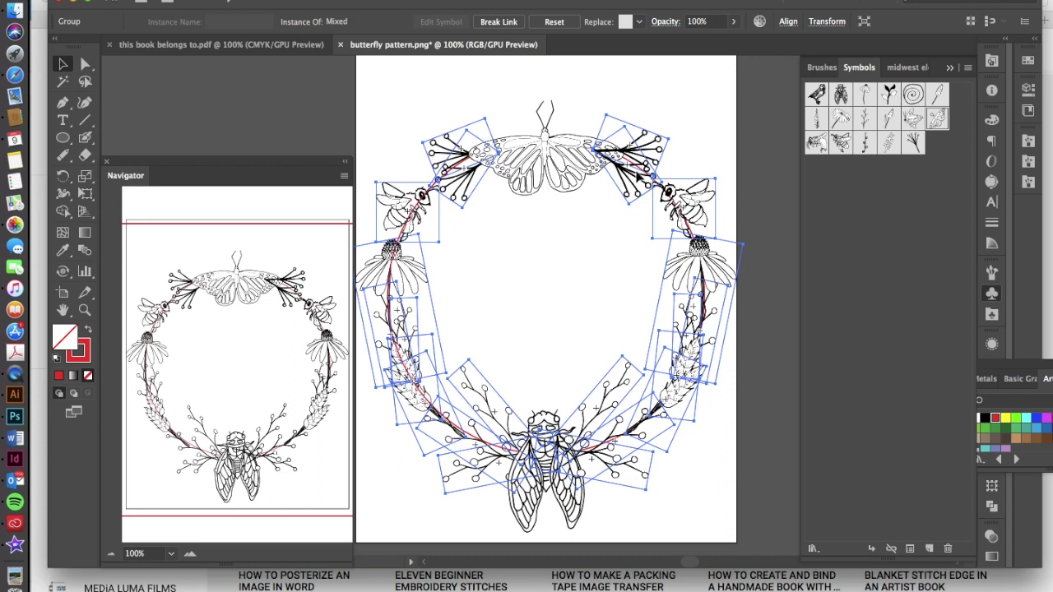
click(640, 183)
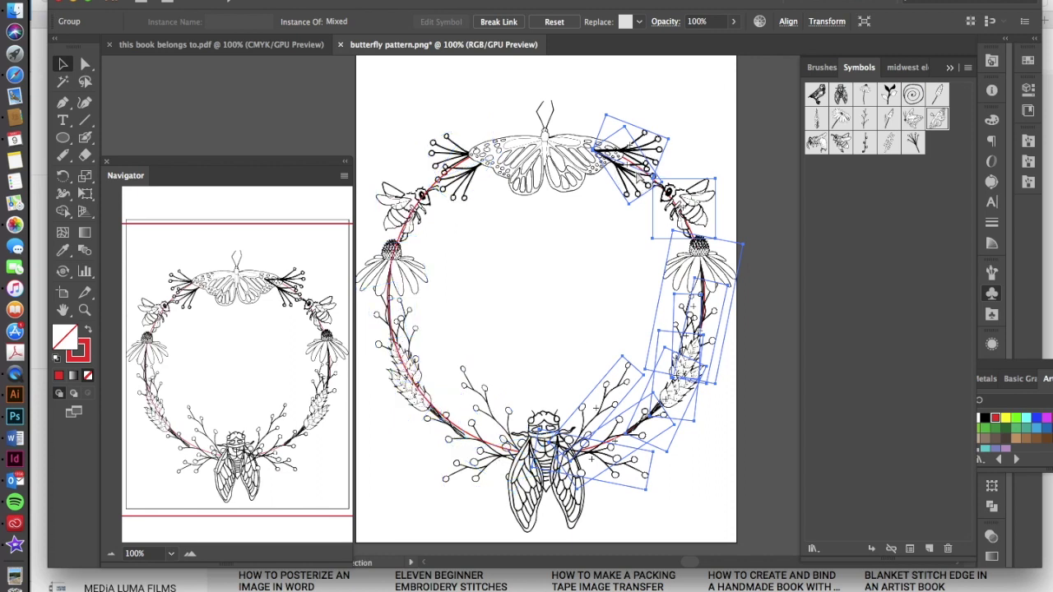
click(708, 144)
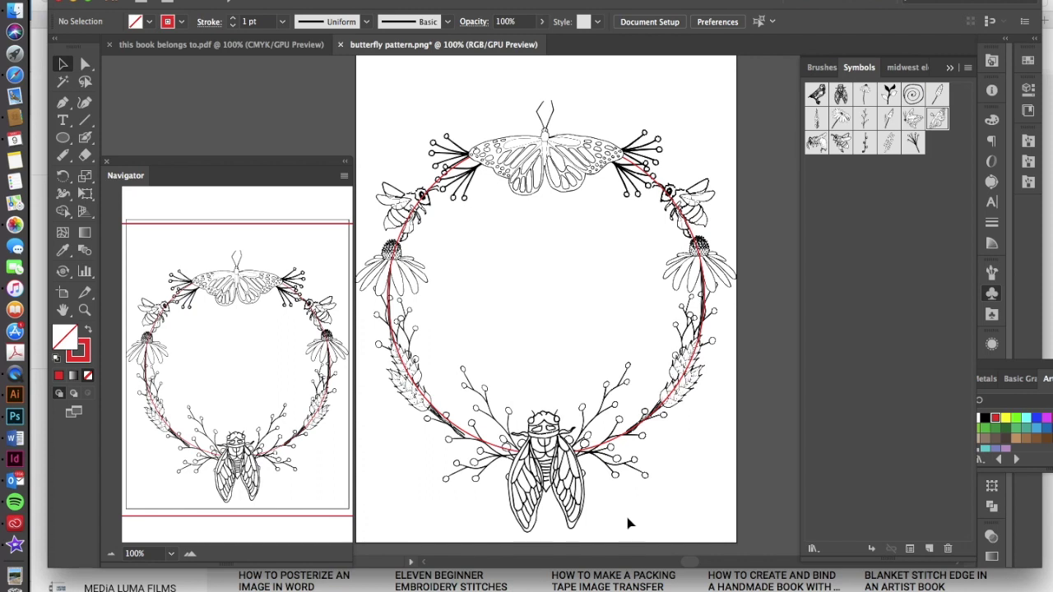
Step: Delete the red guide circle from behind the wreath
click(692, 237)
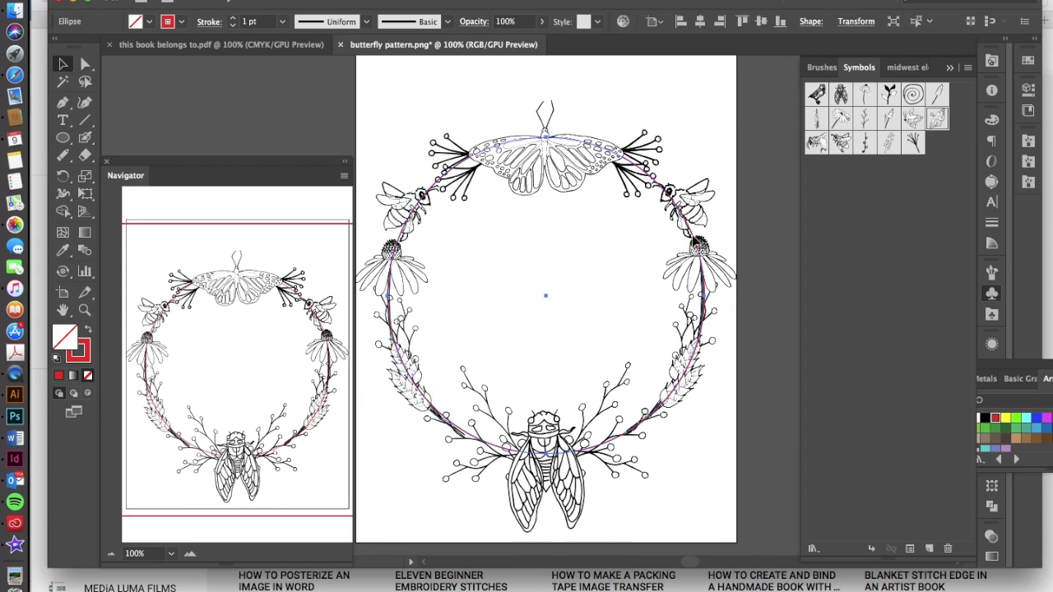
click(697, 242)
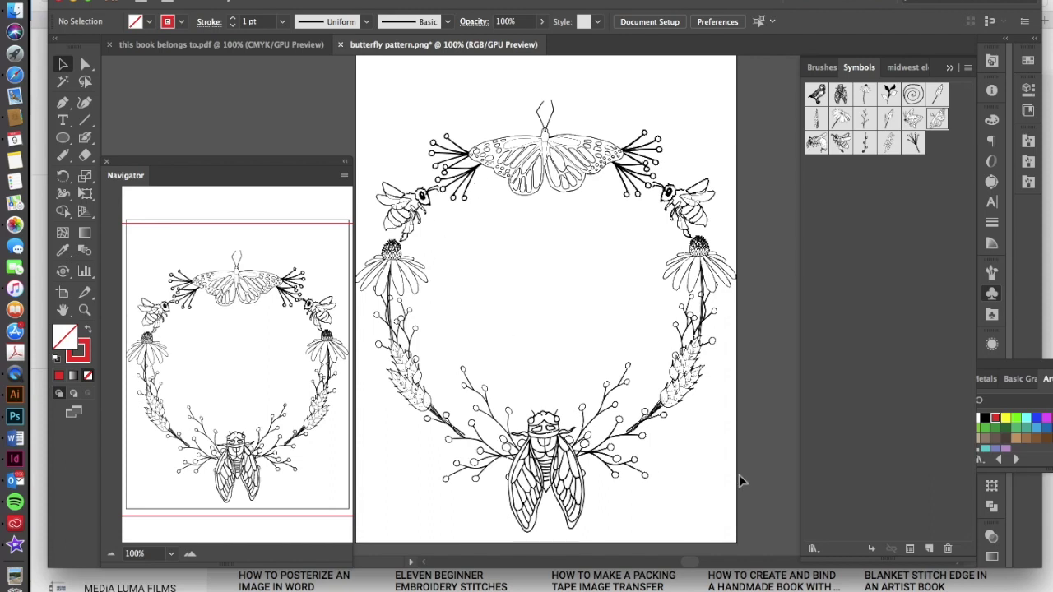
Step: Set a black fill with no stroke and draw a center-aligned area text frame across the wreath's upper interior
key(shift+x)
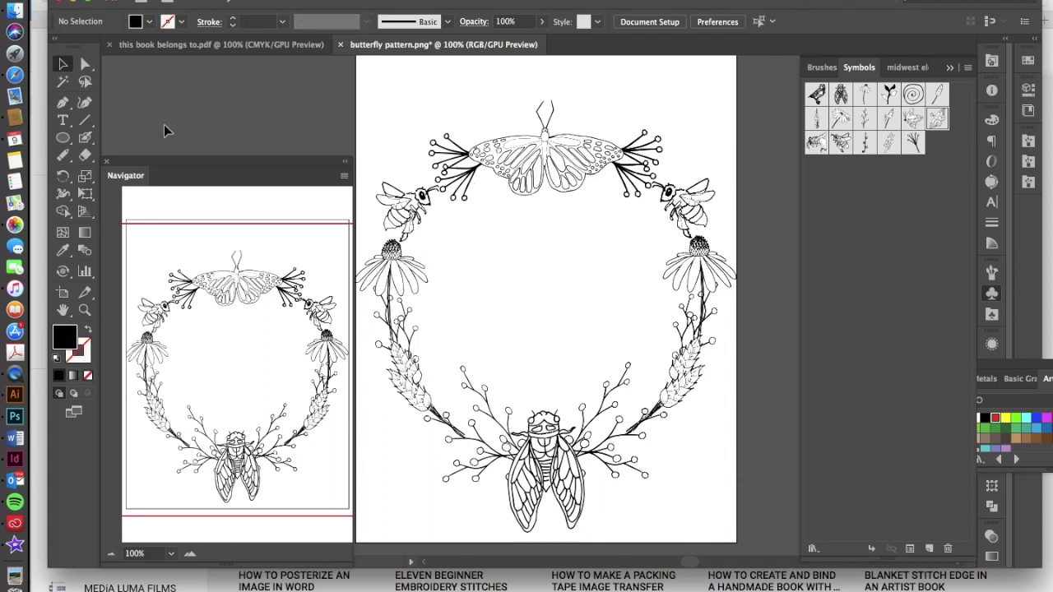
click(60, 122)
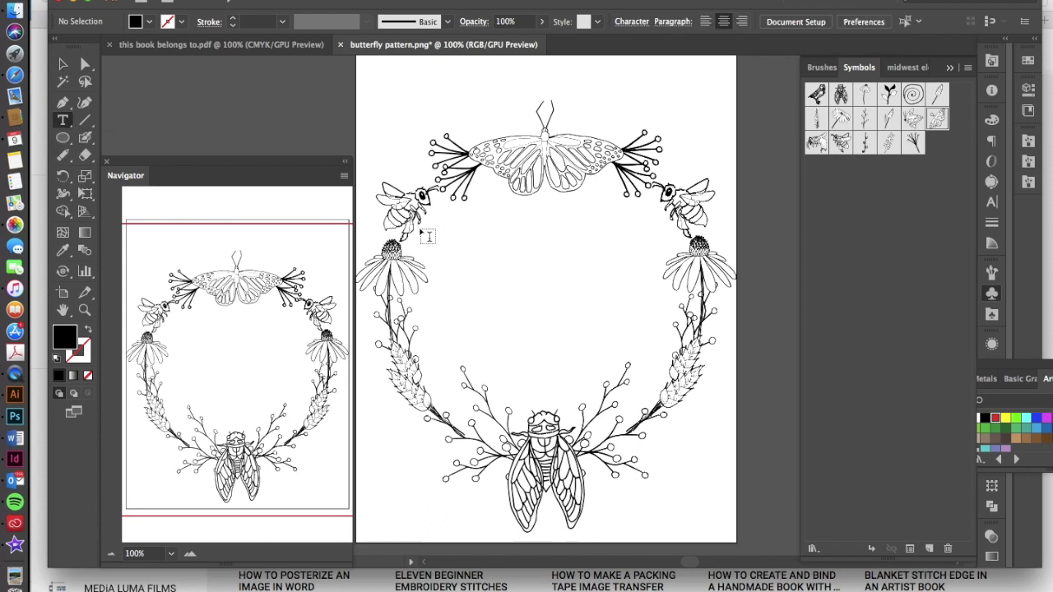
drag(413, 223, 687, 322)
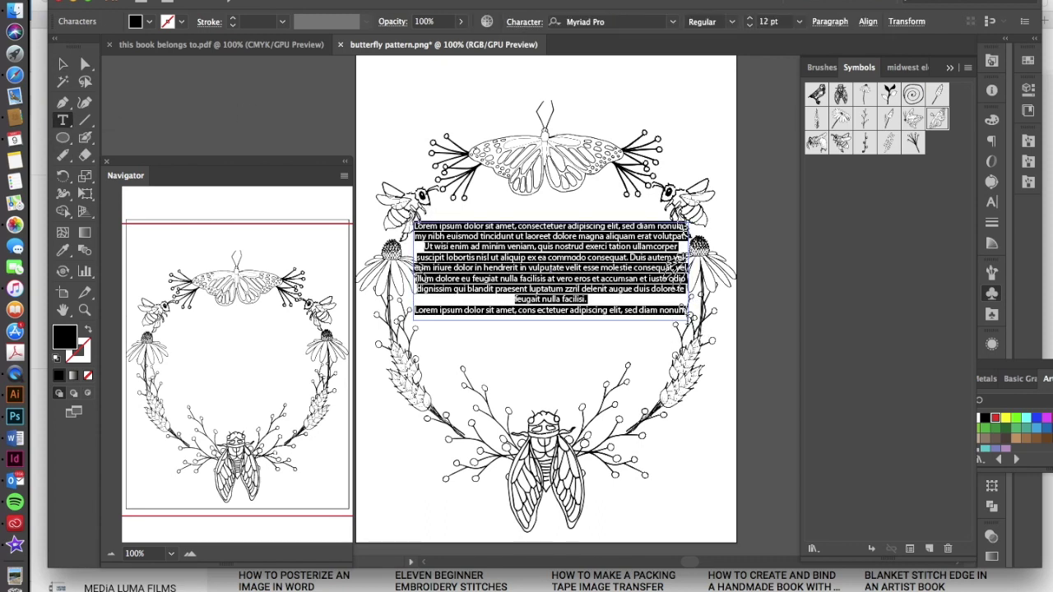
click(825, 22)
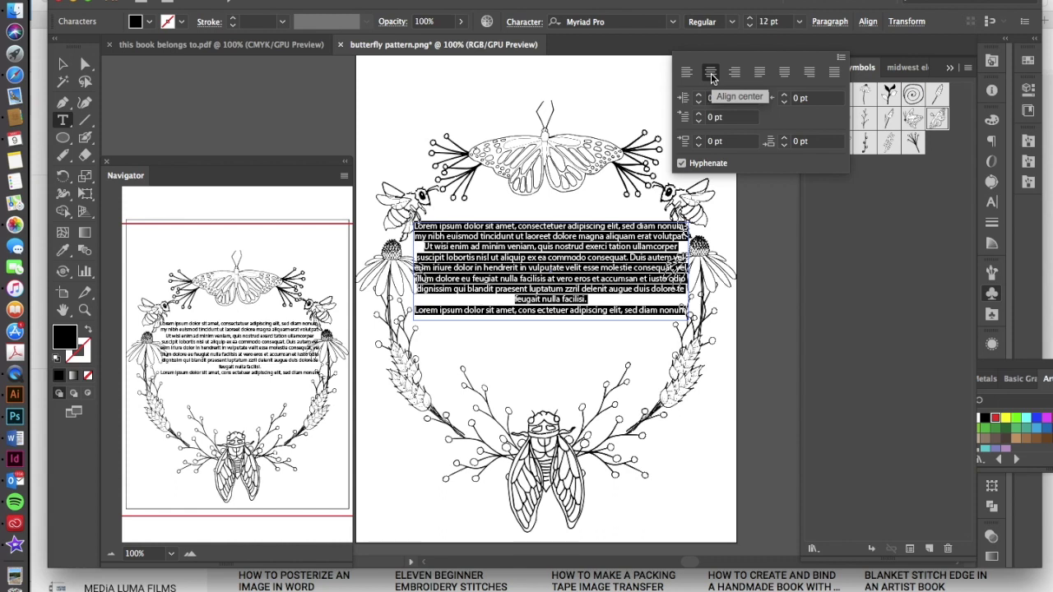
click(536, 85)
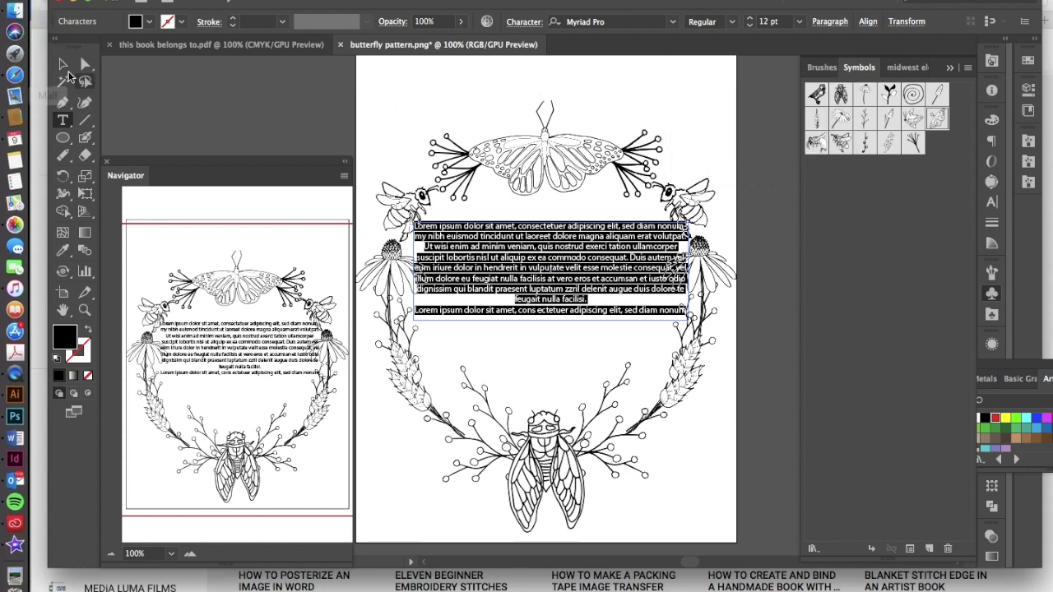
Step: Center the text frame horizontally on the artboard
click(64, 65)
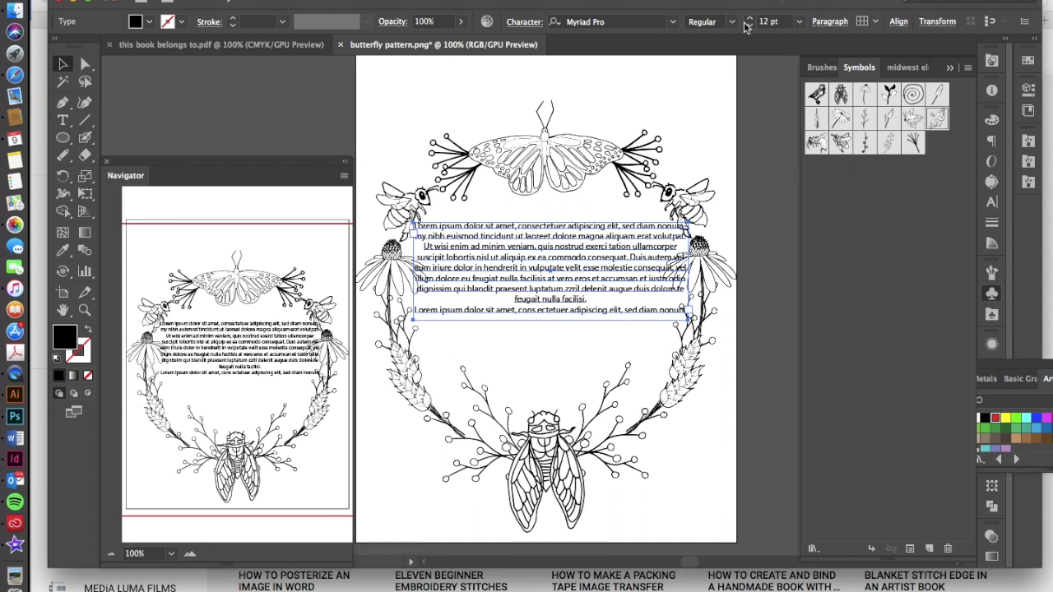
click(899, 21)
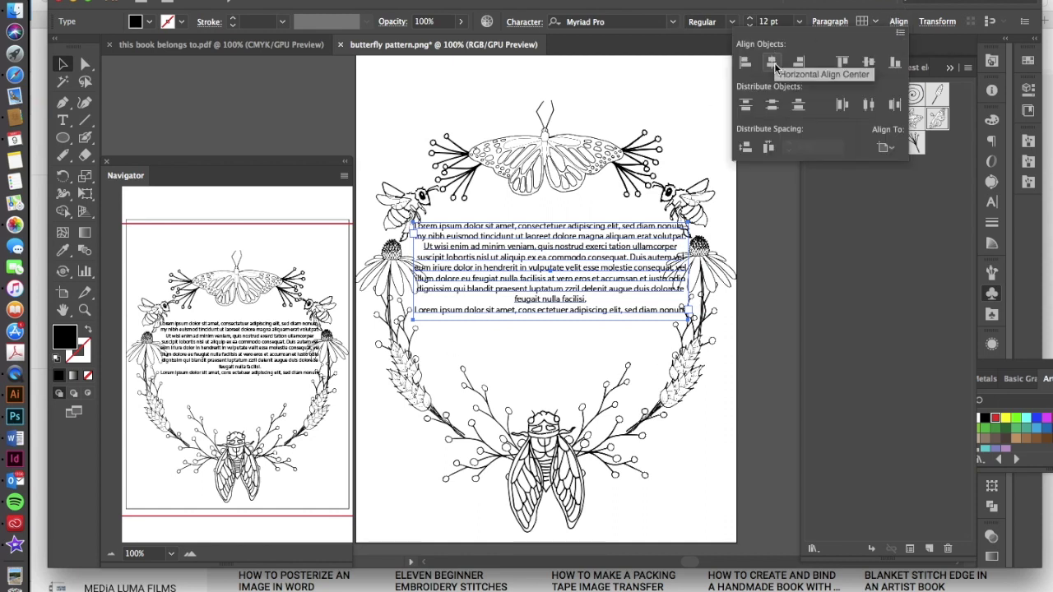
click(773, 64)
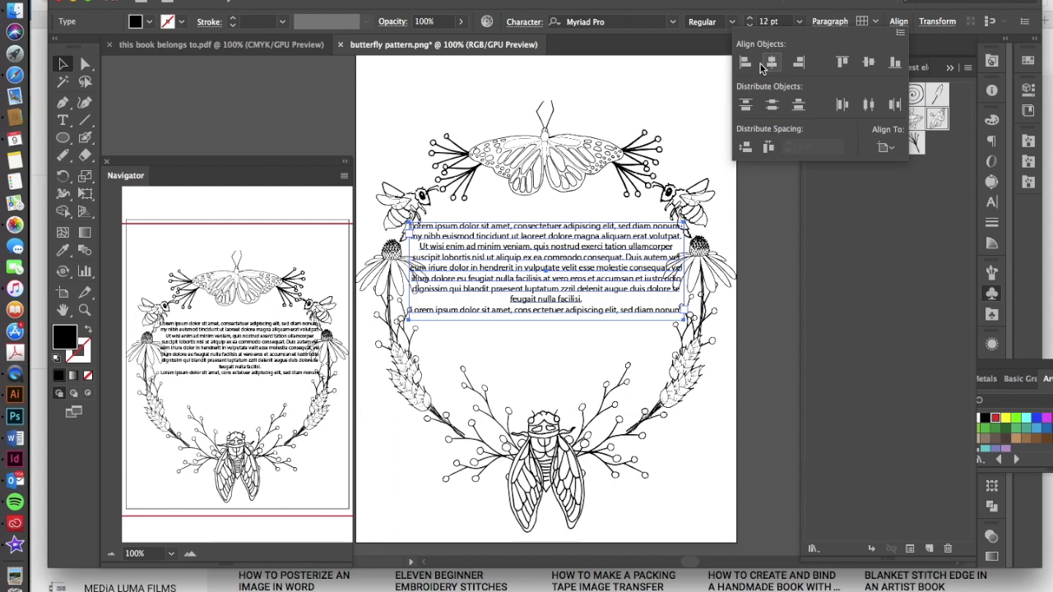
click(487, 203)
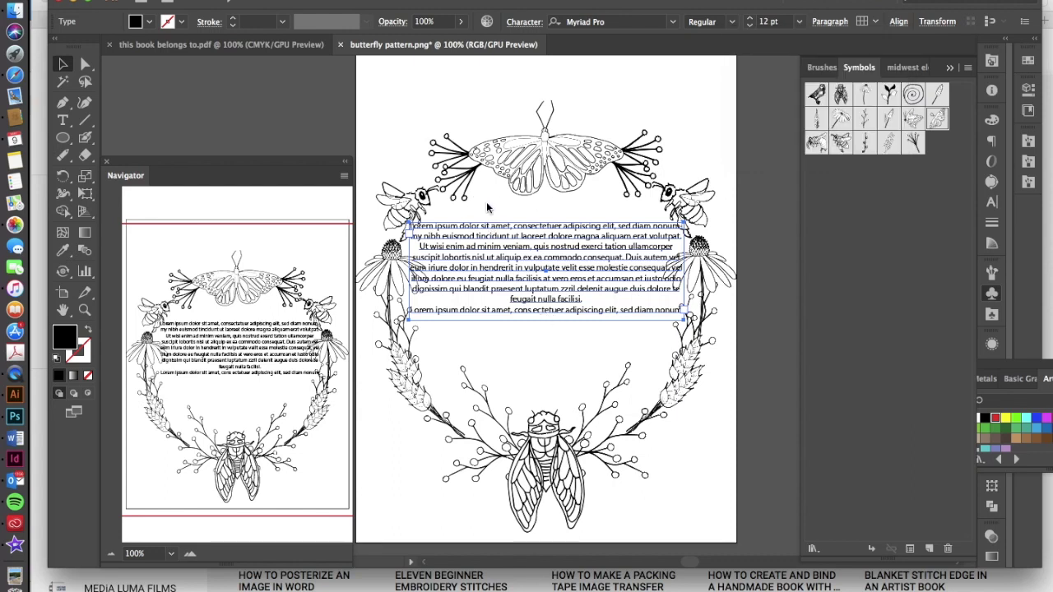
Step: Replace the placeholder text in the frame with "this book belongs to:" in all lowercase
click(62, 120)
click(516, 249)
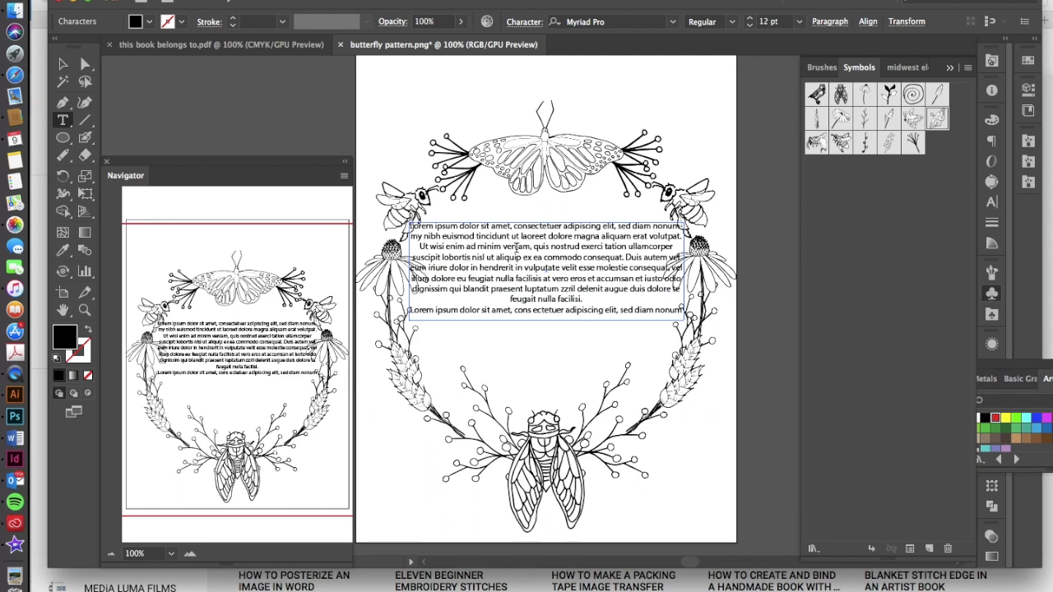
key(super+a)
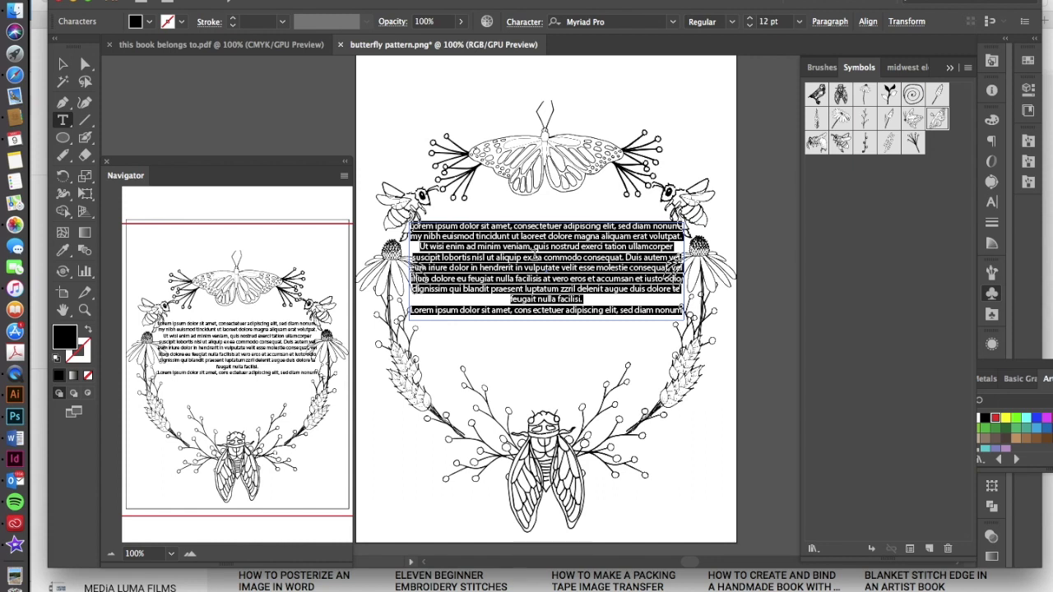
text(This book belongs to:)
triple_click(546, 228)
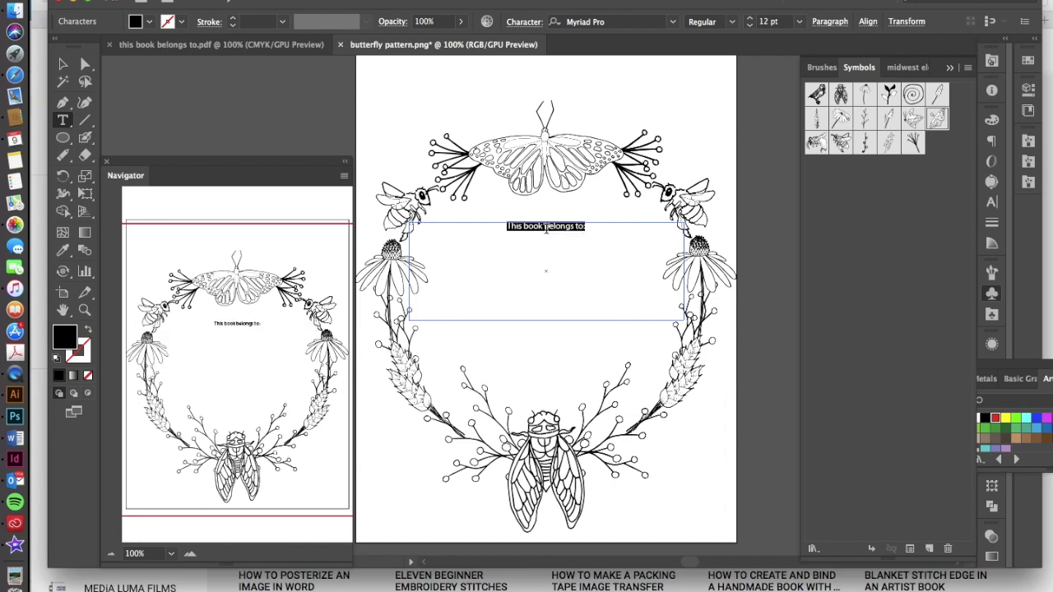
click(512, 226)
key(BackSpace)
text(t)
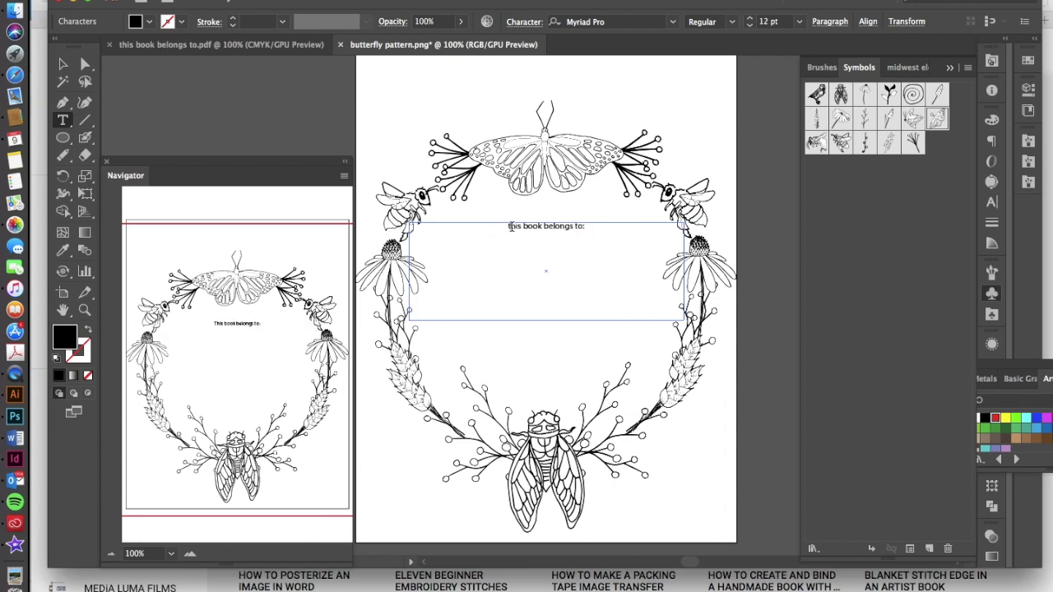
Step: Increase the font size of the whole "this book belongs to:" line to 34 pt
double_click(568, 228)
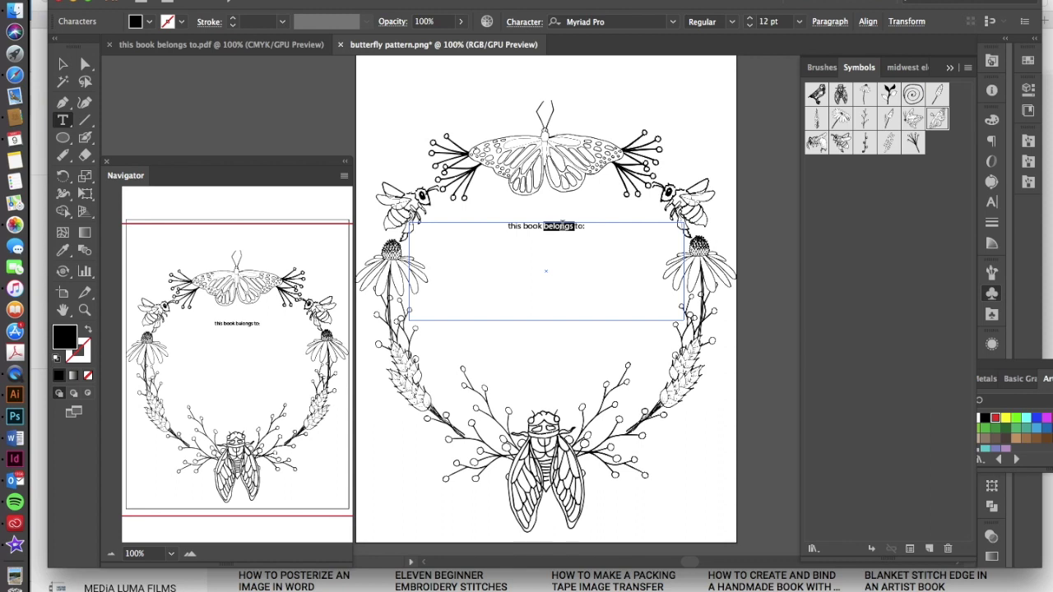
triple_click(563, 228)
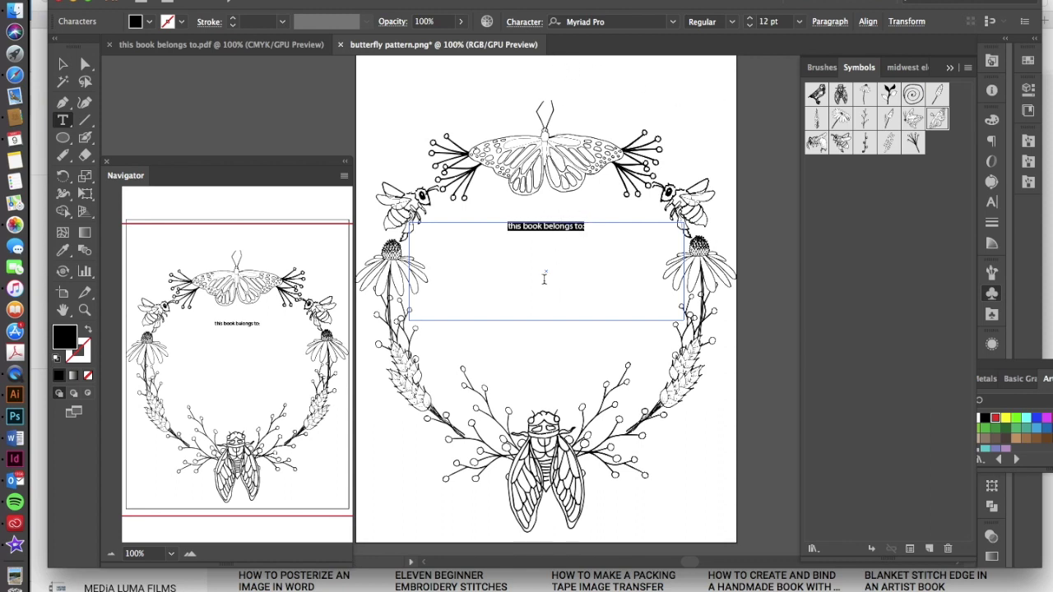
click(749, 19)
click(750, 19)
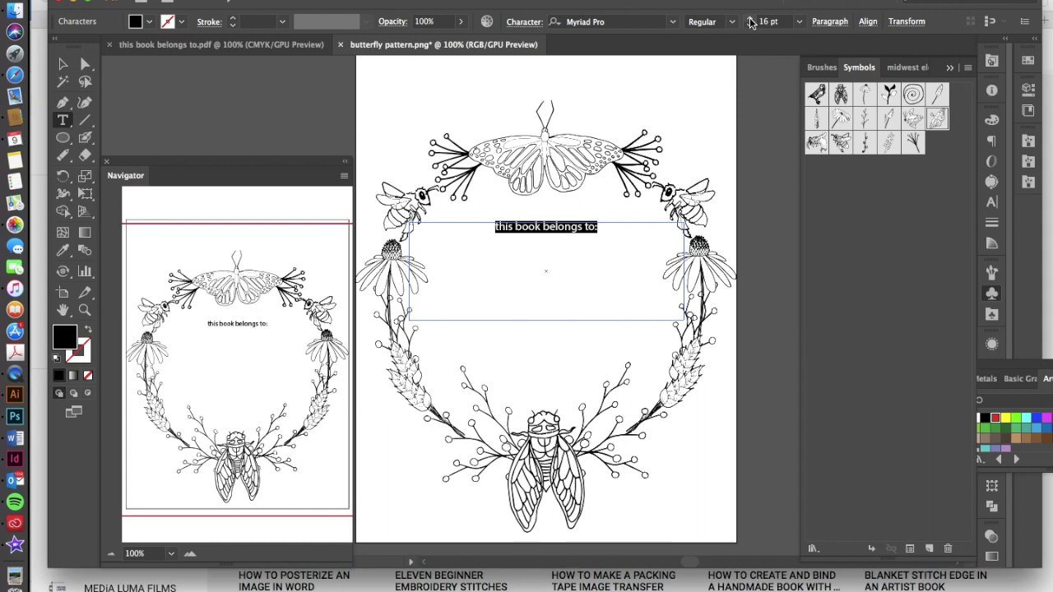
click(749, 19)
click(750, 19)
click(749, 19)
click(750, 19)
click(750, 19)
click(749, 19)
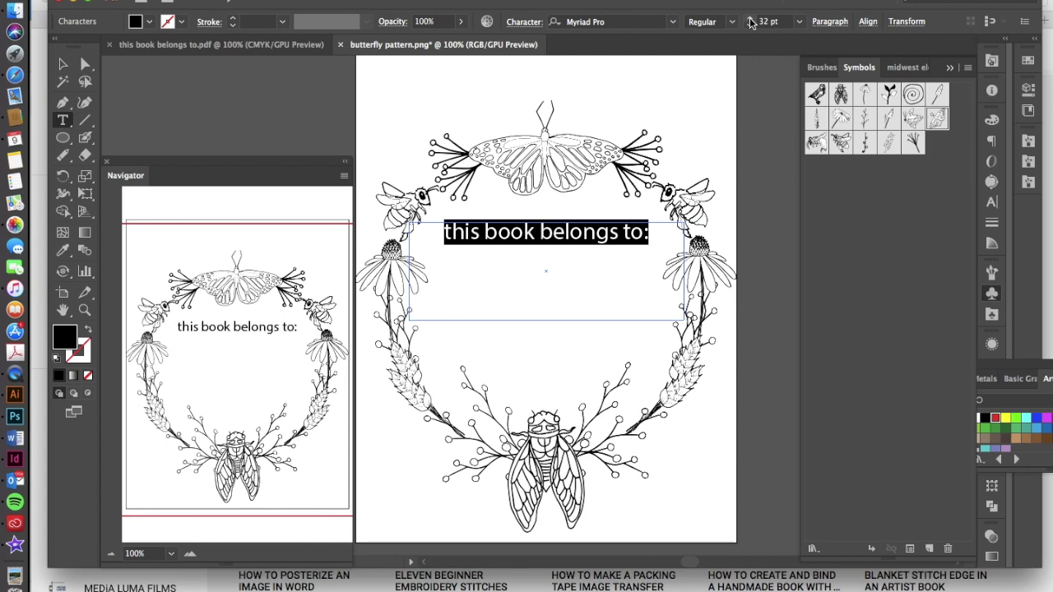
click(749, 19)
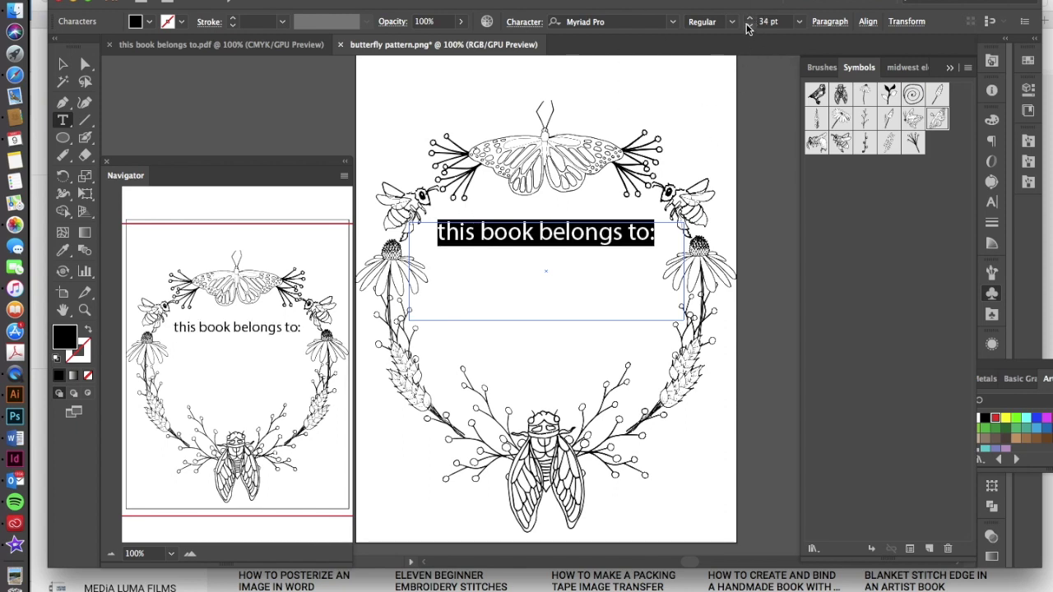
Step: Try the Great Wishes font on the "this book belongs to:" line
click(674, 23)
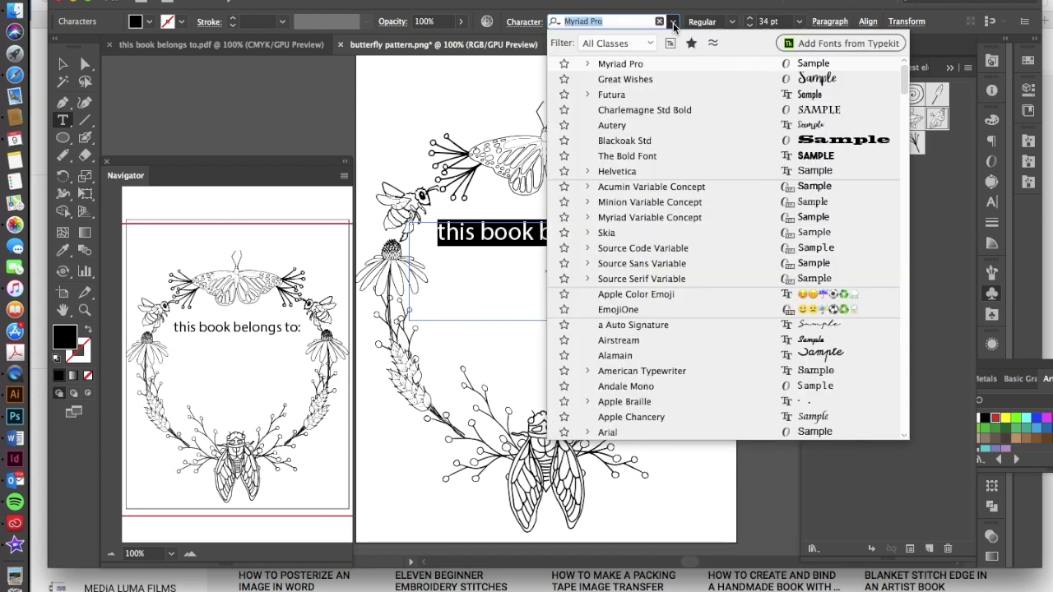
click(674, 23)
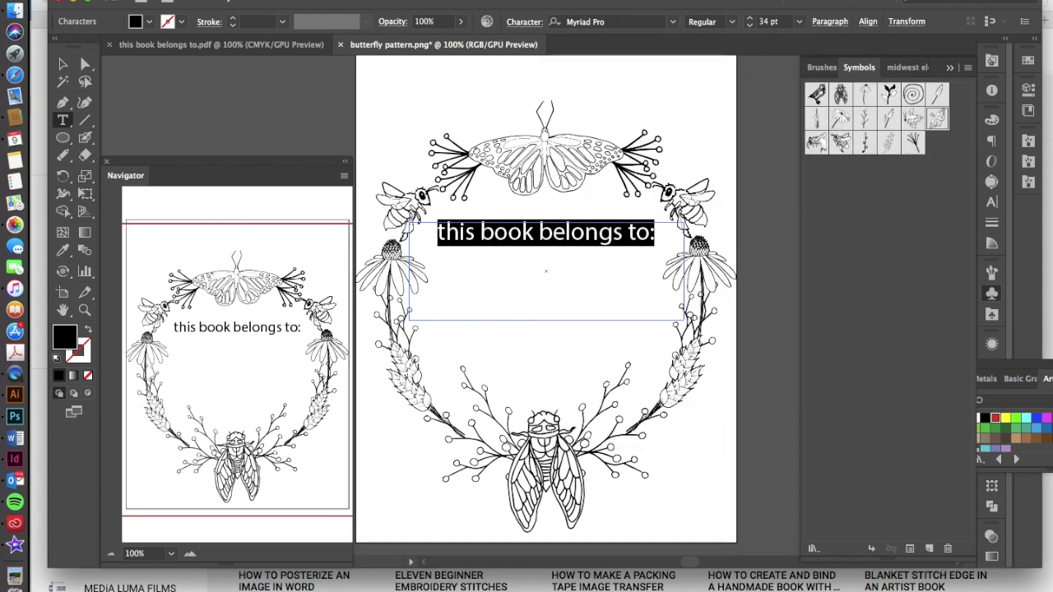
click(673, 23)
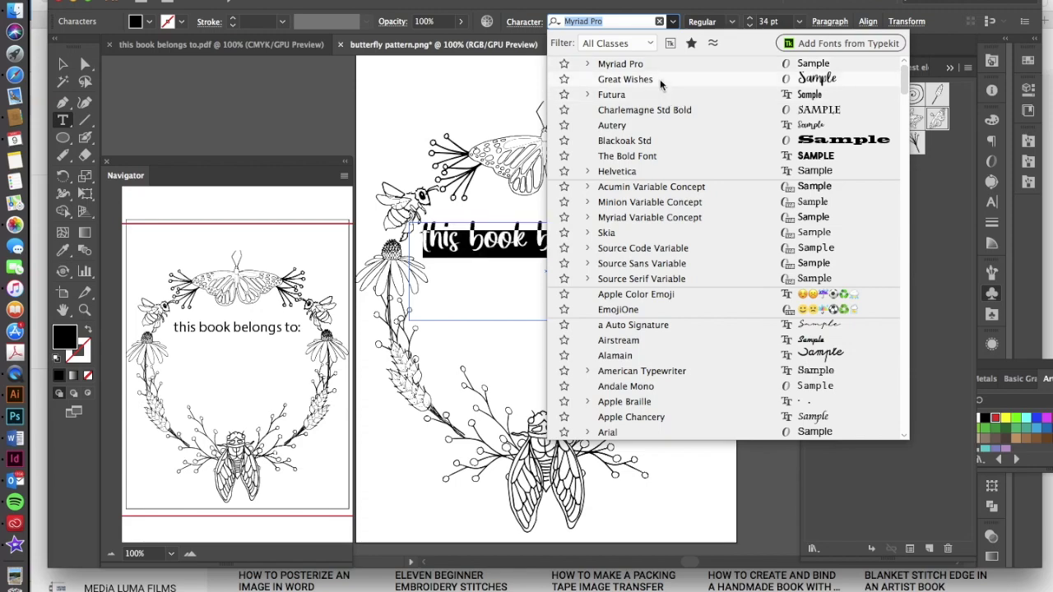
click(674, 23)
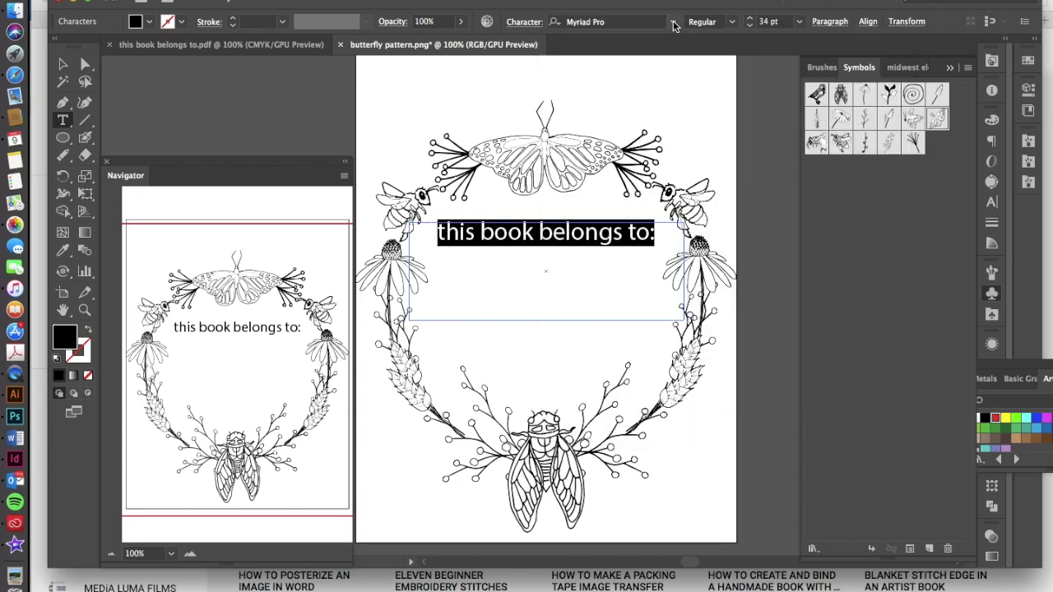
click(673, 23)
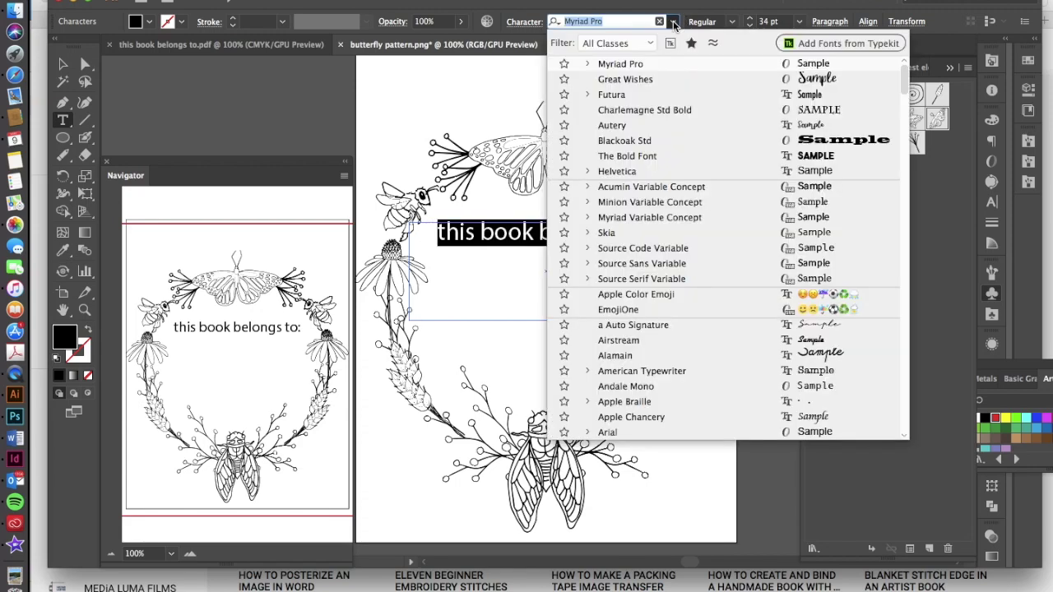
click(666, 80)
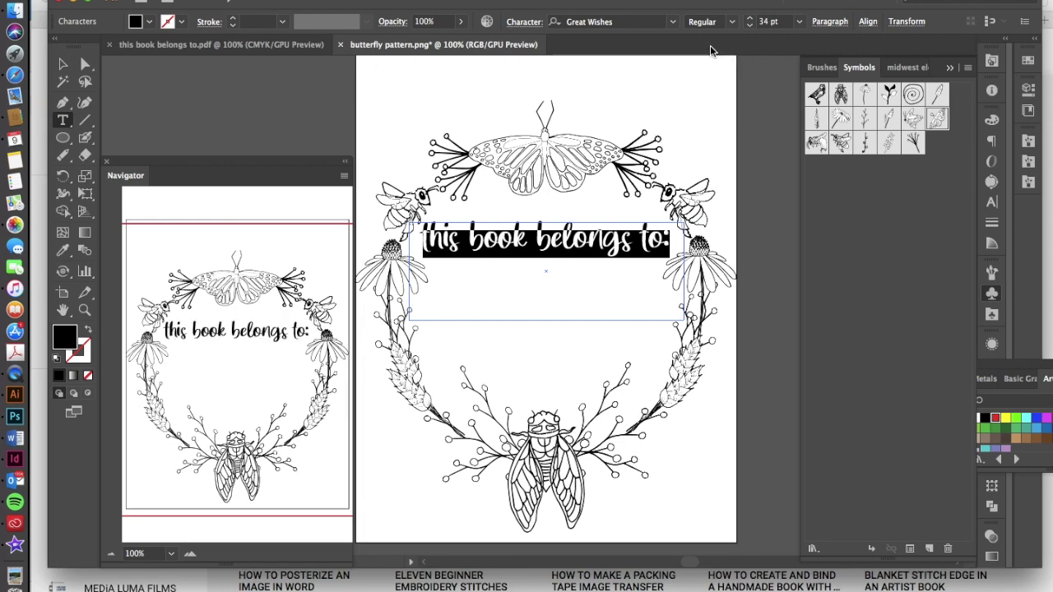
Step: Set the font of the "this book belongs to:" line to Autery
click(673, 23)
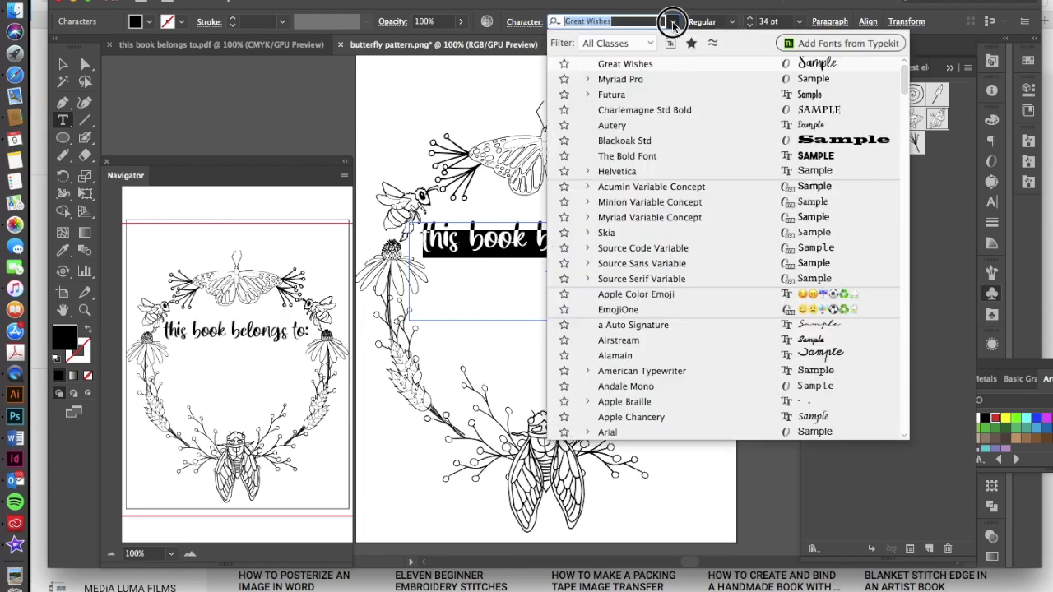
click(699, 126)
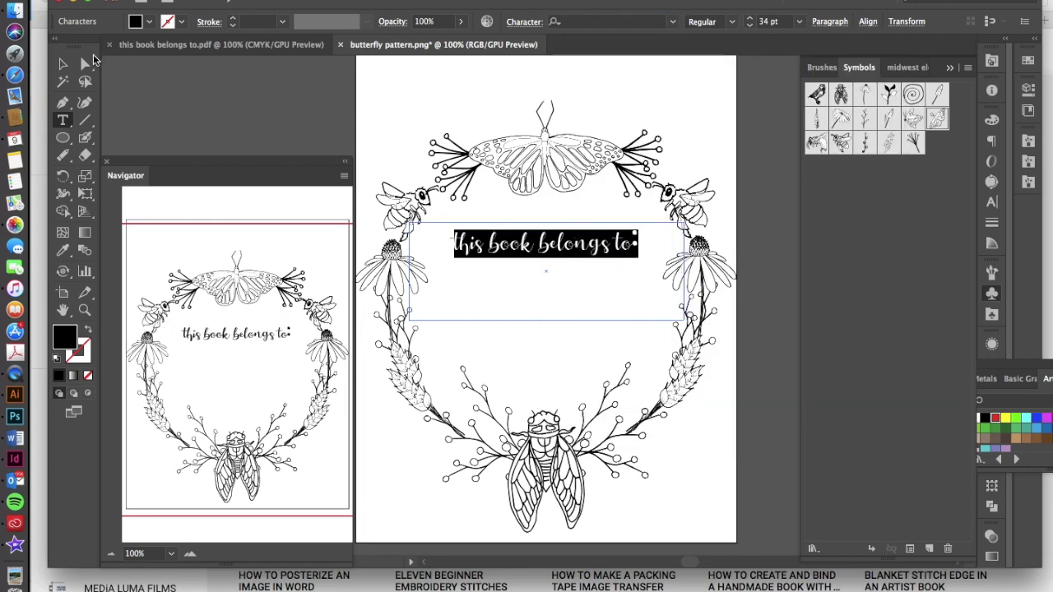
Step: Move the "this book belongs to:" text frame slightly lower inside the wreath
click(62, 63)
click(551, 246)
drag(551, 246, 552, 276)
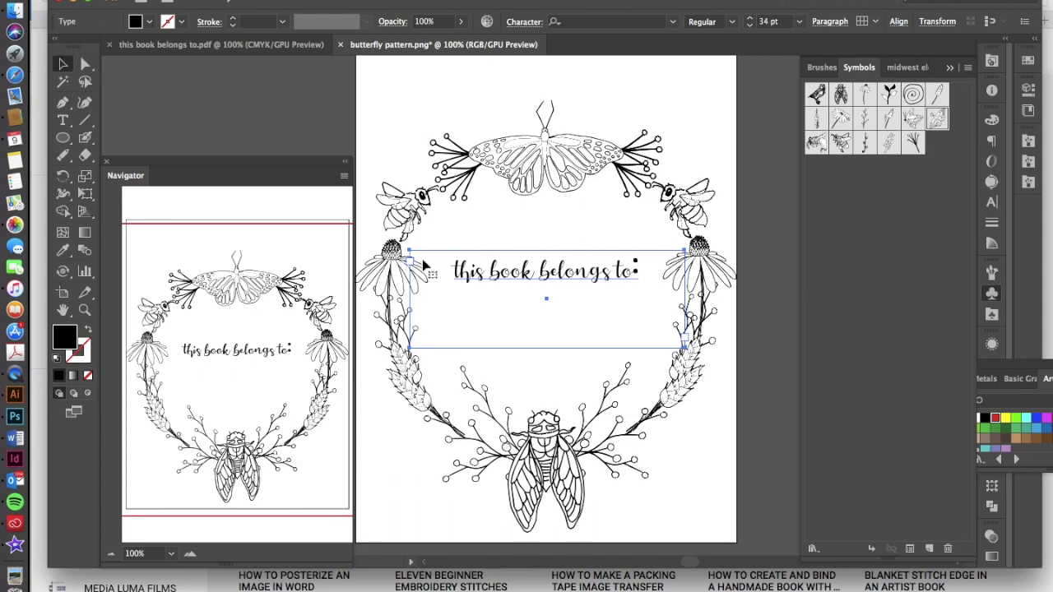
Step: Delete the colon at the end of the "this book belongs to:" line
click(63, 120)
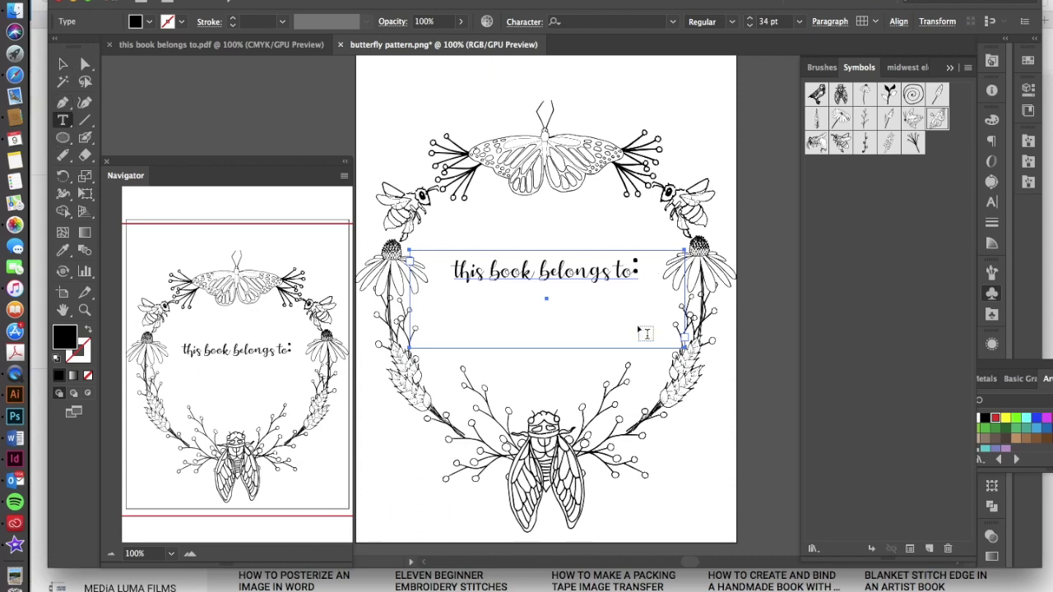
double_click(613, 268)
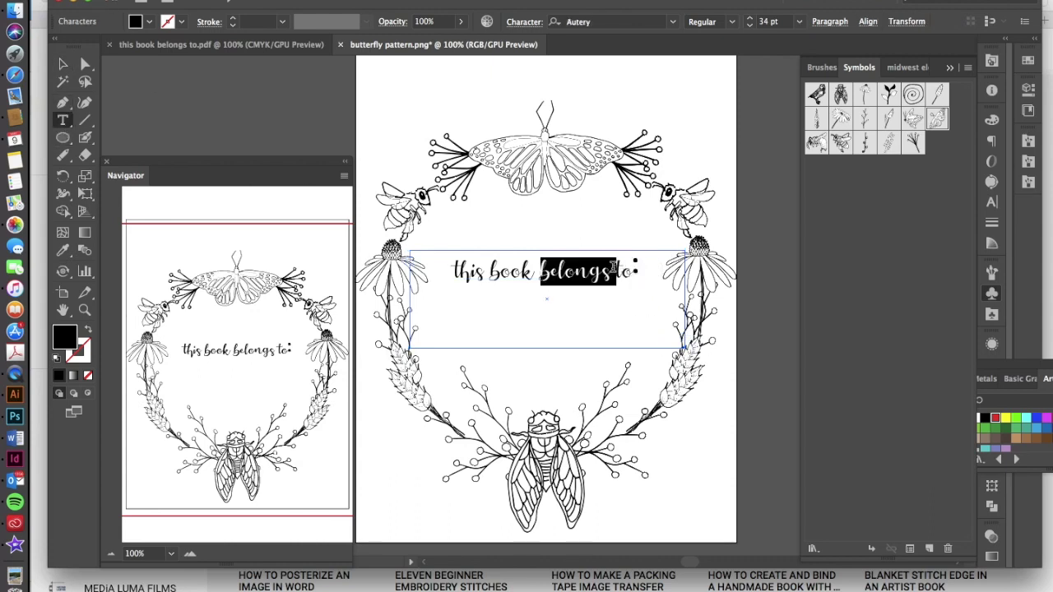
click(640, 269)
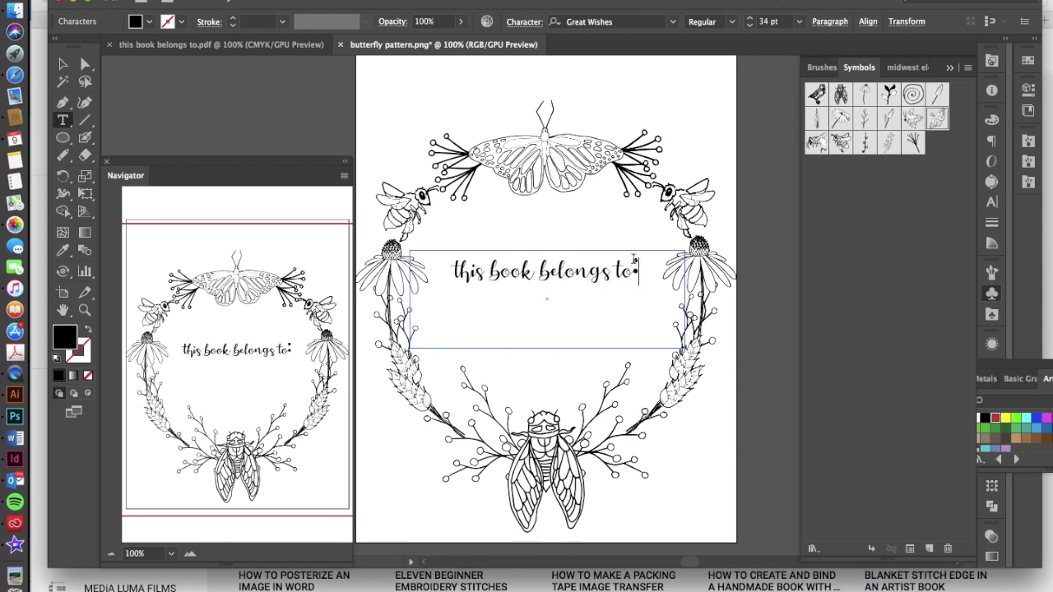
key(BackSpace)
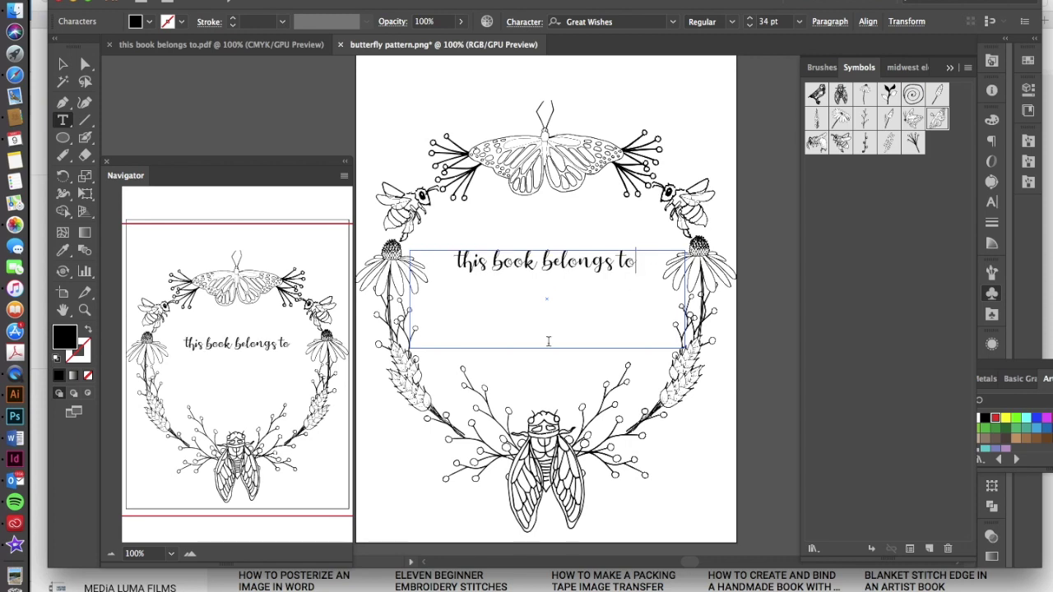
Step: Increase the font size of the whole "this book belongs to" line to 42 pt
triple_click(563, 272)
key(super+shift+period)
key(super+shift+period)
key(super+shift+period)
key(super+shift+period)
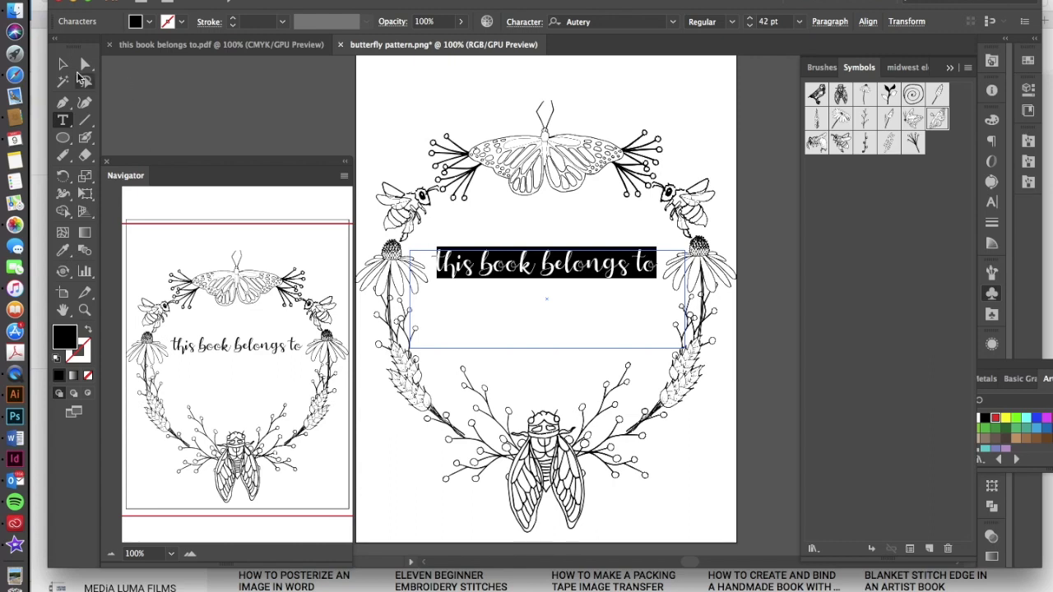
Step: Draw a straight horizontal black 2 pt line below the text, slightly wider than it, and center it horizontally on the artboard
click(88, 124)
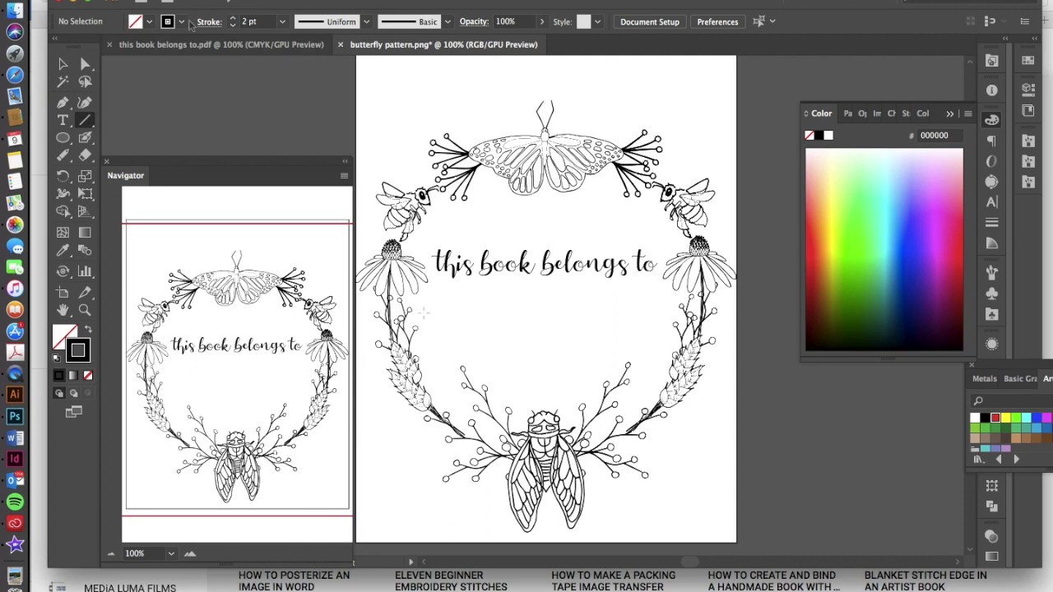
drag(423, 313, 663, 335)
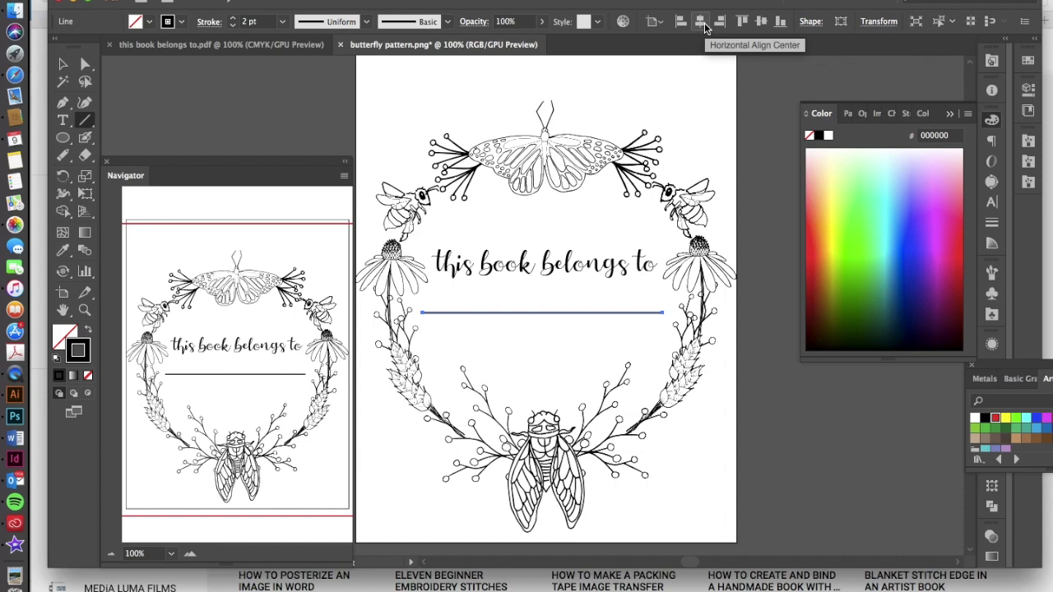
click(700, 22)
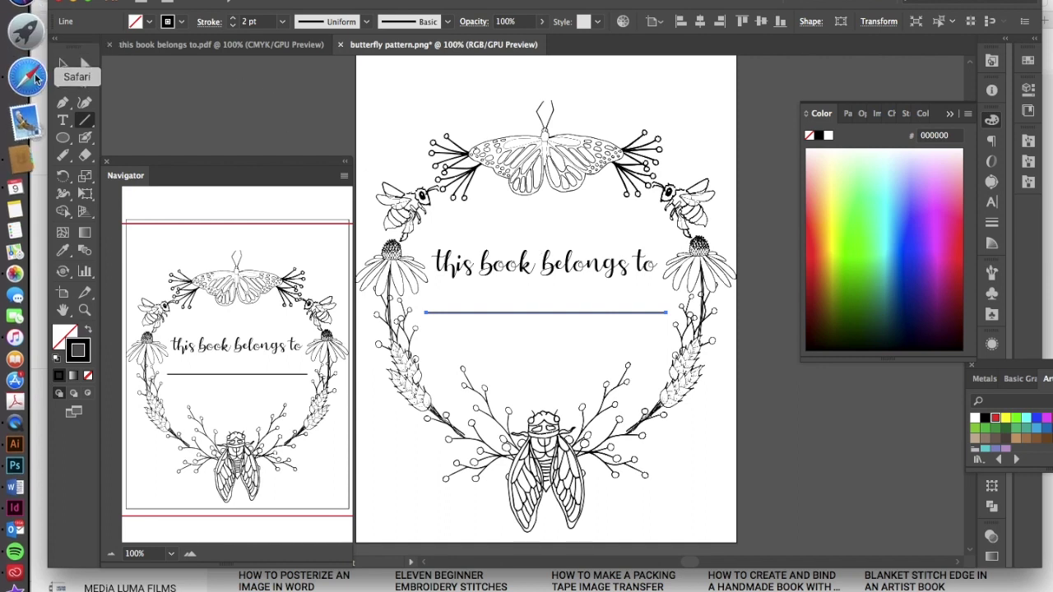
Step: Reduce the stroke weight of the horizontal line below the text to 1 pt
click(64, 64)
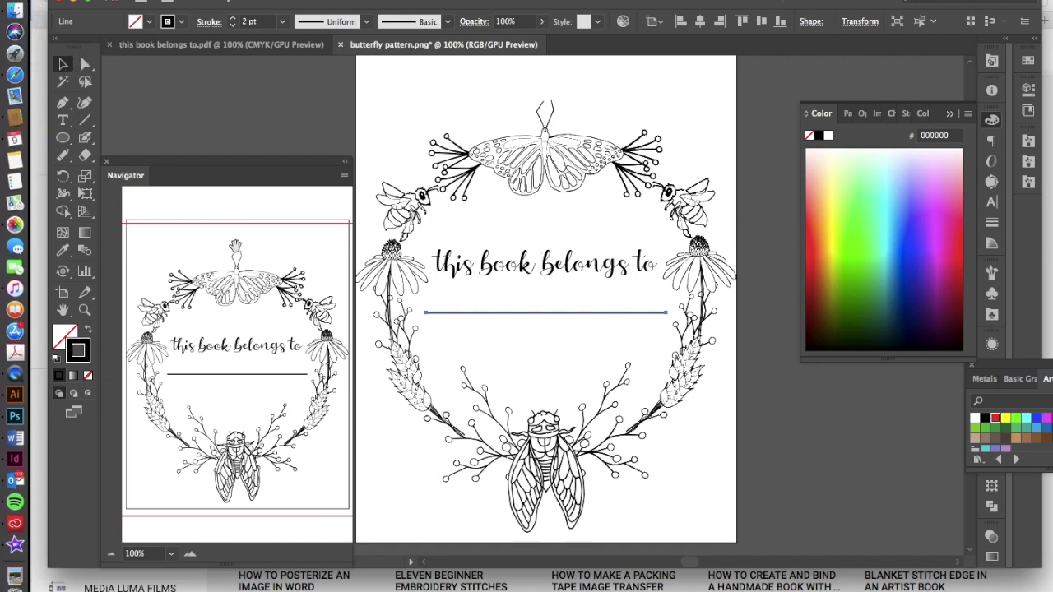
click(543, 362)
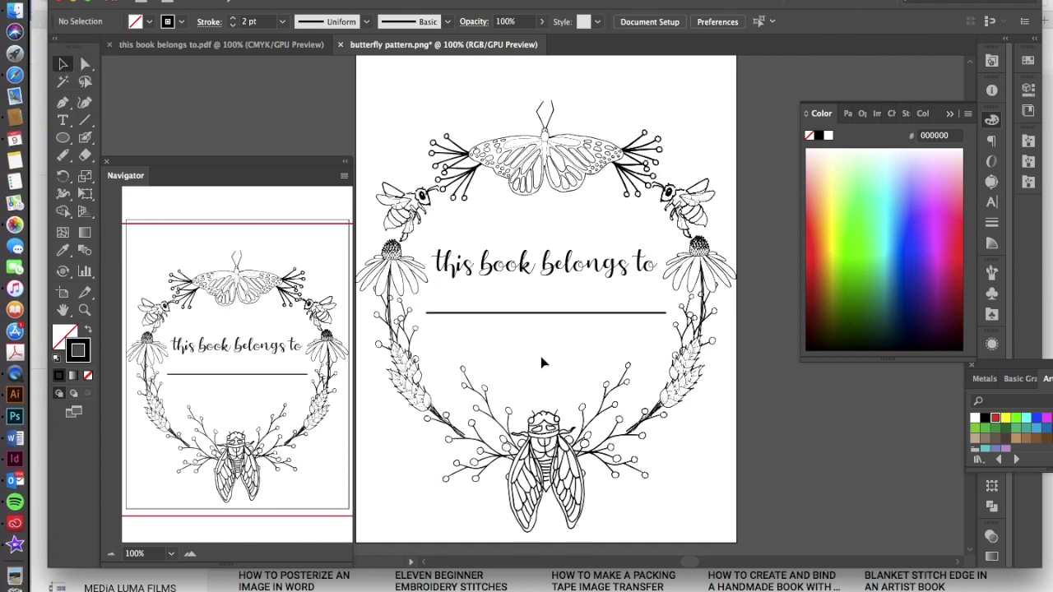
click(571, 314)
click(233, 26)
click(619, 351)
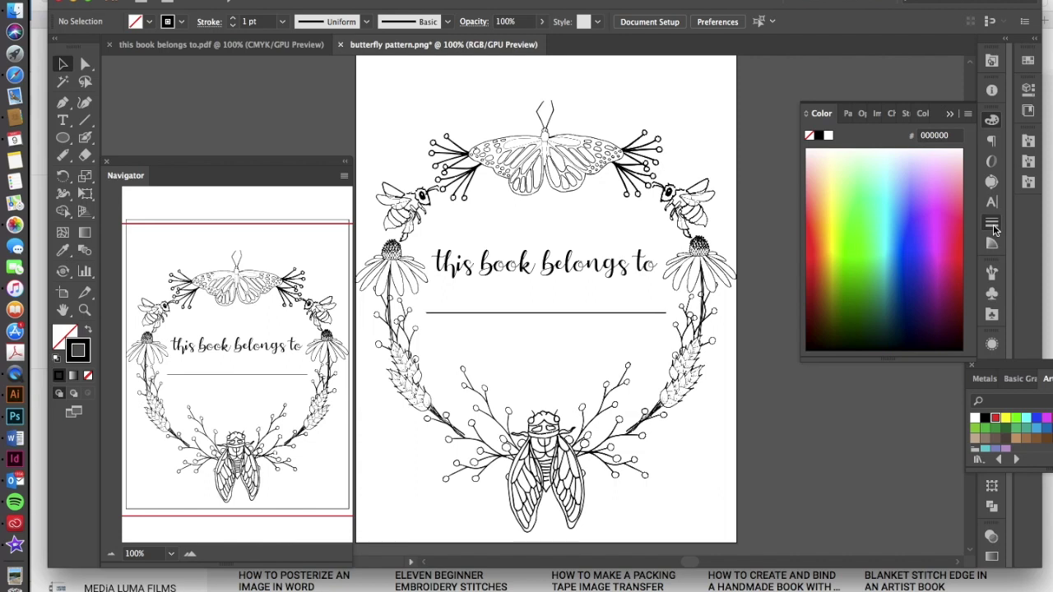
Step: Give the horizontal line below the text a round cap
click(992, 223)
click(588, 313)
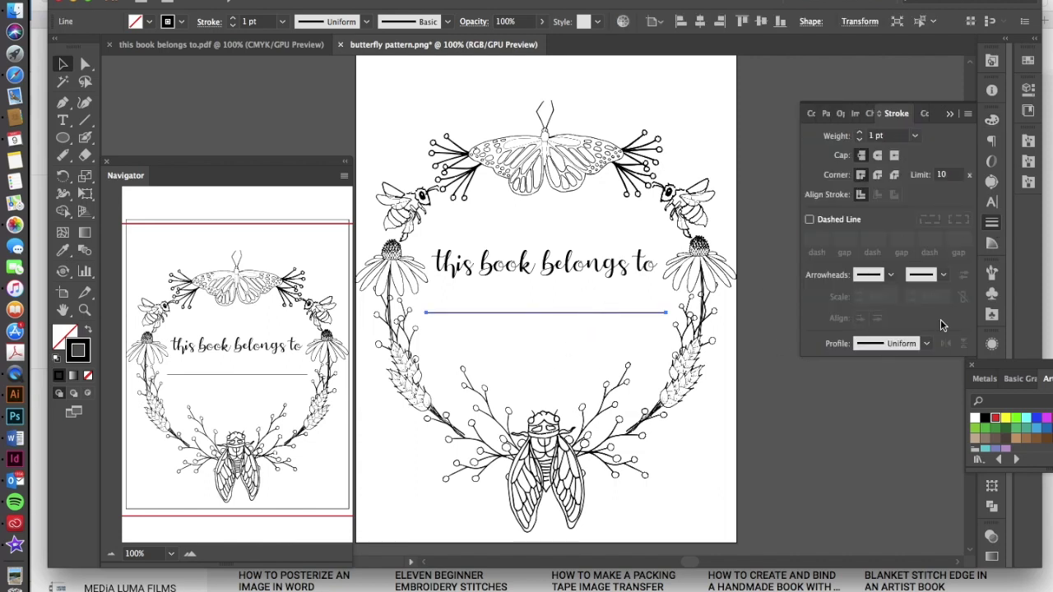
click(879, 156)
click(547, 338)
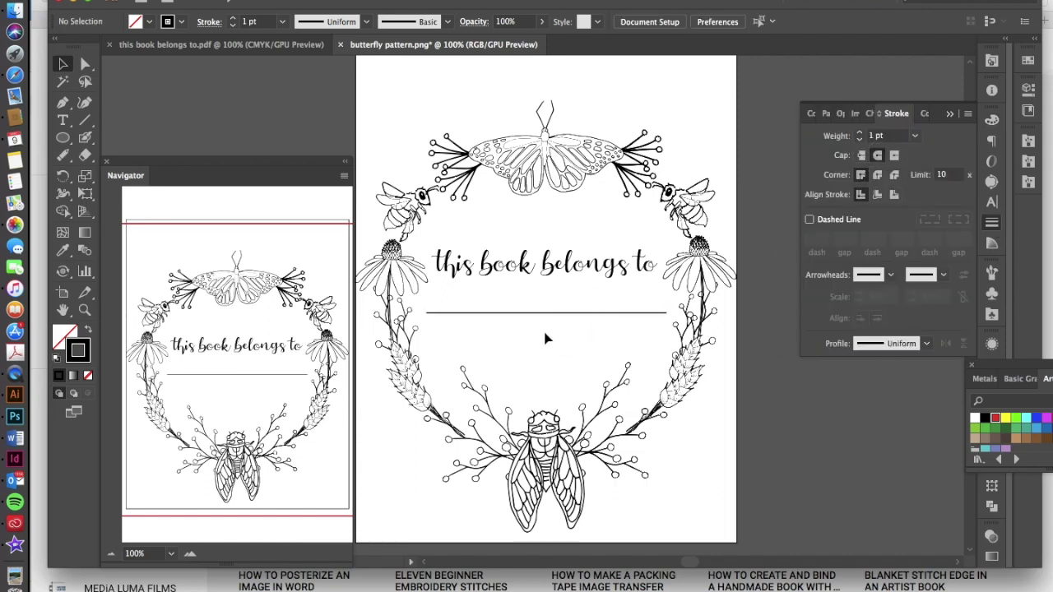
Step: Examine the end of the horizontal line up close, and check the whole bookplate layout
key(super+equal)
key(super+equal)
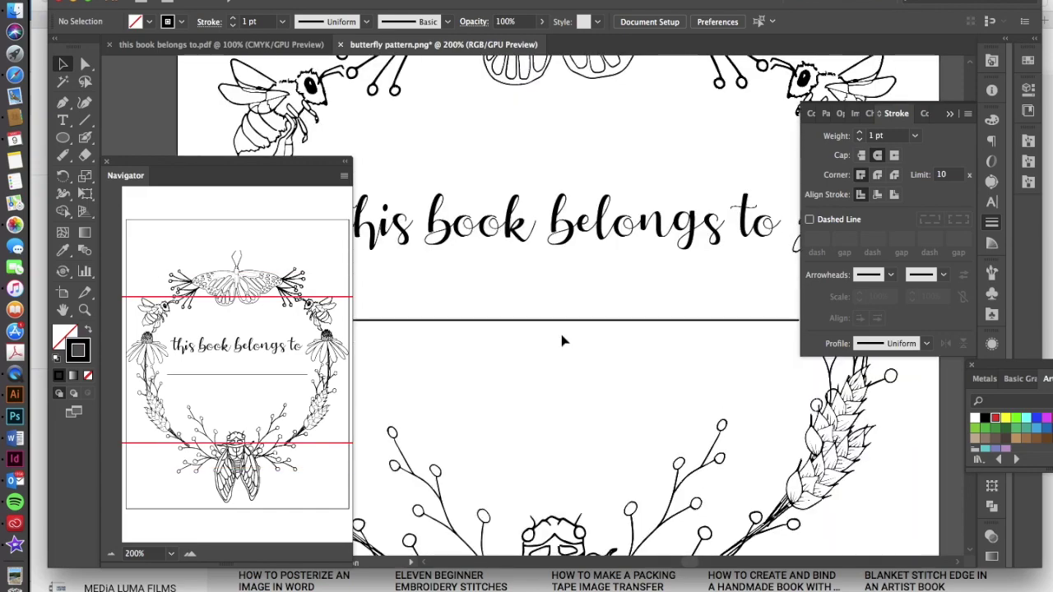
scroll(619, 366, left, 10)
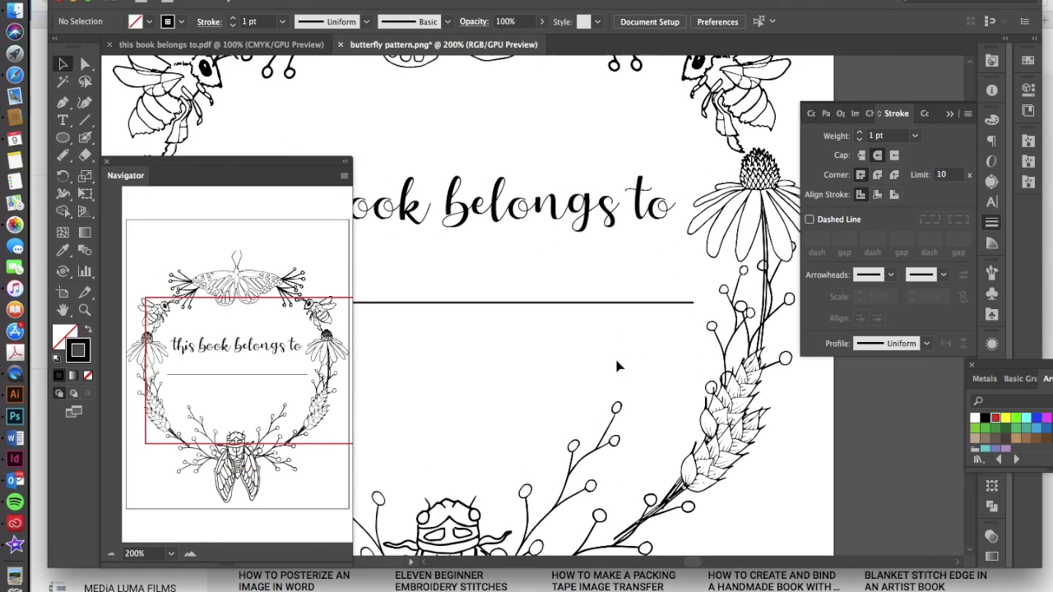
scroll(619, 367, up, 2)
key(super+minus)
key(super+minus)
key(super+minus)
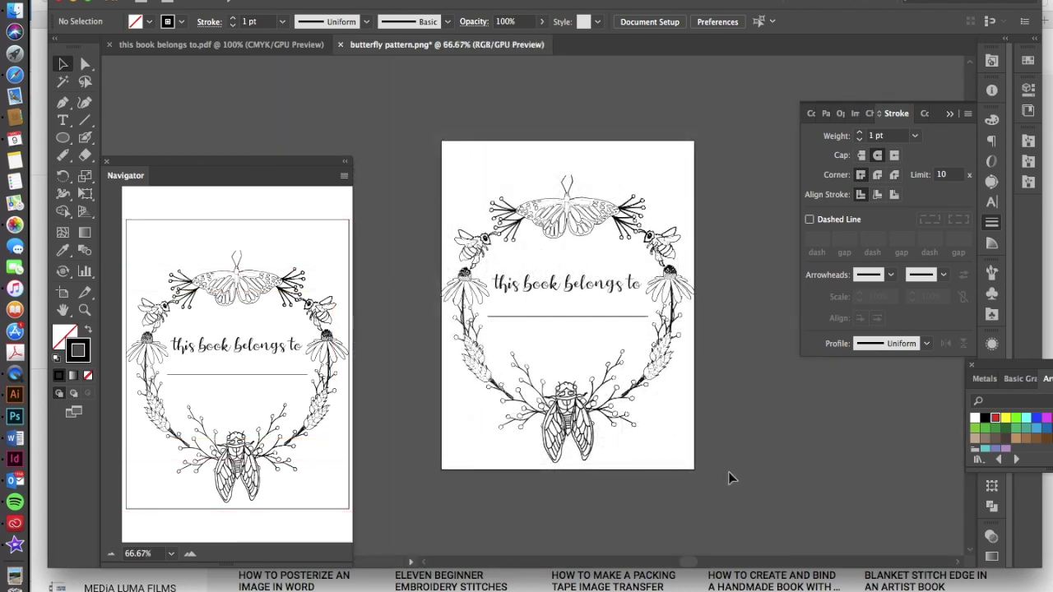